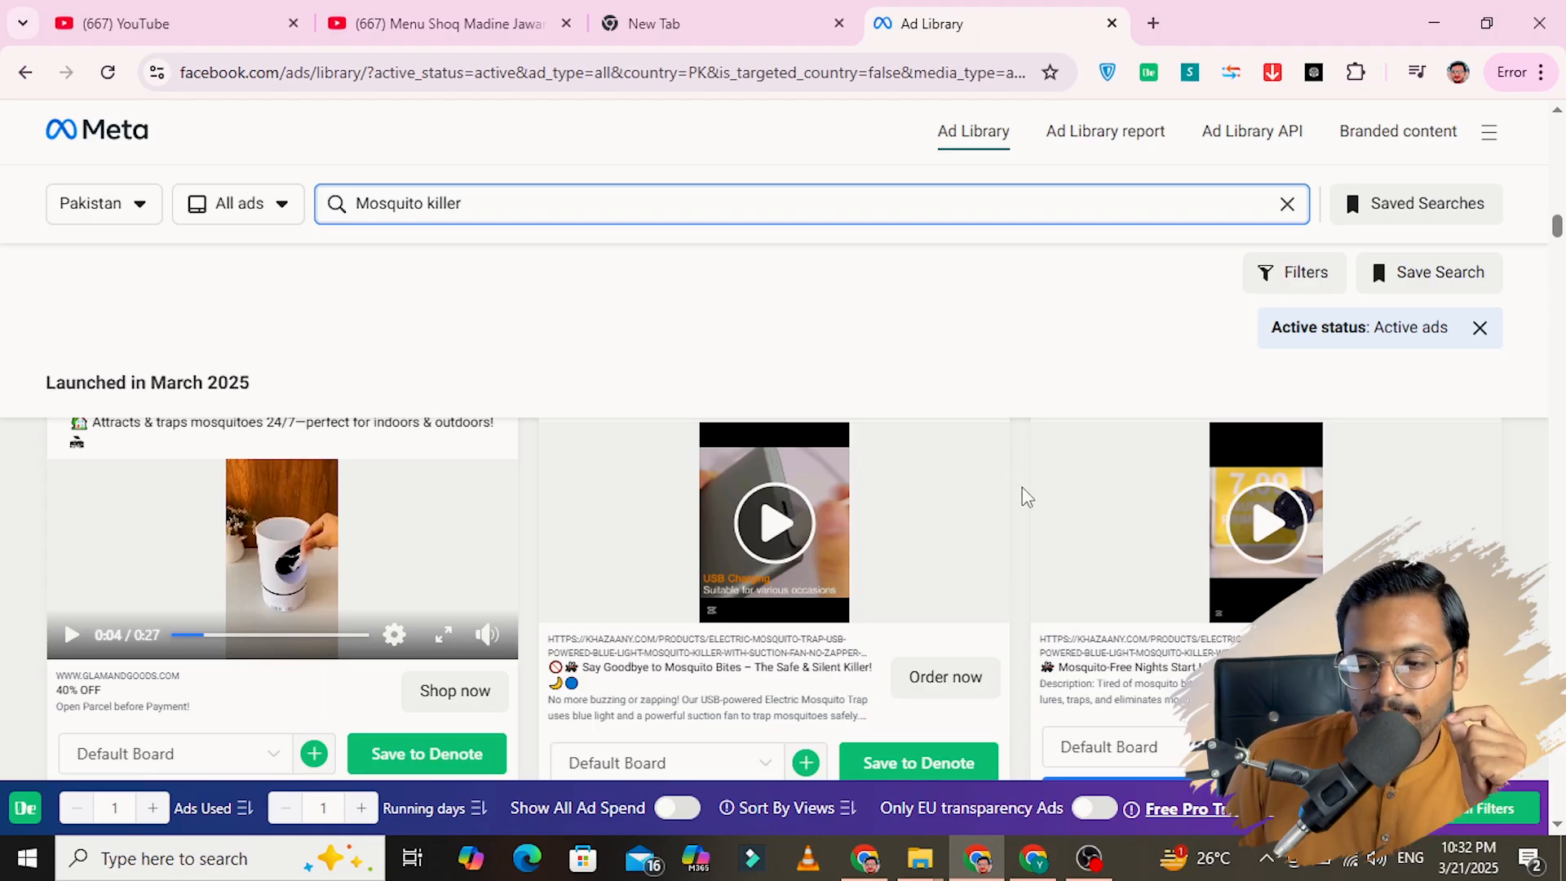
Step: Watch the Glam And Goods mosquito killer lamp ad video in full screen up to about 0:15, and return to the results
{"action": "scroll", "coordinate": [1023, 488], "scroll_direction": "down", "scroll_amount": 1}
{"action": "scroll", "coordinate": [1023, 488], "scroll_direction": "up", "scroll_amount": 1}
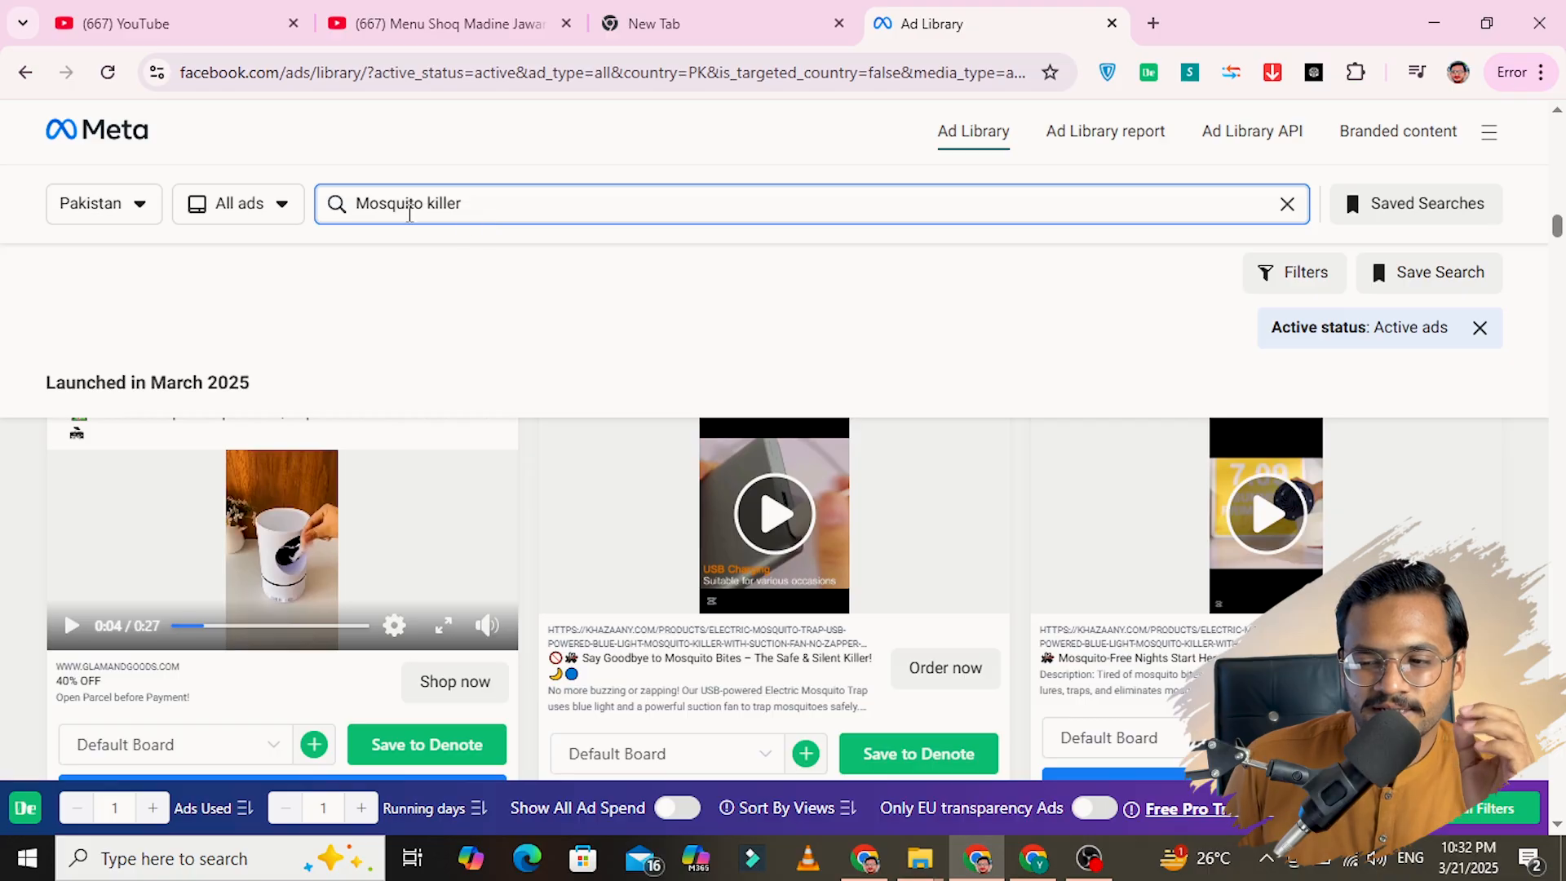
{"action": "left_click", "coordinate": [484, 628]}
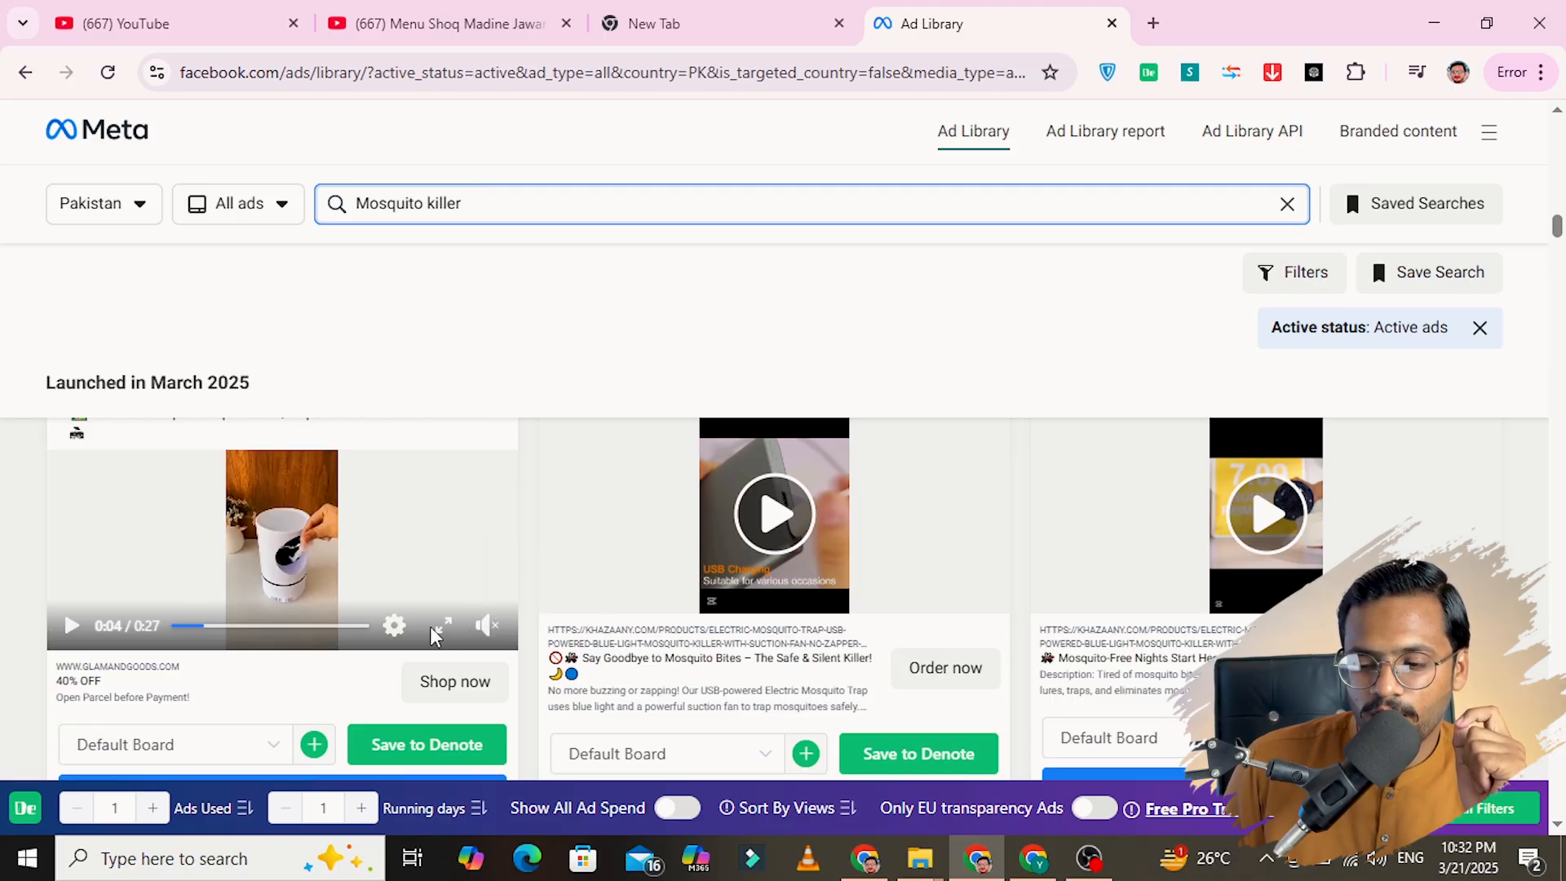
{"action": "left_click", "coordinate": [444, 628]}
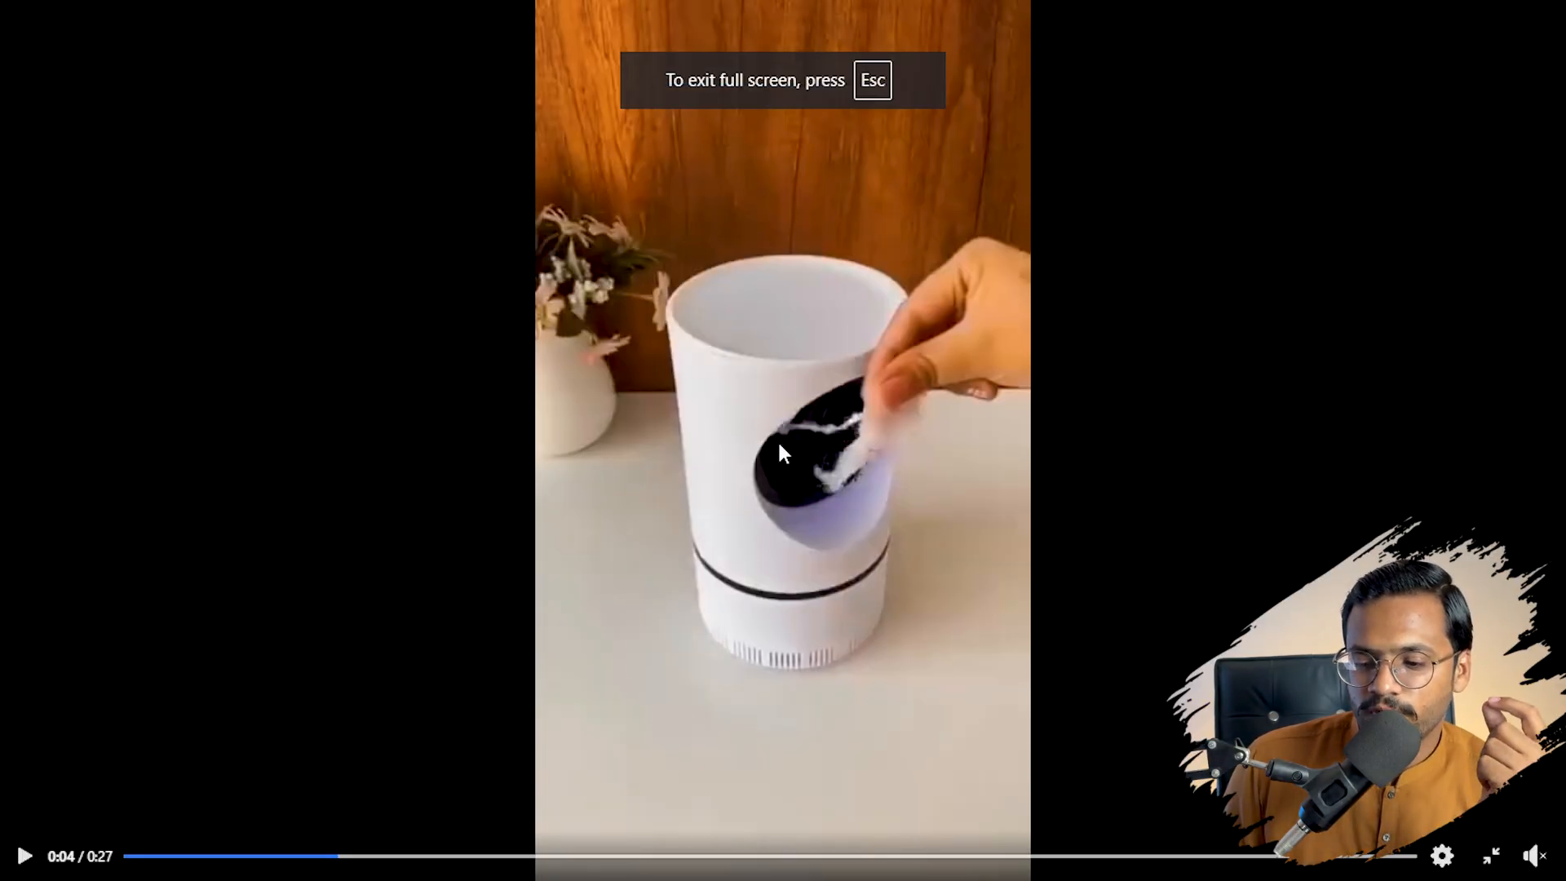
{"action": "left_click", "coordinate": [25, 856]}
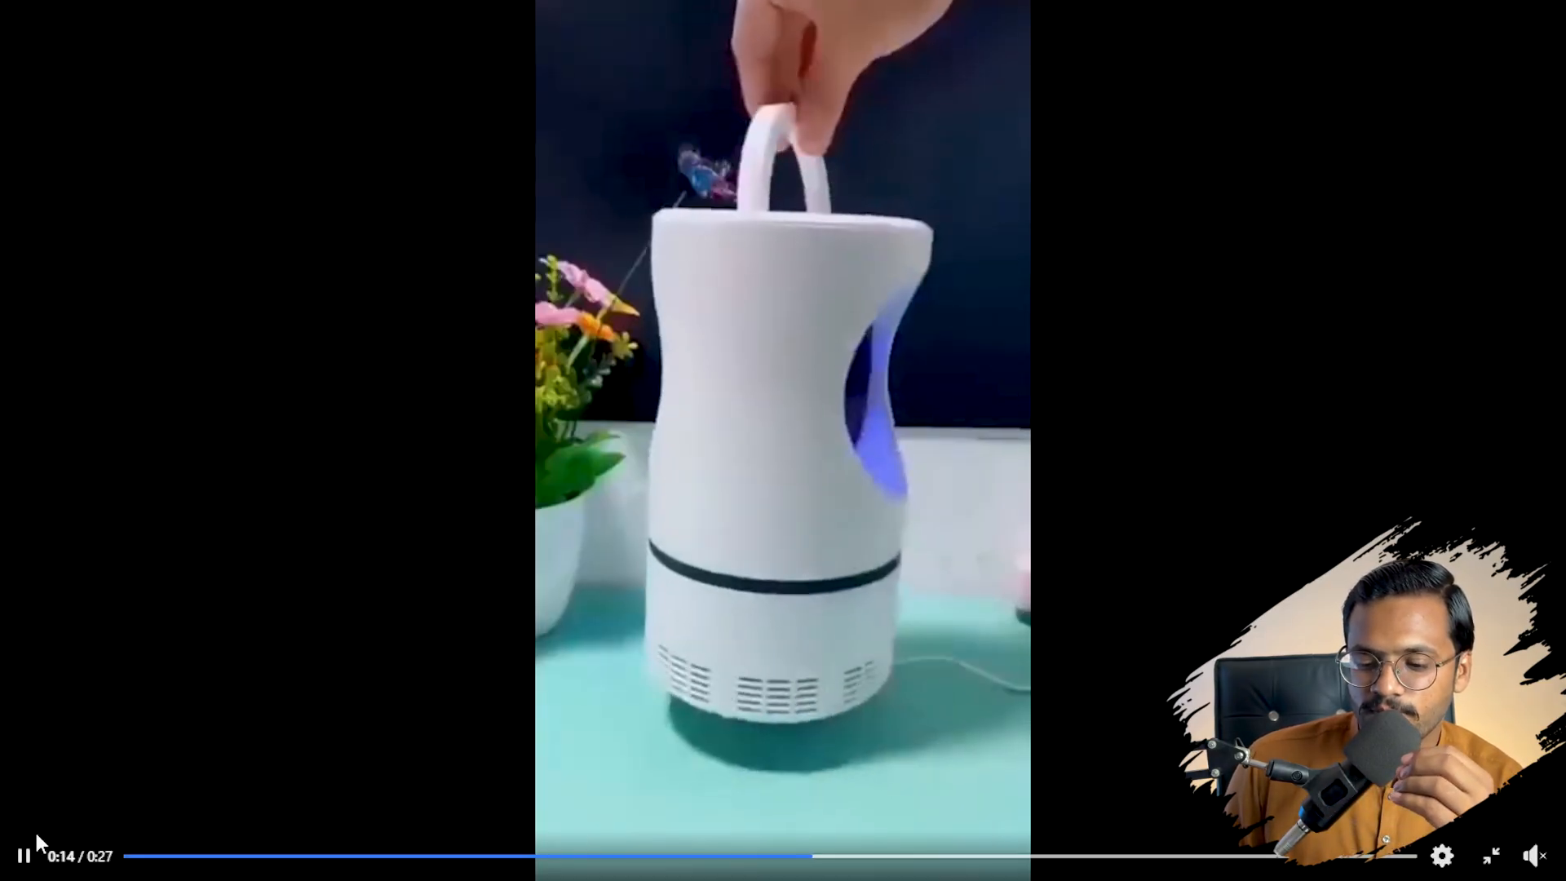
{"action": "left_click", "coordinate": [23, 856]}
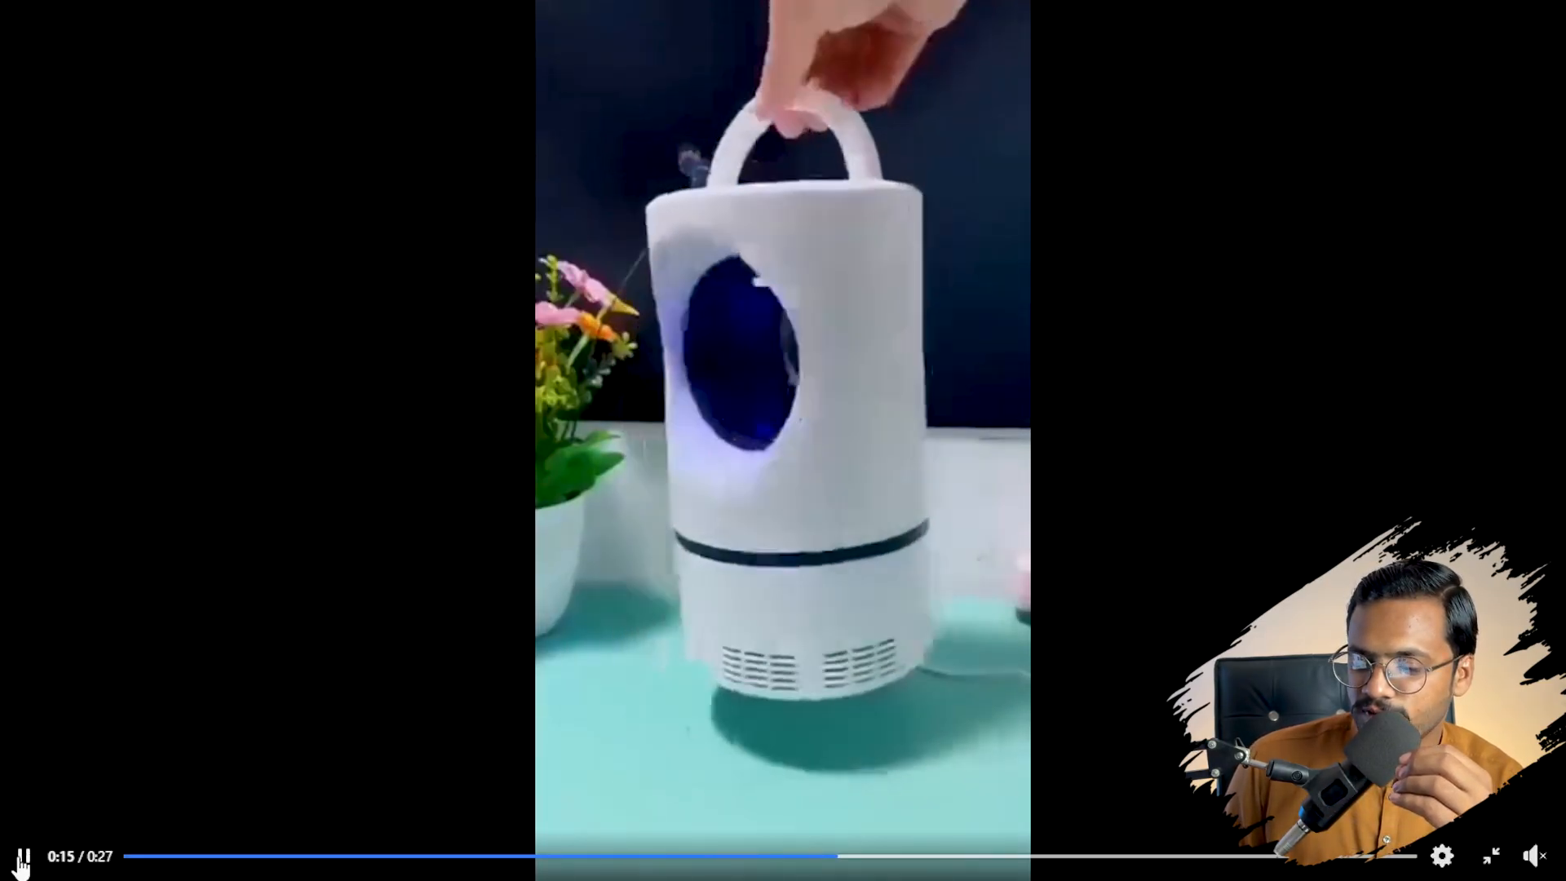
{"action": "left_click", "coordinate": [1491, 855]}
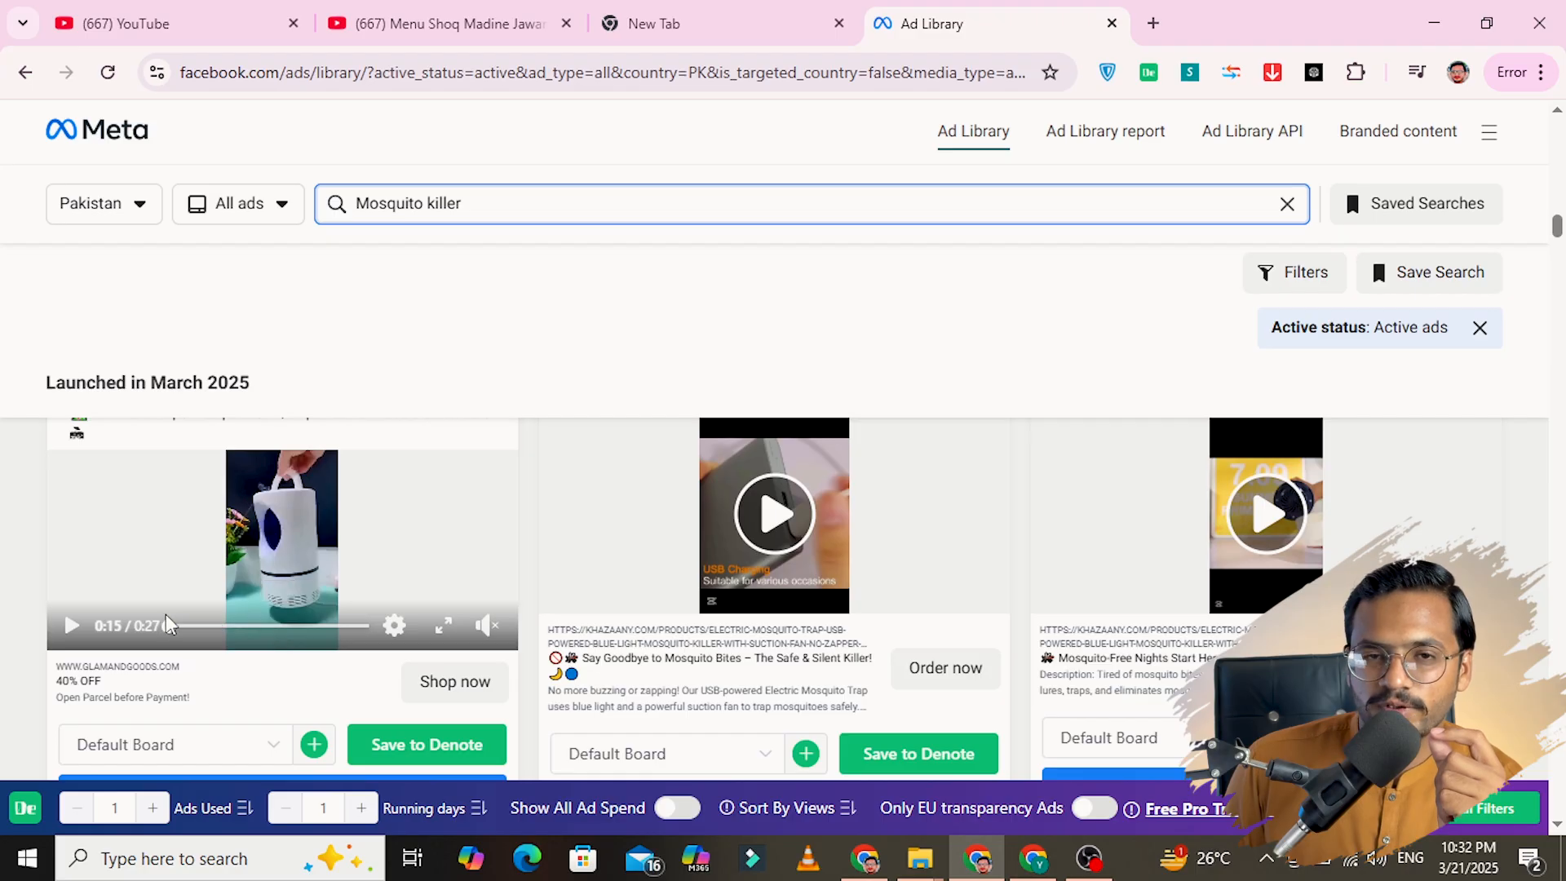
Step: Browse the active Mosquito killer ads launched in March 2025 and compare their product videos and creatives
{"action": "scroll", "coordinate": [989, 530], "scroll_direction": "down", "scroll_amount": 4}
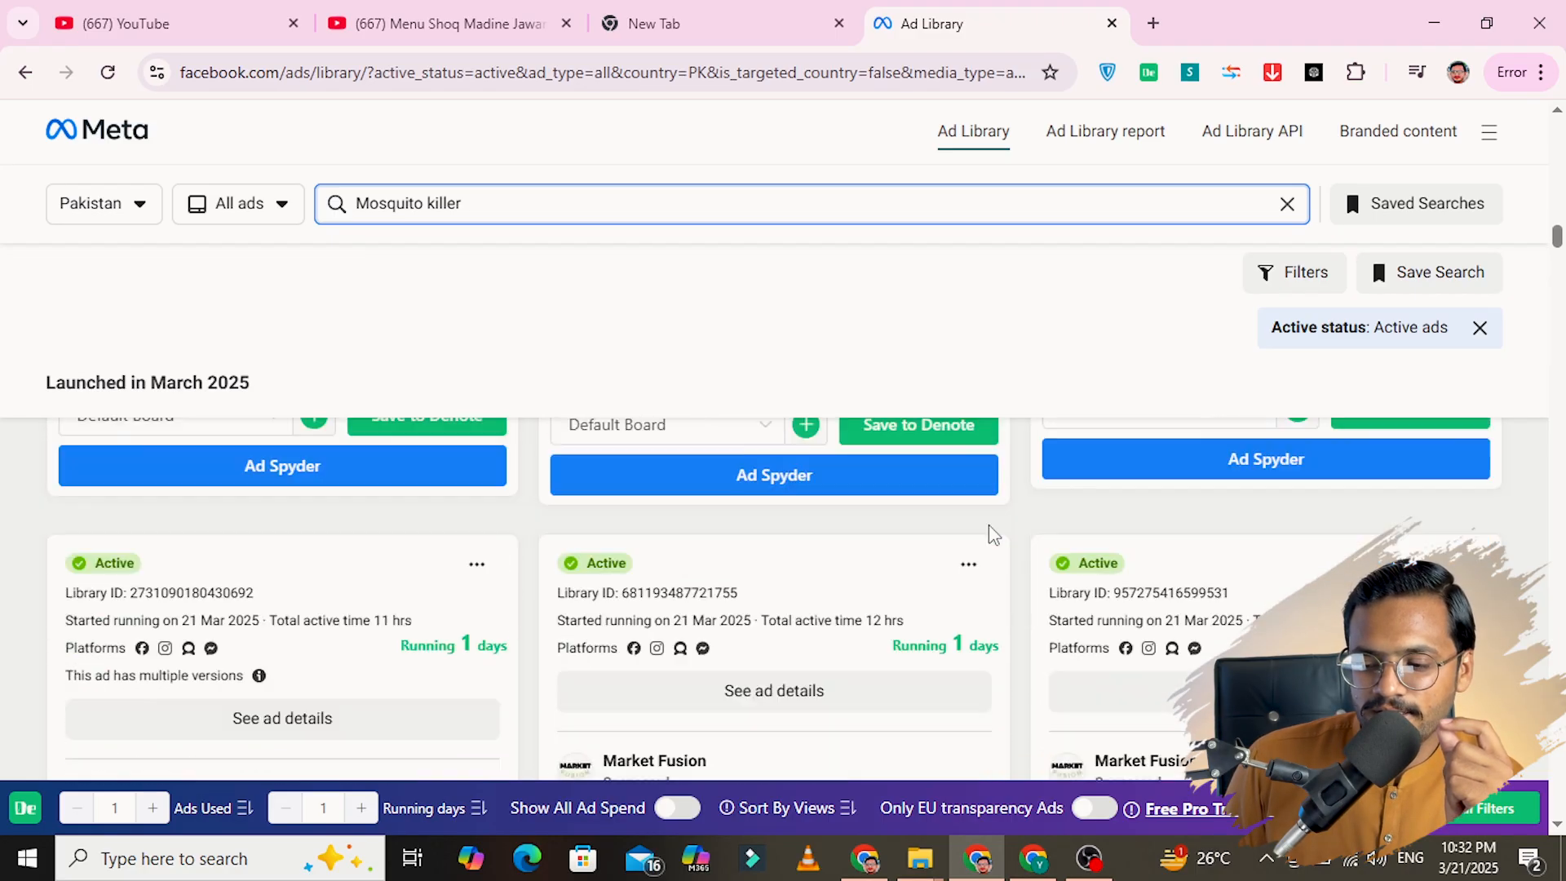
{"action": "scroll", "coordinate": [989, 530], "scroll_direction": "down", "scroll_amount": 4}
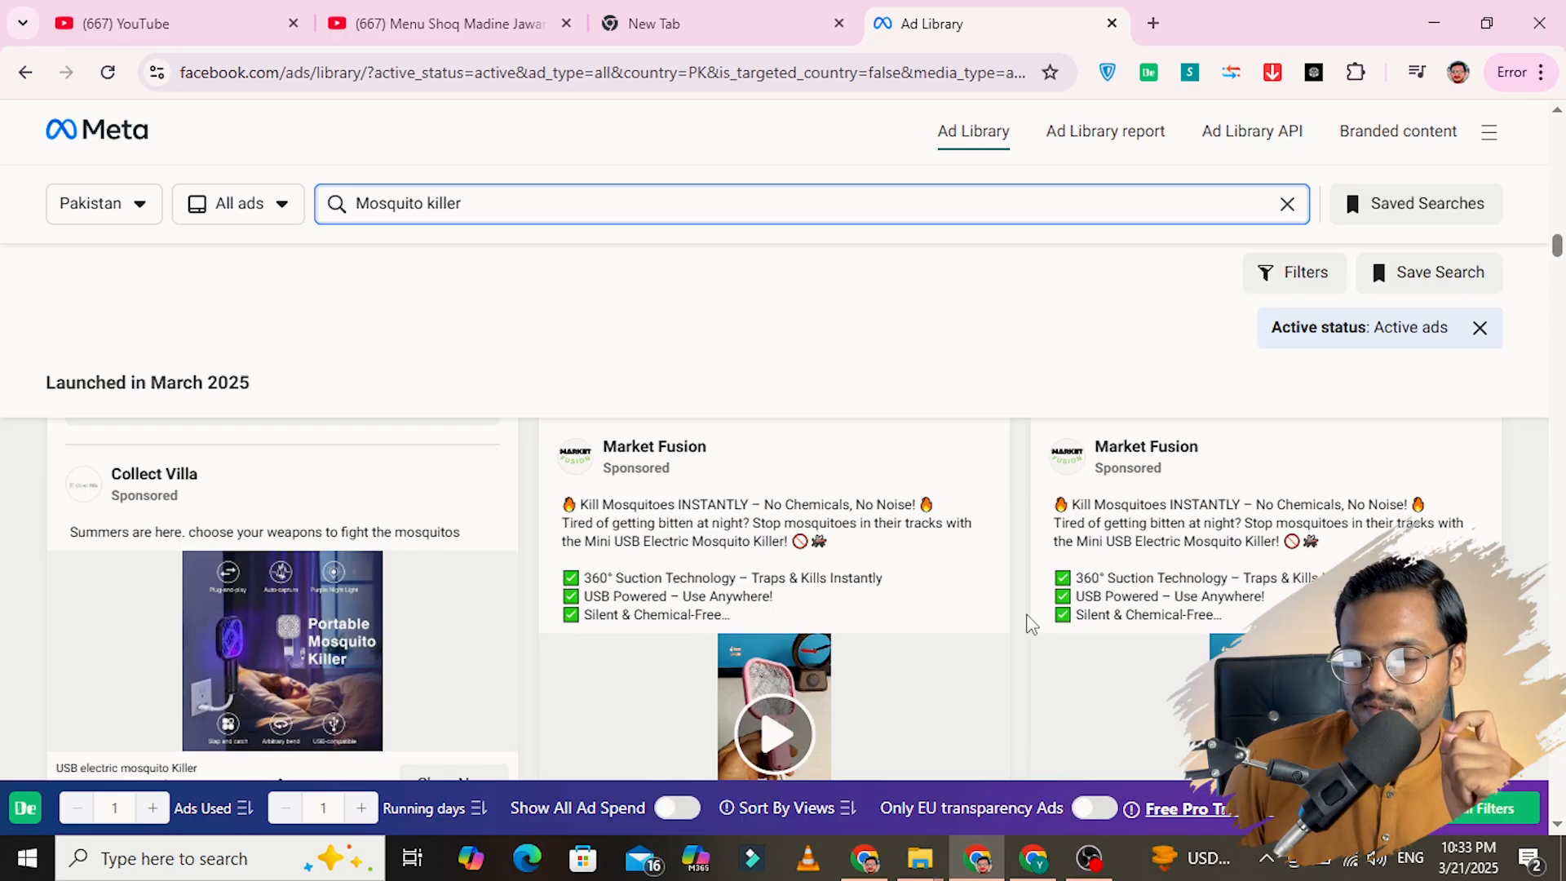
{"action": "scroll", "coordinate": [1020, 624], "scroll_direction": "down", "scroll_amount": 5}
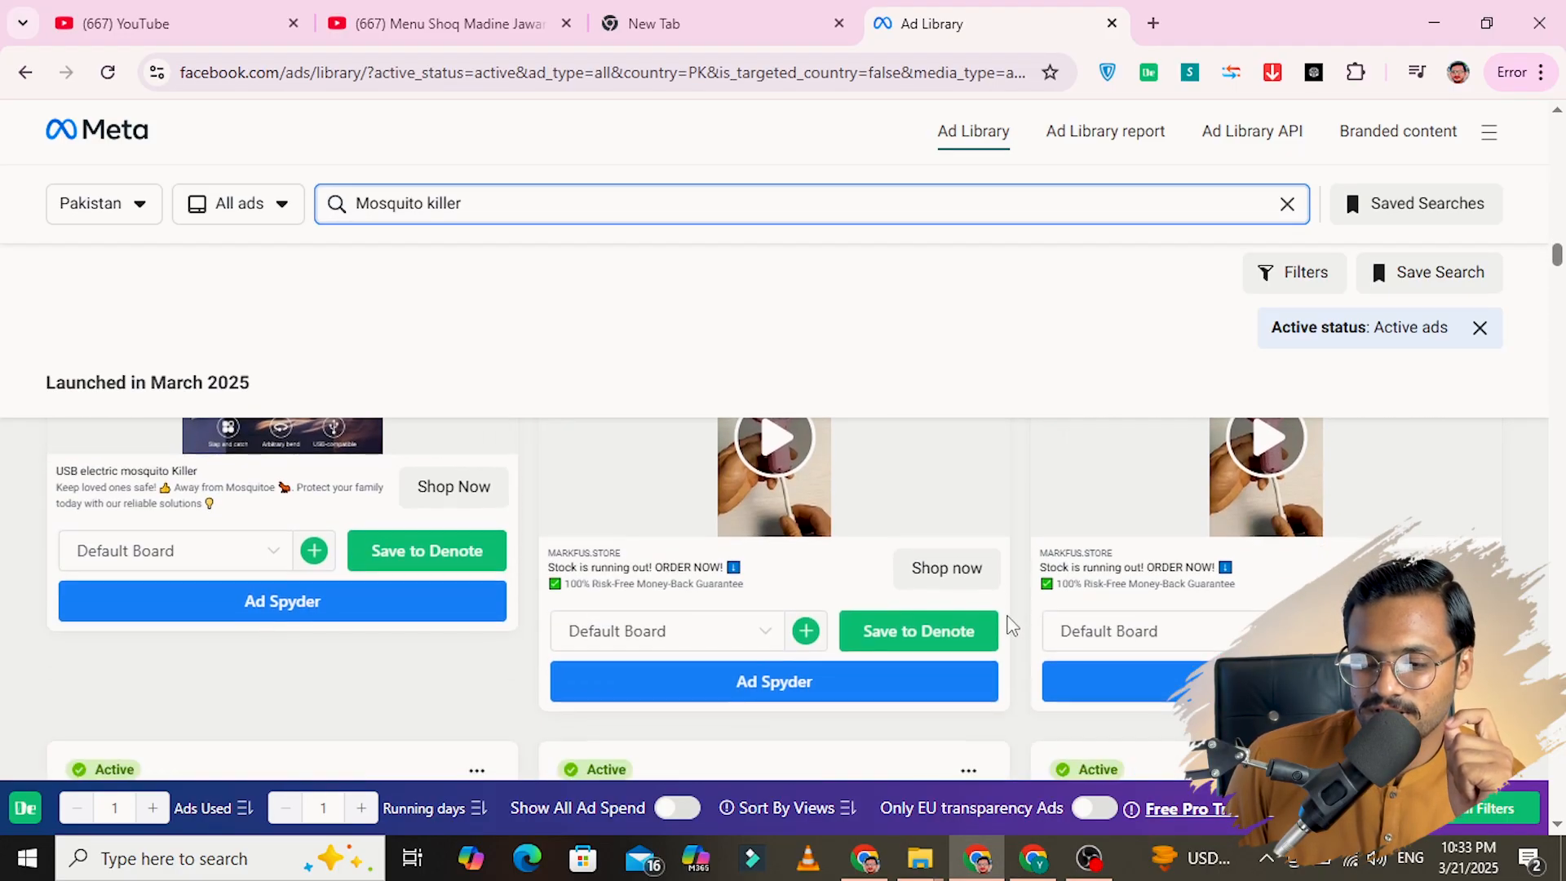
{"action": "scroll", "coordinate": [1012, 624], "scroll_direction": "down", "scroll_amount": 4}
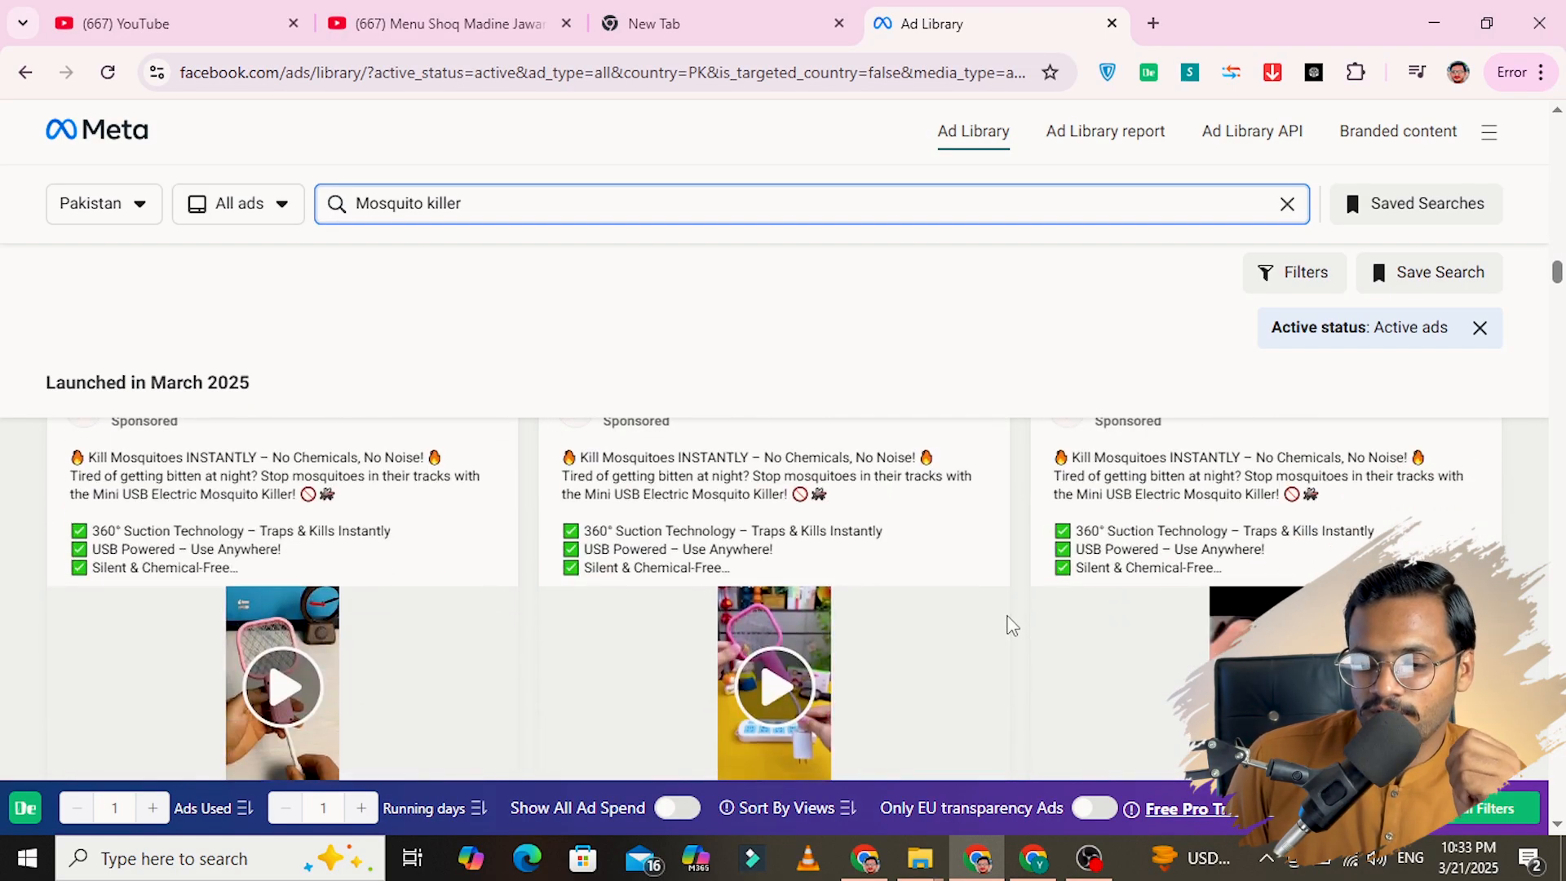
{"action": "scroll", "coordinate": [1012, 624], "scroll_direction": "down", "scroll_amount": 3}
{"action": "scroll", "coordinate": [1011, 624], "scroll_direction": "down", "scroll_amount": 10}
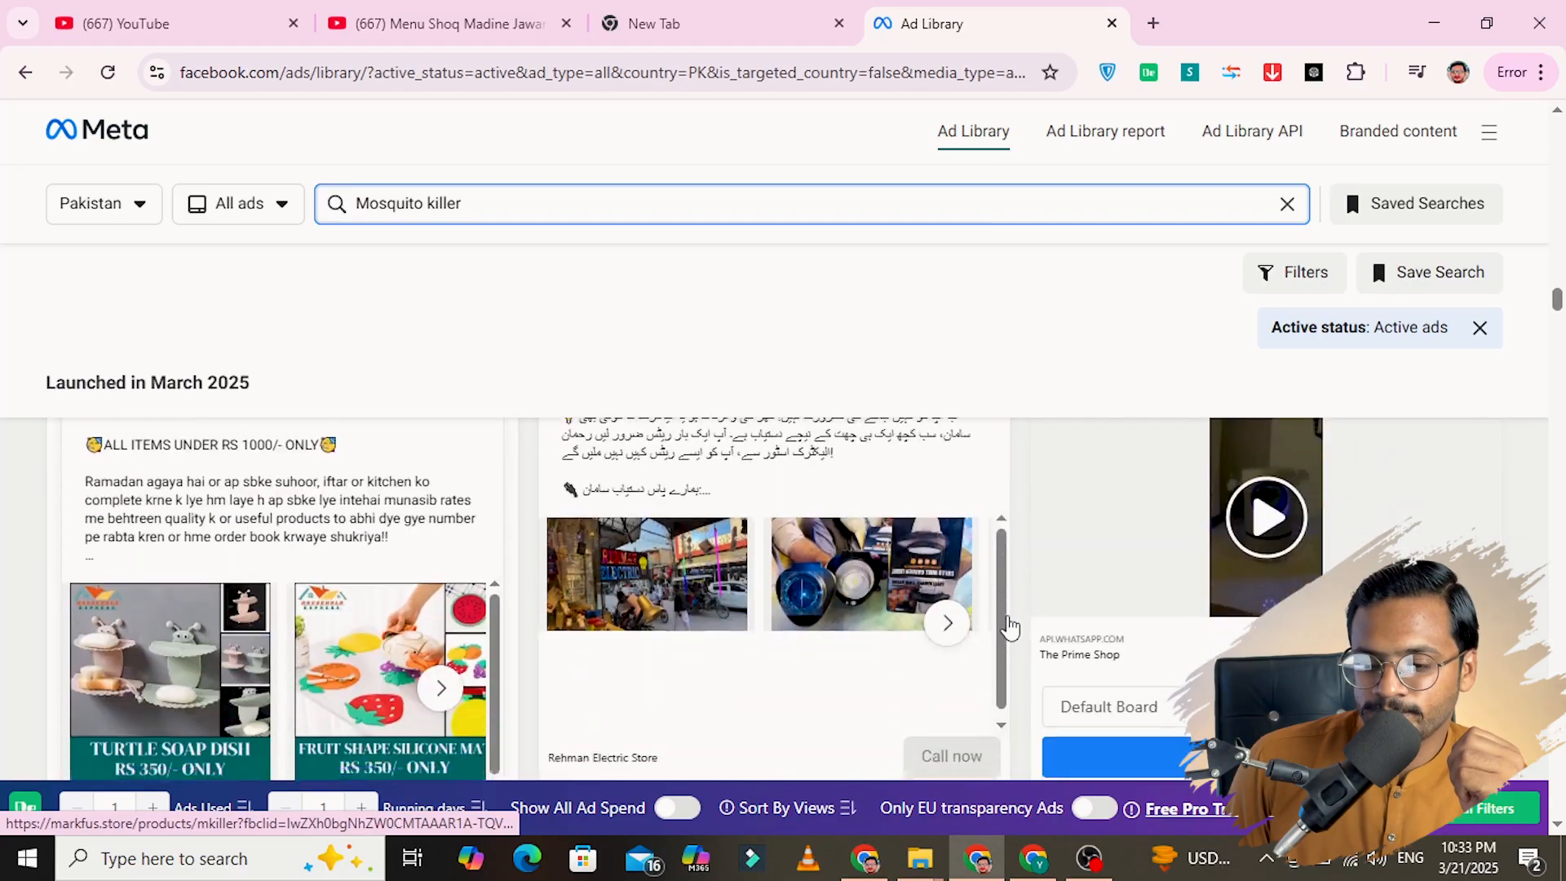
{"action": "scroll", "coordinate": [1011, 624], "scroll_direction": "down", "scroll_amount": 5}
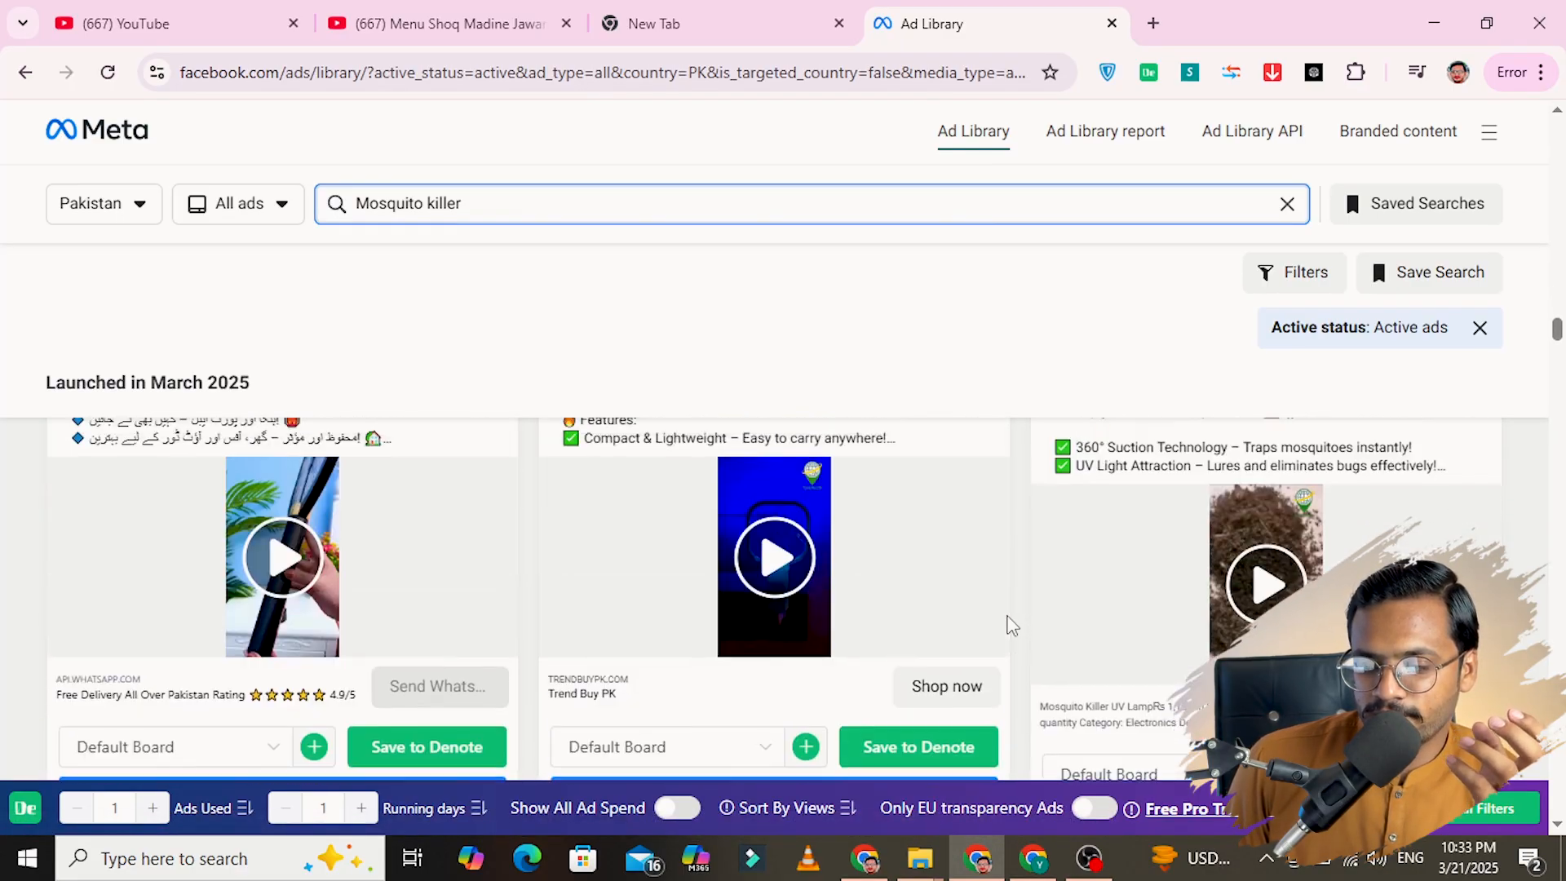
{"action": "scroll", "coordinate": [1011, 624], "scroll_direction": "up", "scroll_amount": 3}
{"action": "scroll", "coordinate": [1011, 623], "scroll_direction": "down", "scroll_amount": 4}
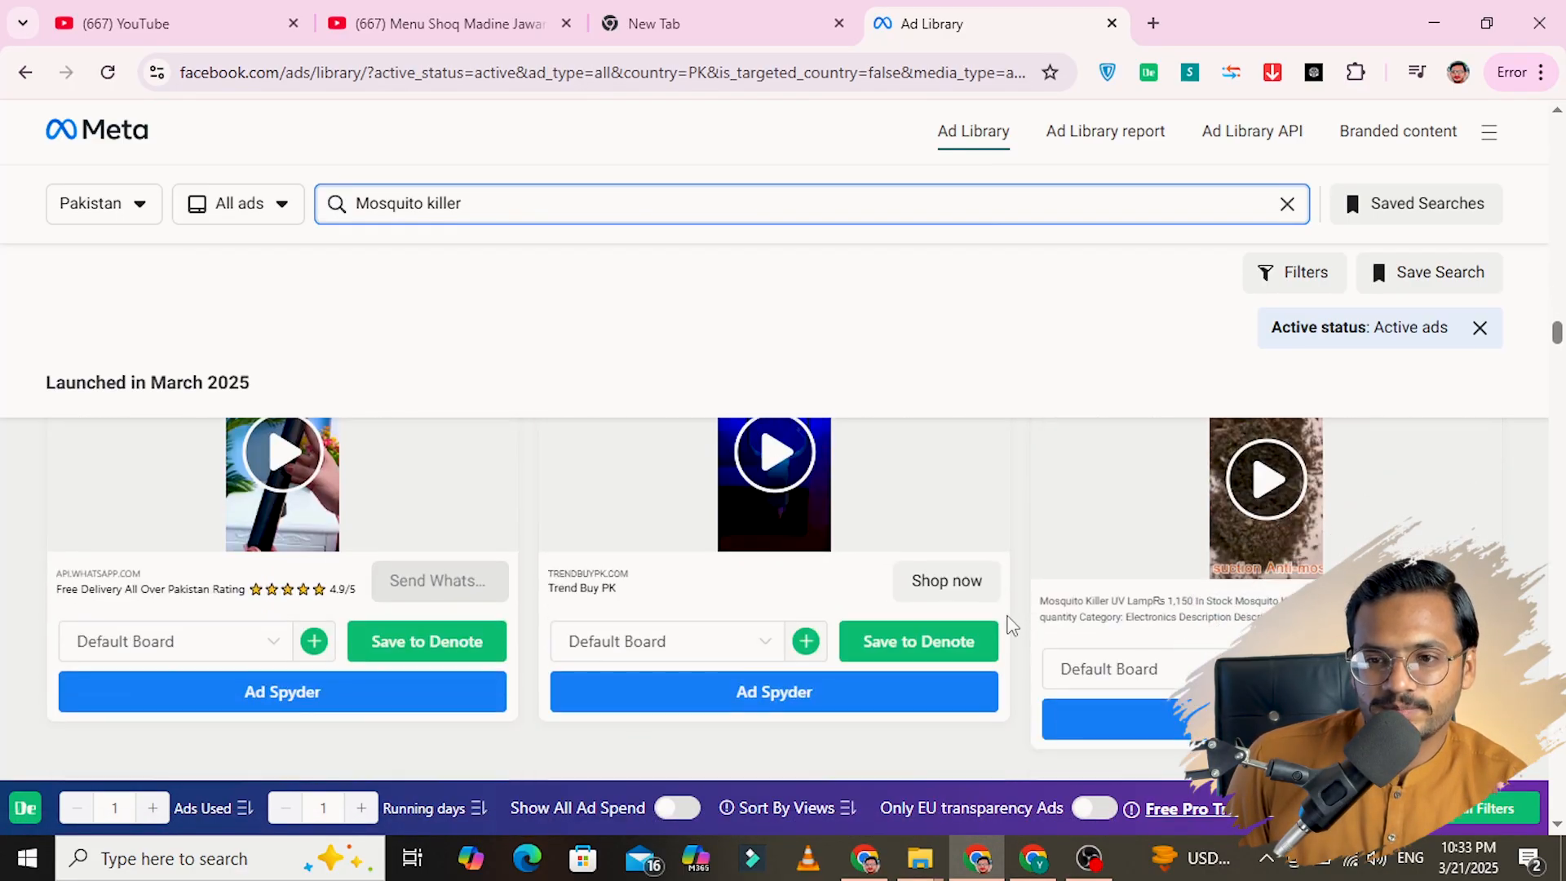
{"action": "scroll", "coordinate": [1011, 624], "scroll_direction": "down", "scroll_amount": 9}
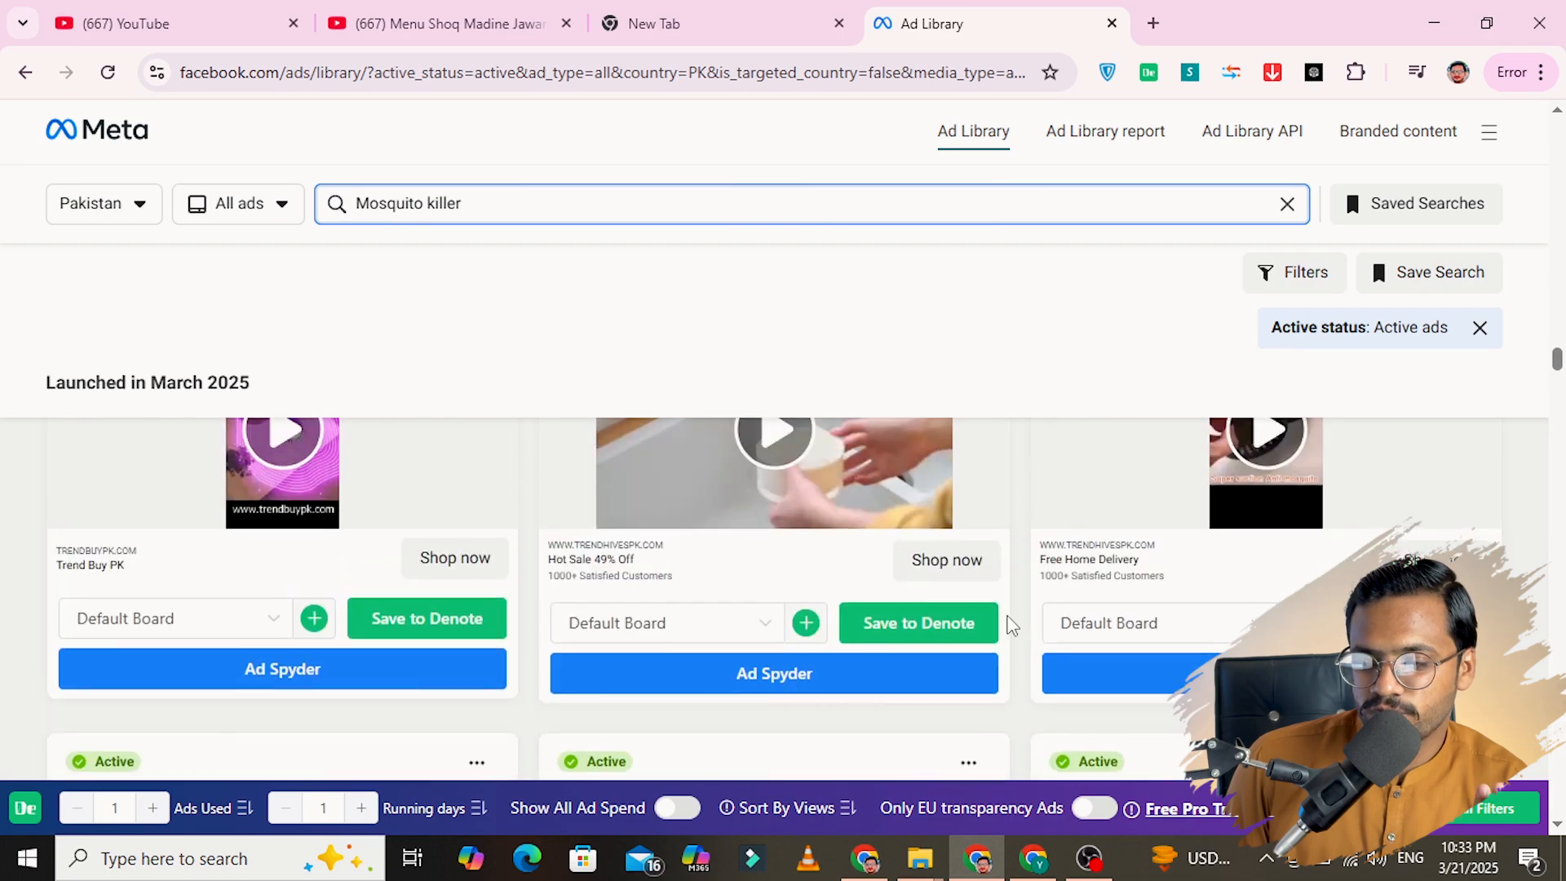
{"action": "scroll", "coordinate": [1012, 624], "scroll_direction": "up", "scroll_amount": 3}
{"action": "scroll", "coordinate": [1011, 624], "scroll_direction": "down", "scroll_amount": 10}
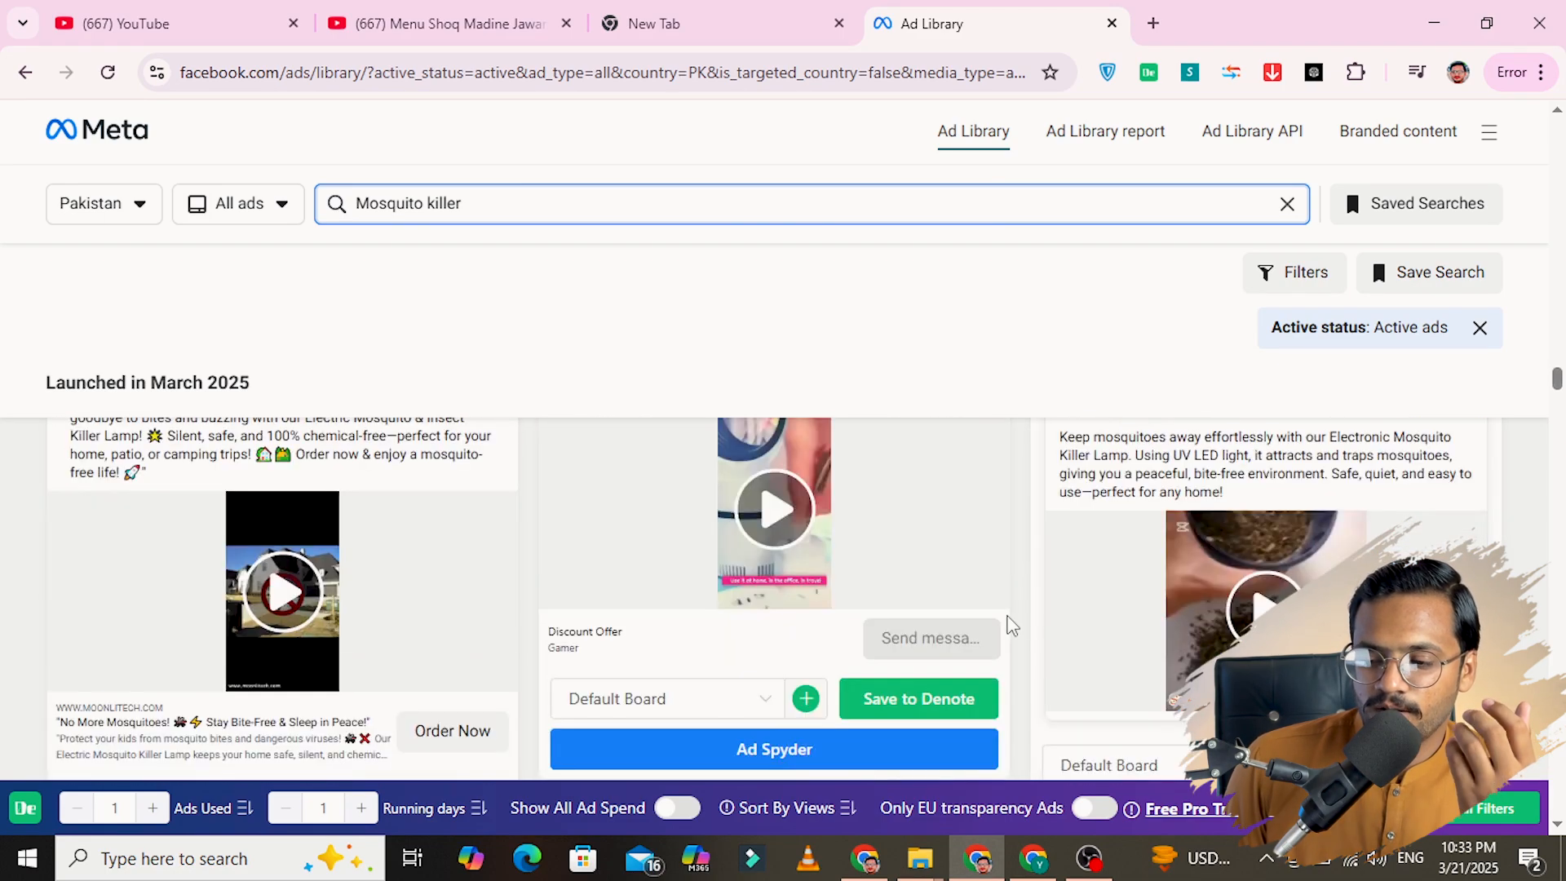
Step: Play the EXORT Electric Mosquito Trap ad in full screen, replay it from the start, pause at 0:08 and return to the results
{"action": "scroll", "coordinate": [1011, 624], "scroll_direction": "up", "scroll_amount": 1}
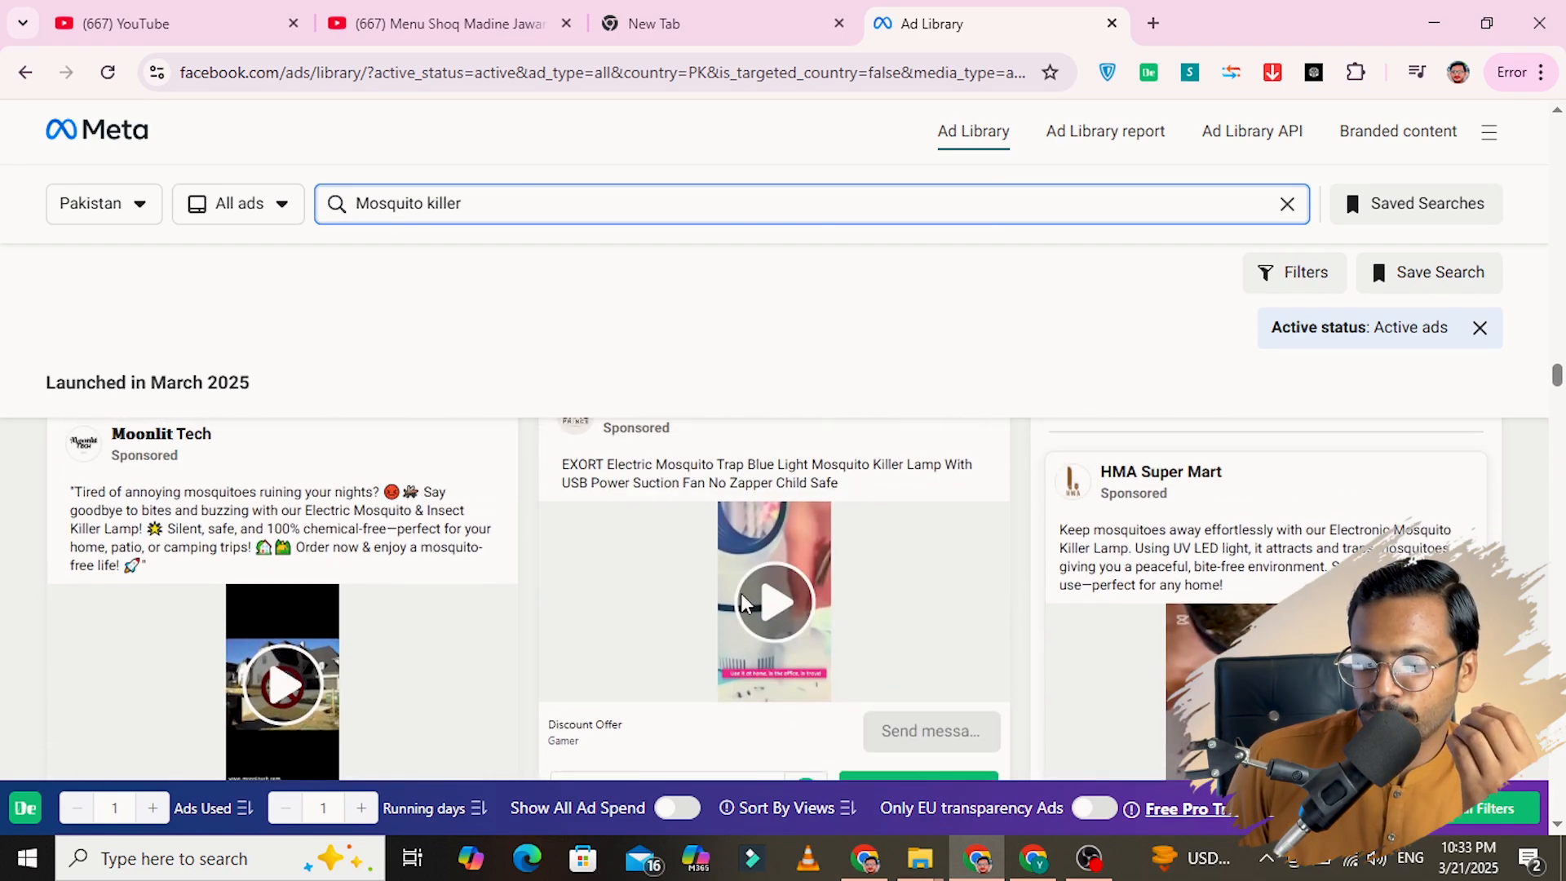
{"action": "left_click", "coordinate": [948, 636]}
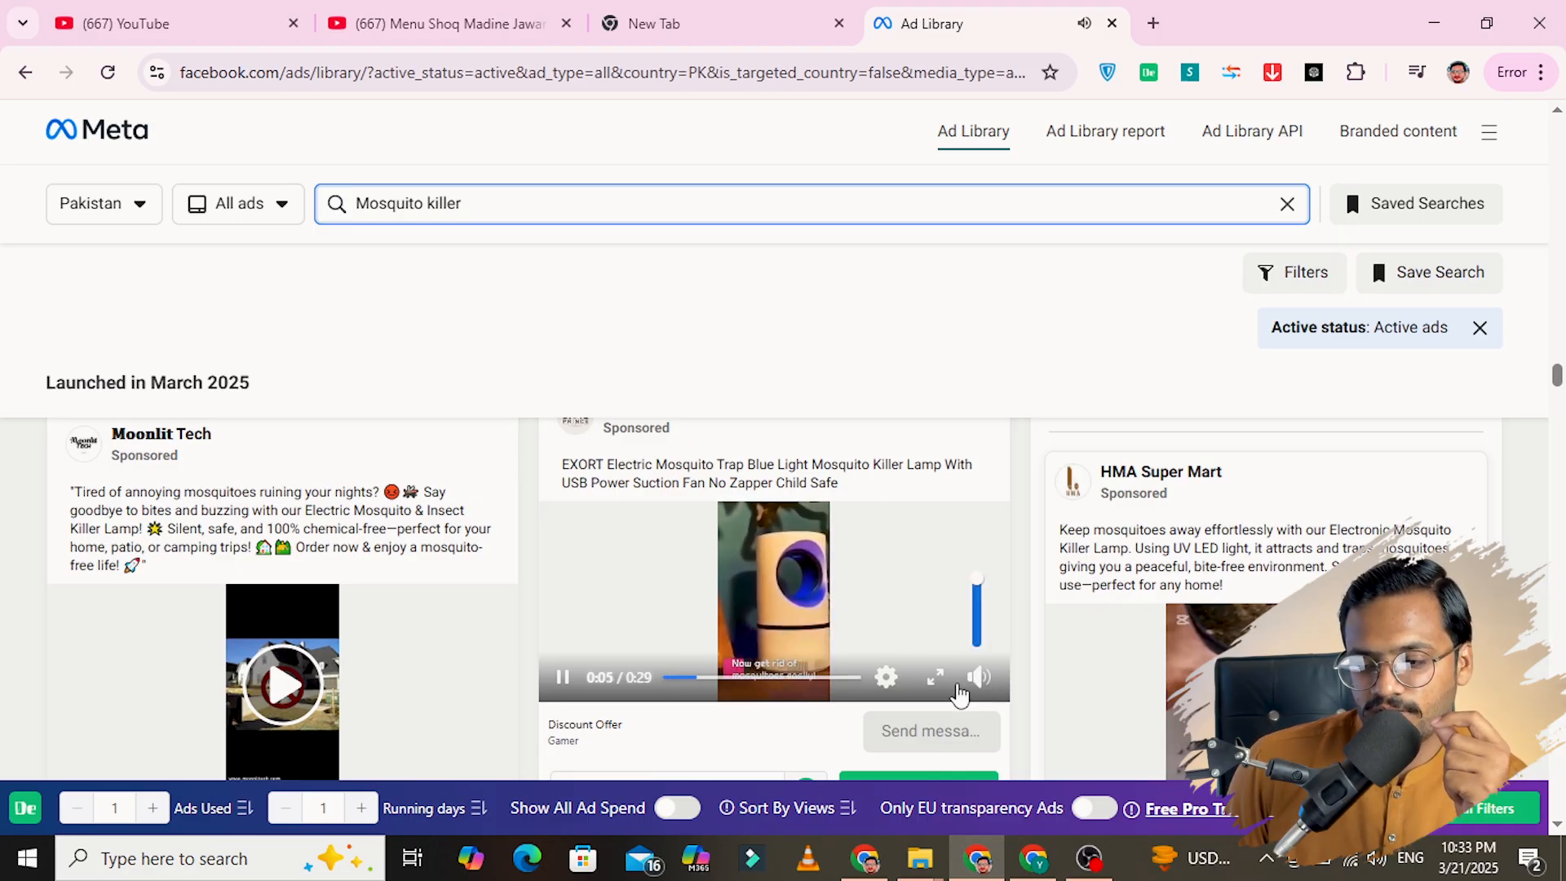
{"action": "left_click", "coordinate": [931, 681]}
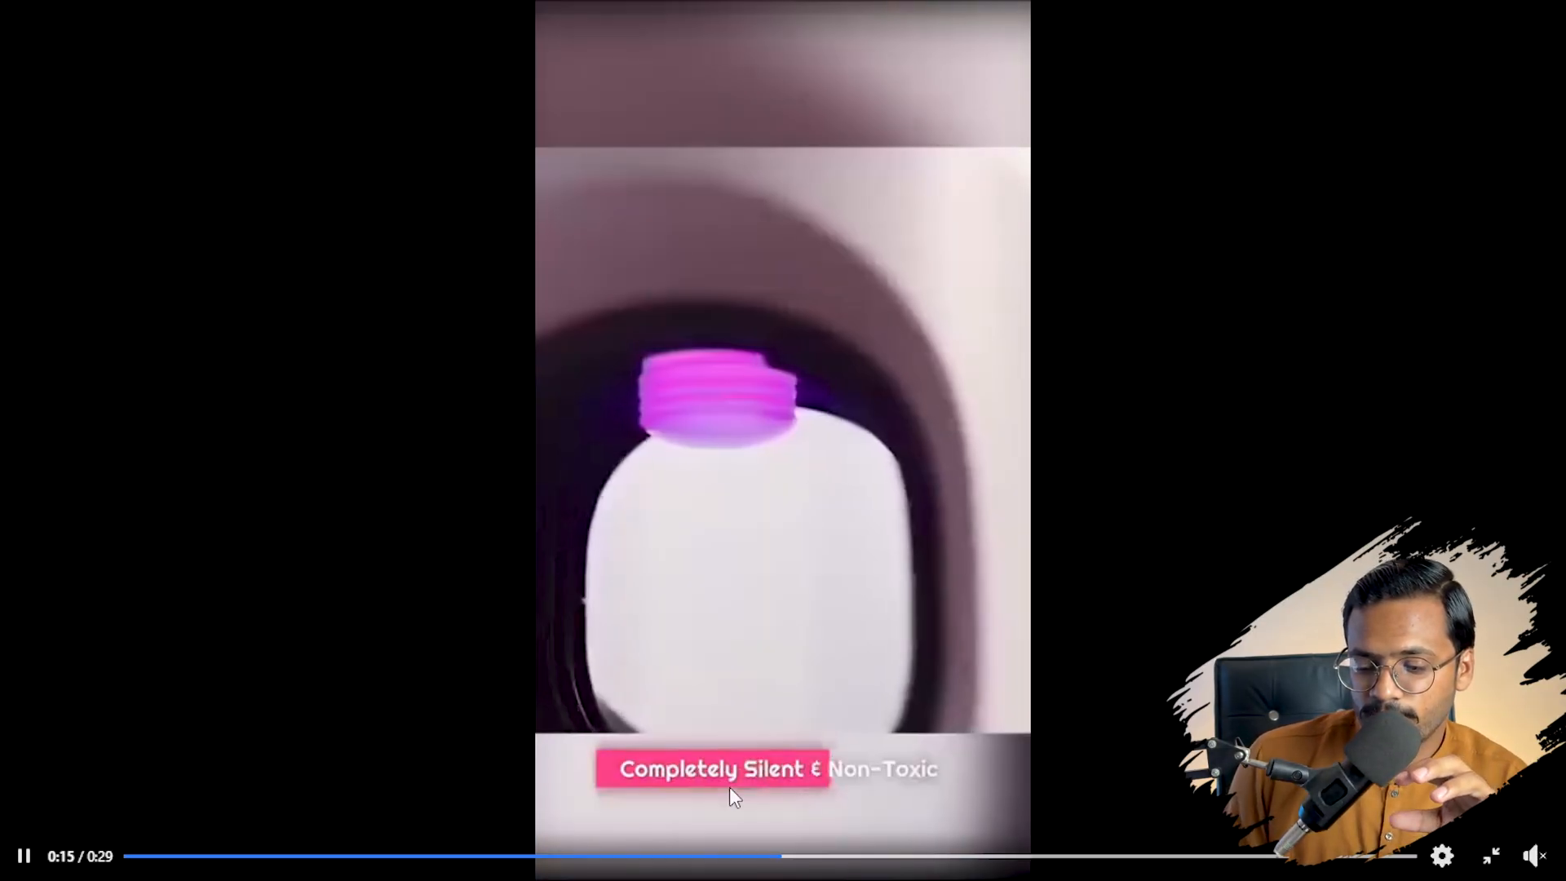
{"action": "left_click_drag", "start_coordinate": [752, 856], "coordinate": [111, 781]}
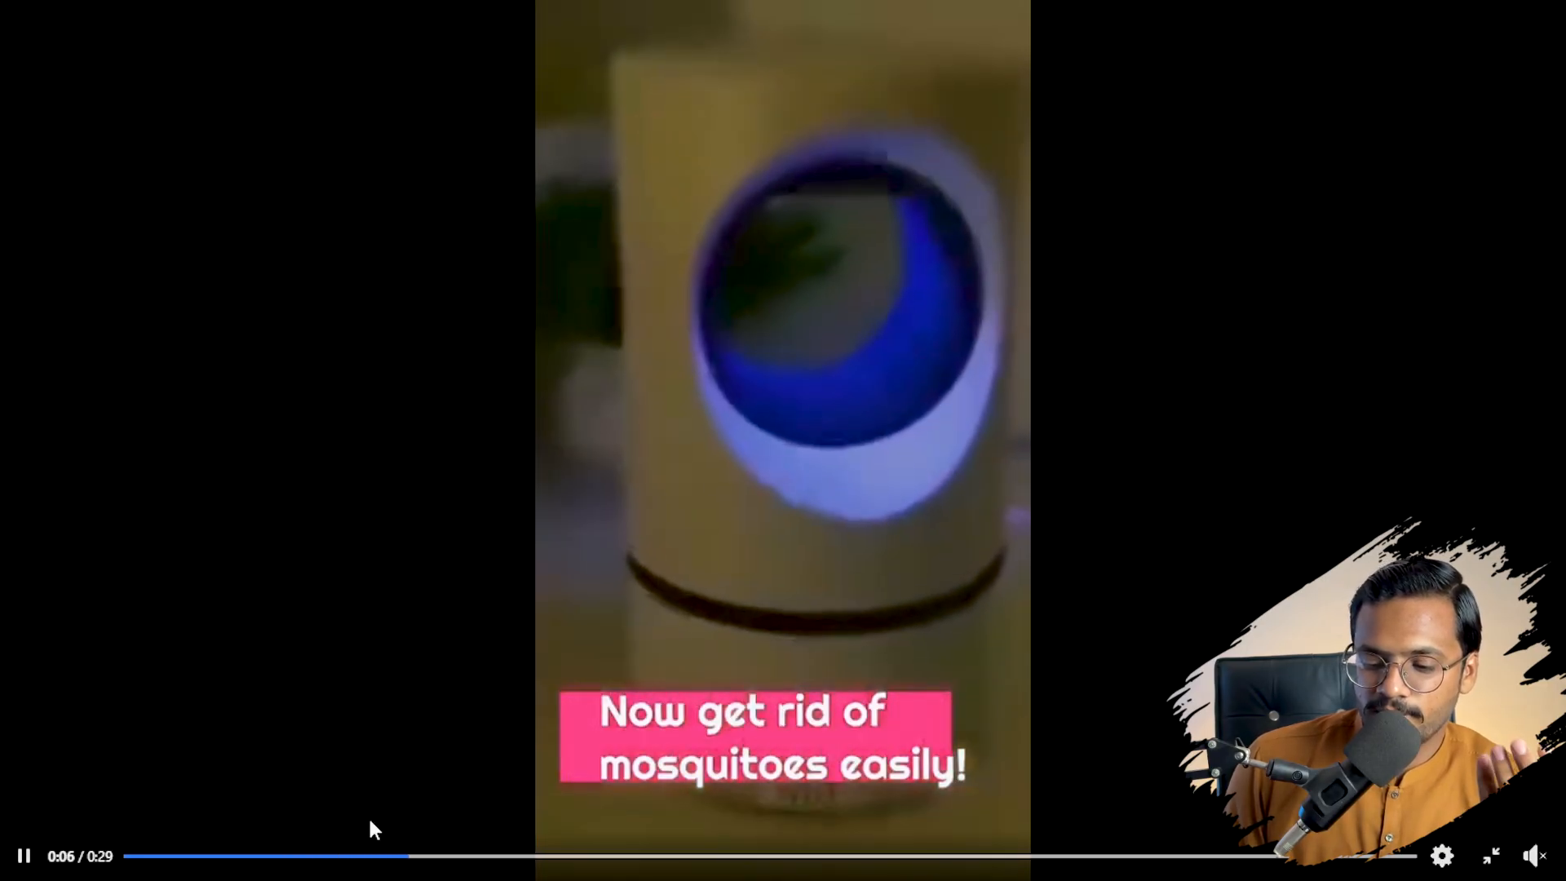
{"action": "left_click", "coordinate": [22, 855]}
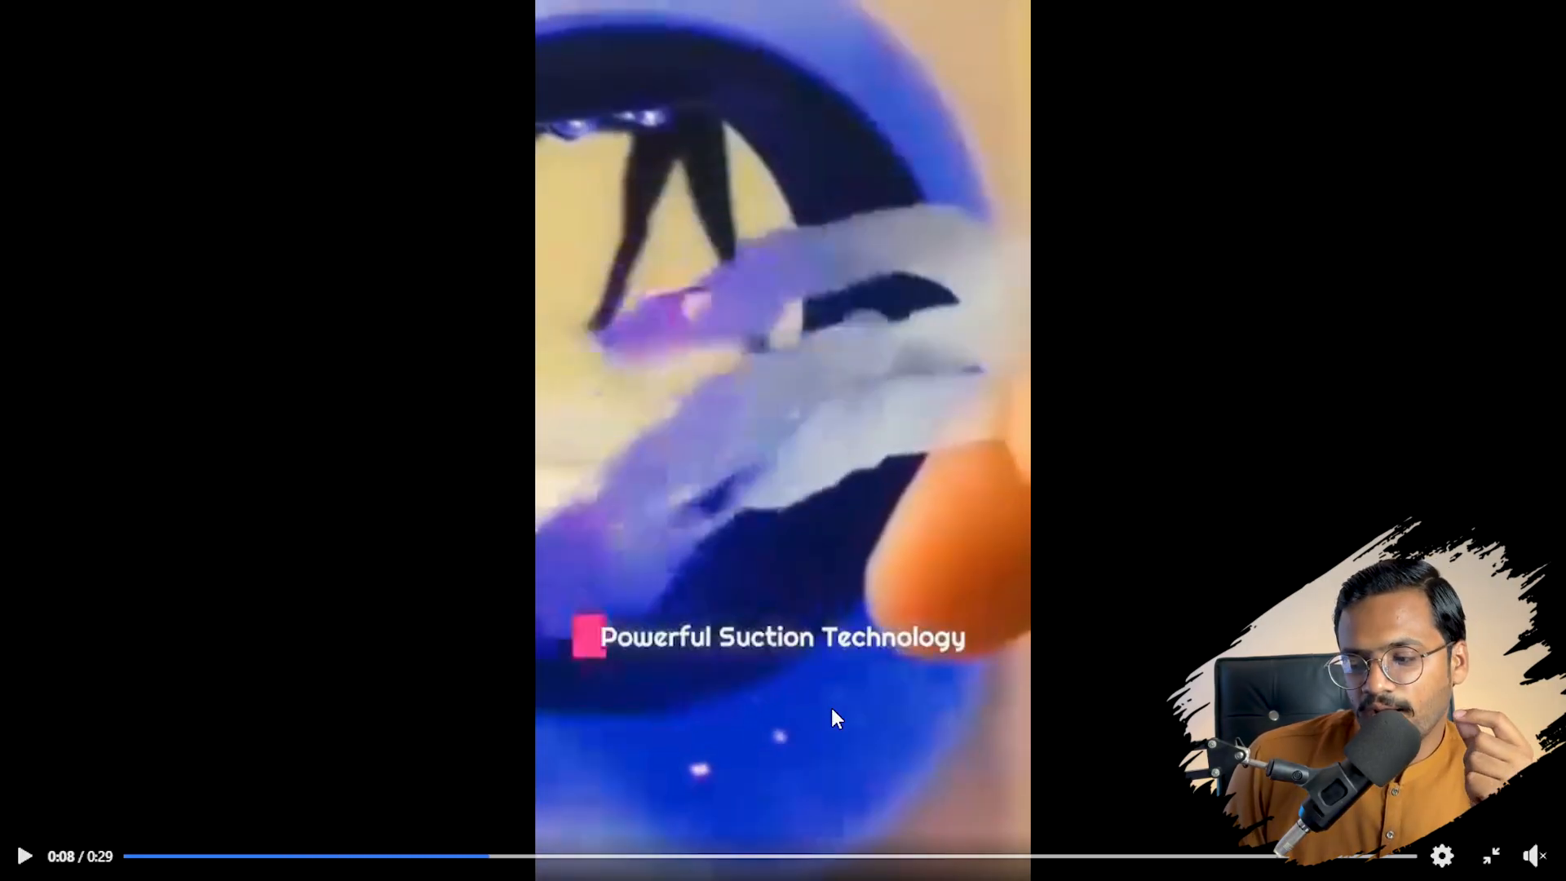
{"action": "left_click", "coordinate": [1492, 855]}
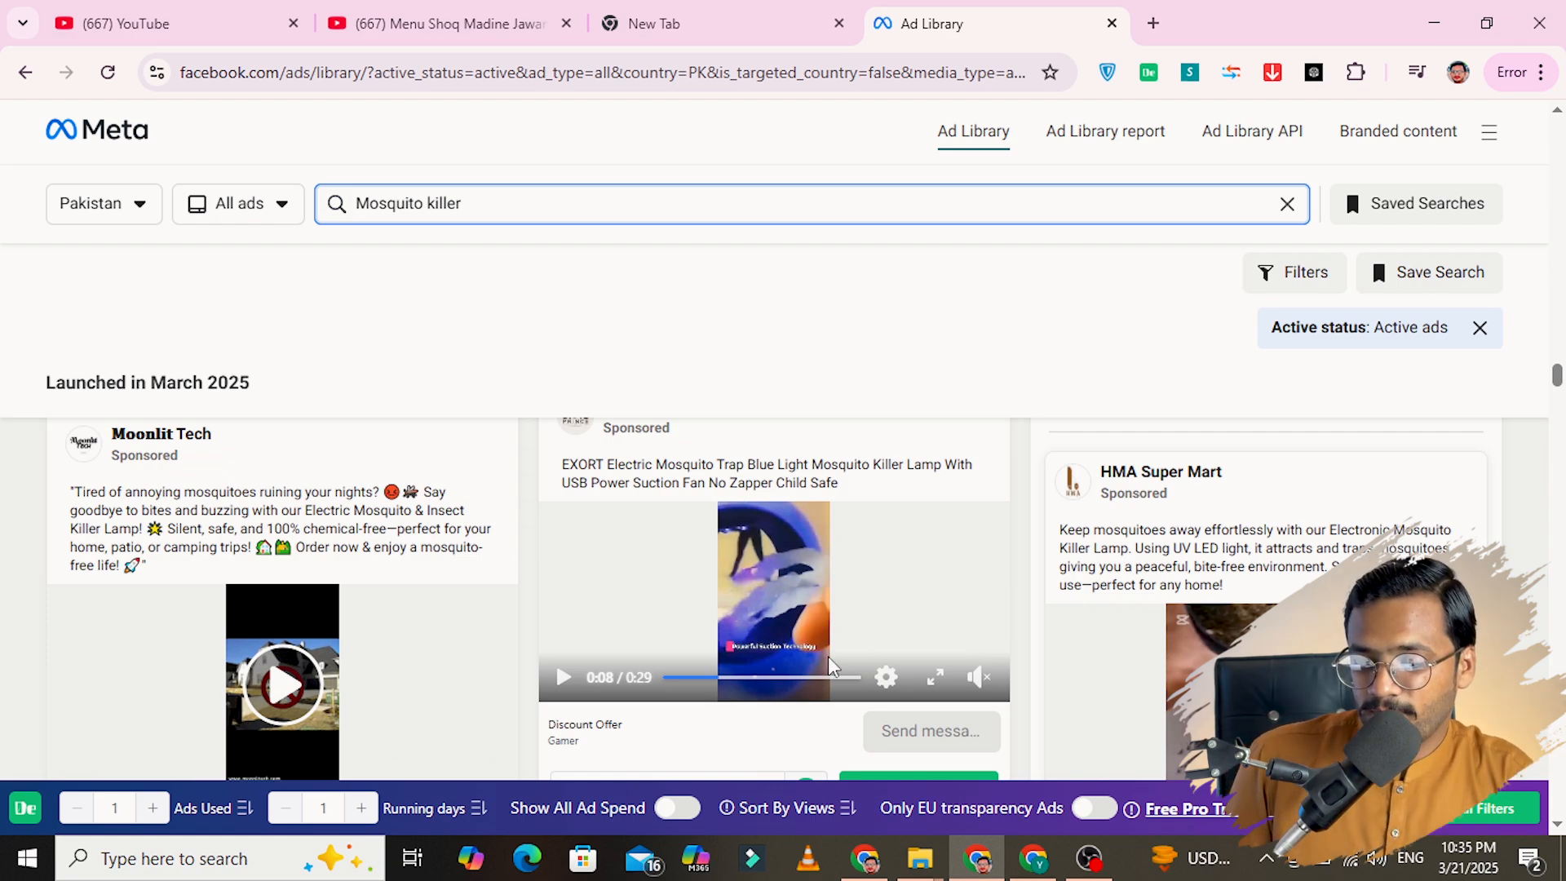
Step: Save the EXORT Electric Mosquito Trap ad to the Default Board in Denote
{"action": "scroll", "coordinate": [829, 656], "scroll_direction": "down", "scroll_amount": 1}
{"action": "left_click", "coordinate": [898, 687]}
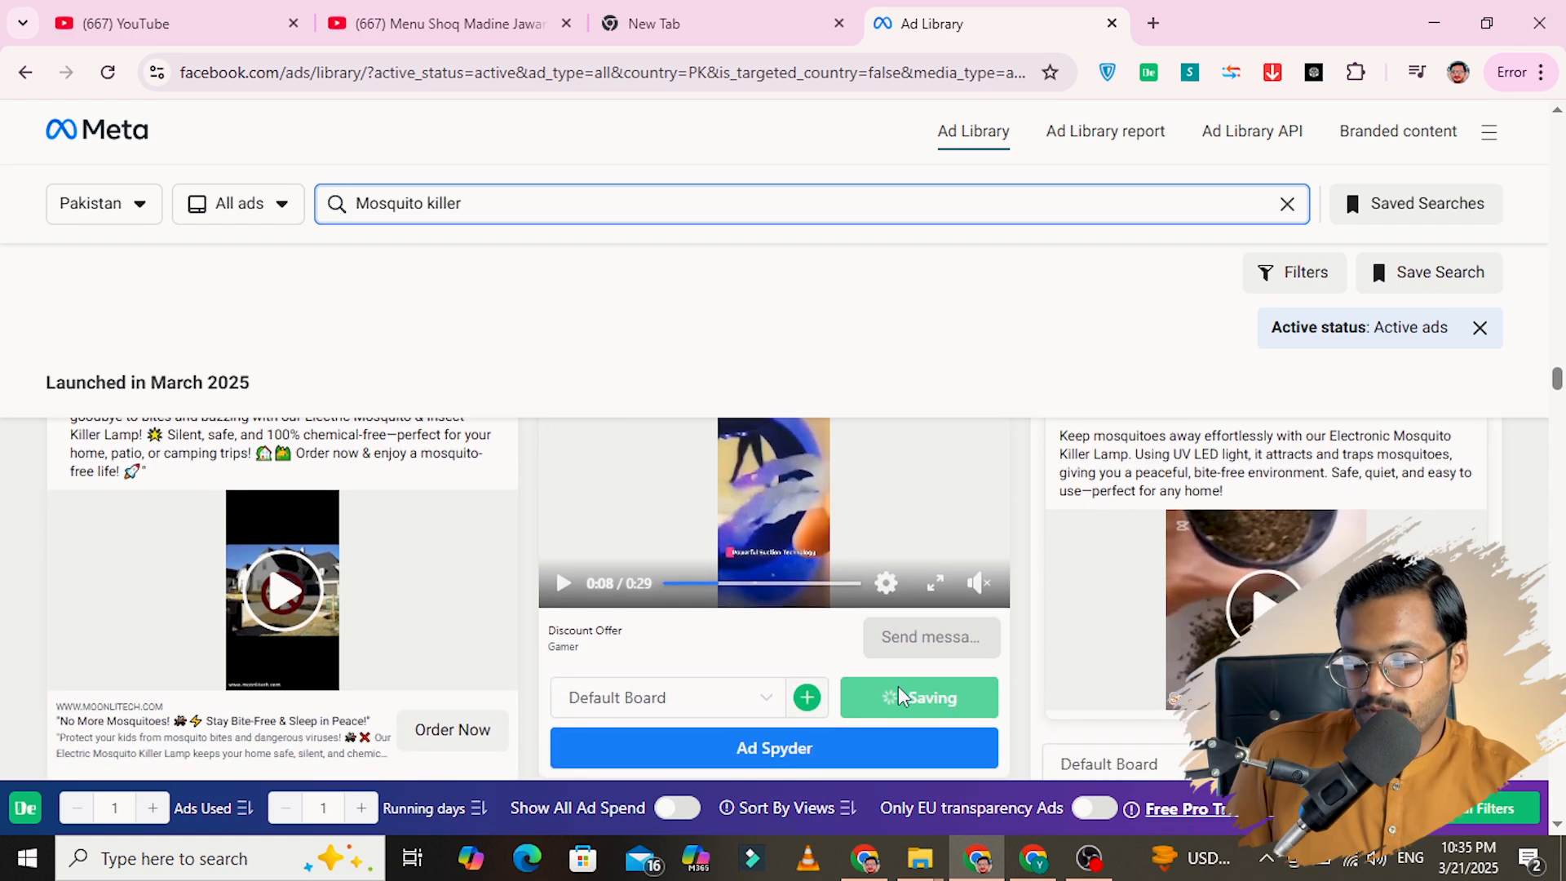
Step: Preview the first seconds of the HMA Super Mart mosquito killer lamp ad video and pause it
{"action": "scroll", "coordinate": [1061, 620], "scroll_direction": "down", "scroll_amount": 1}
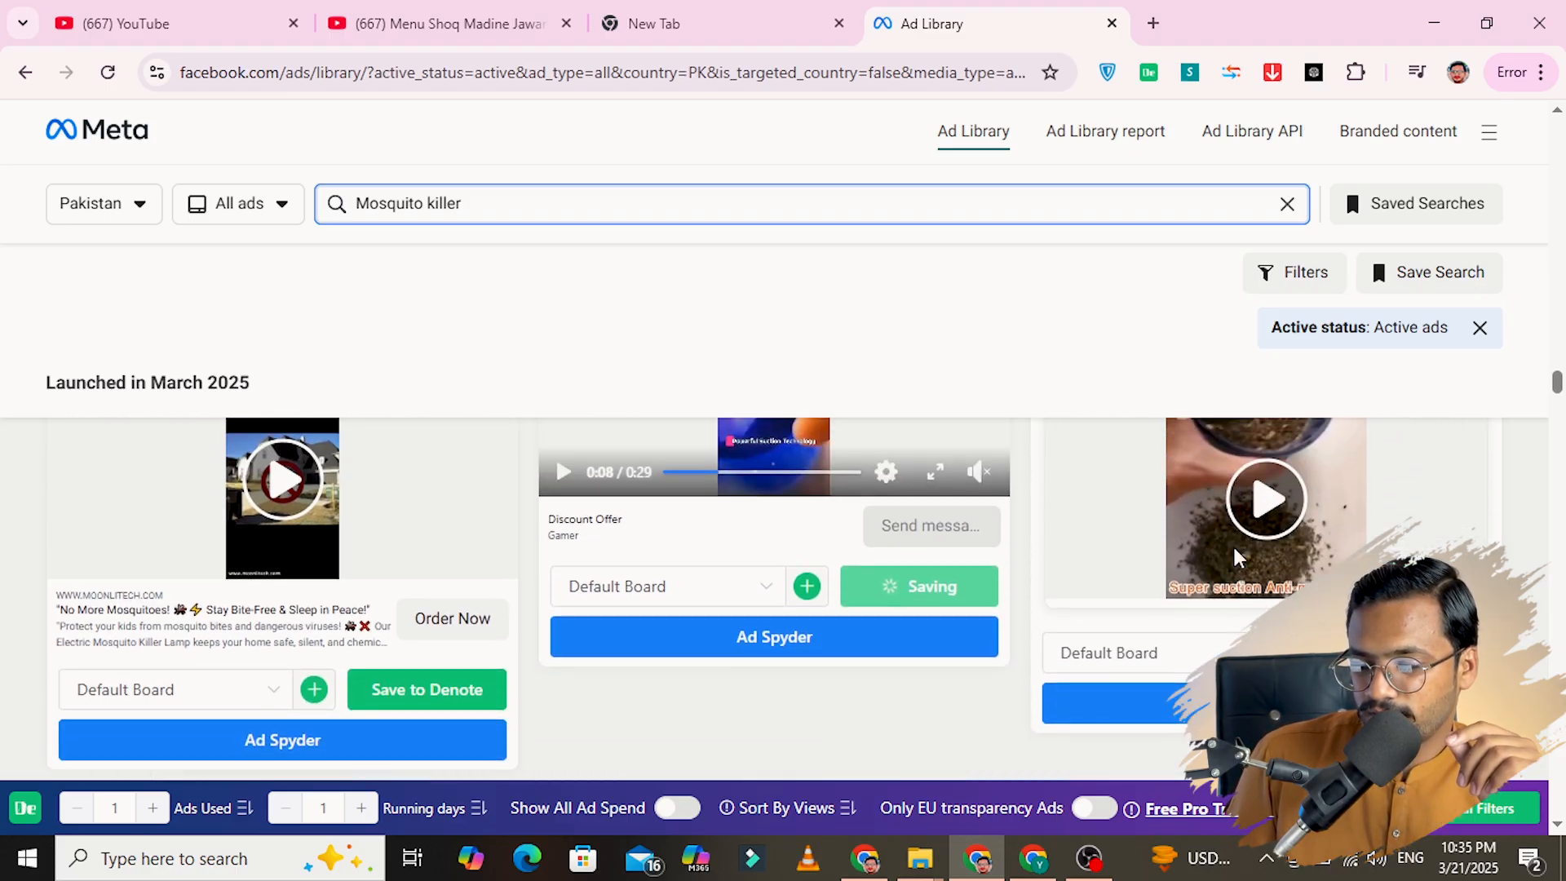
{"action": "left_click", "coordinate": [1241, 512]}
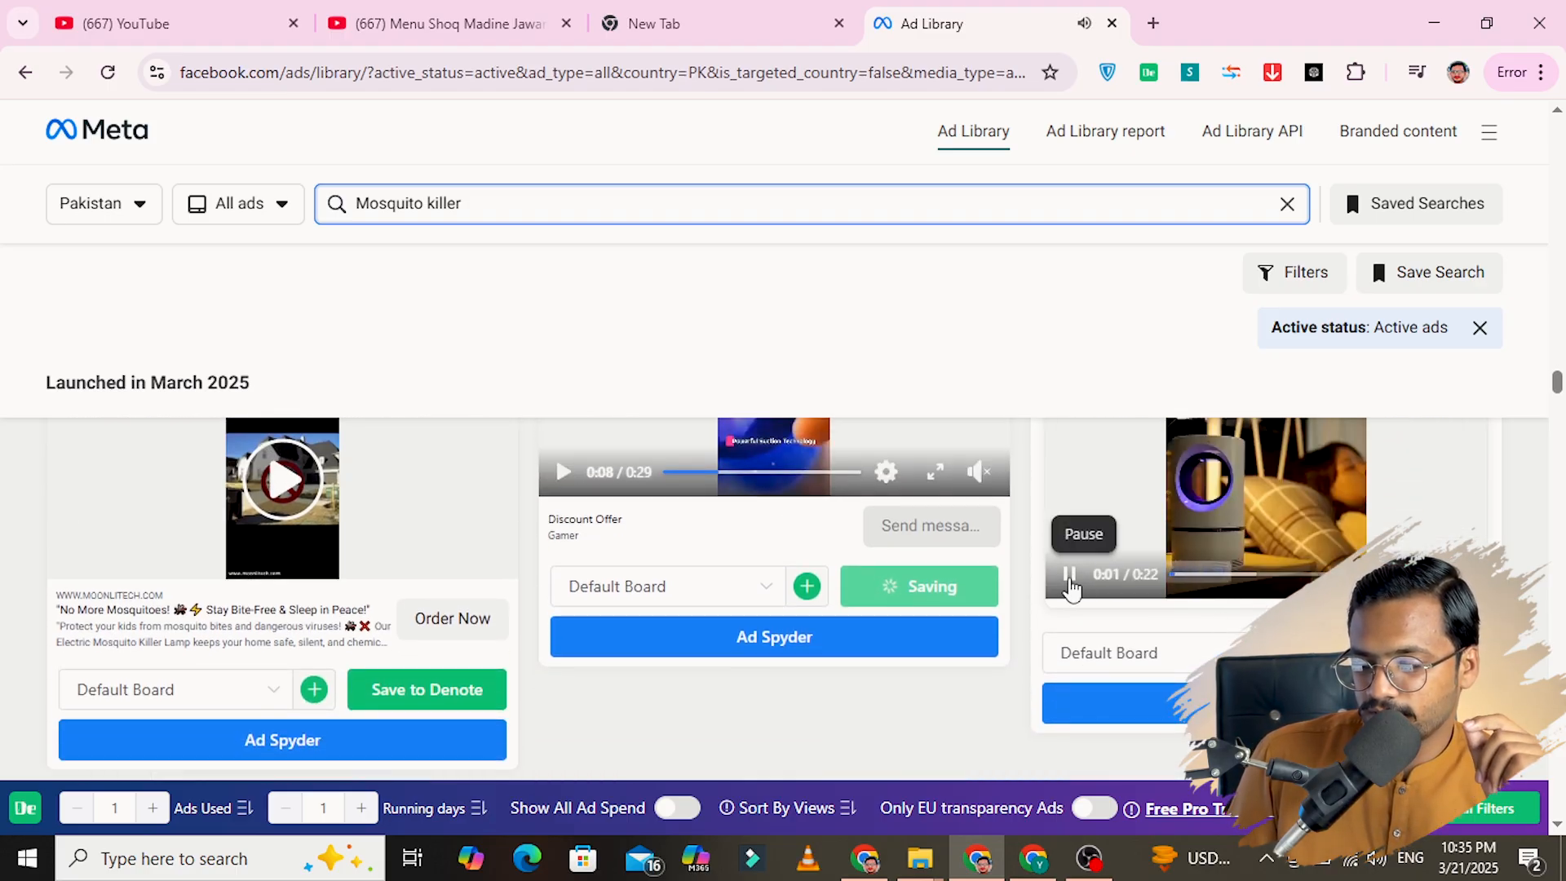
{"action": "left_click", "coordinate": [1069, 578]}
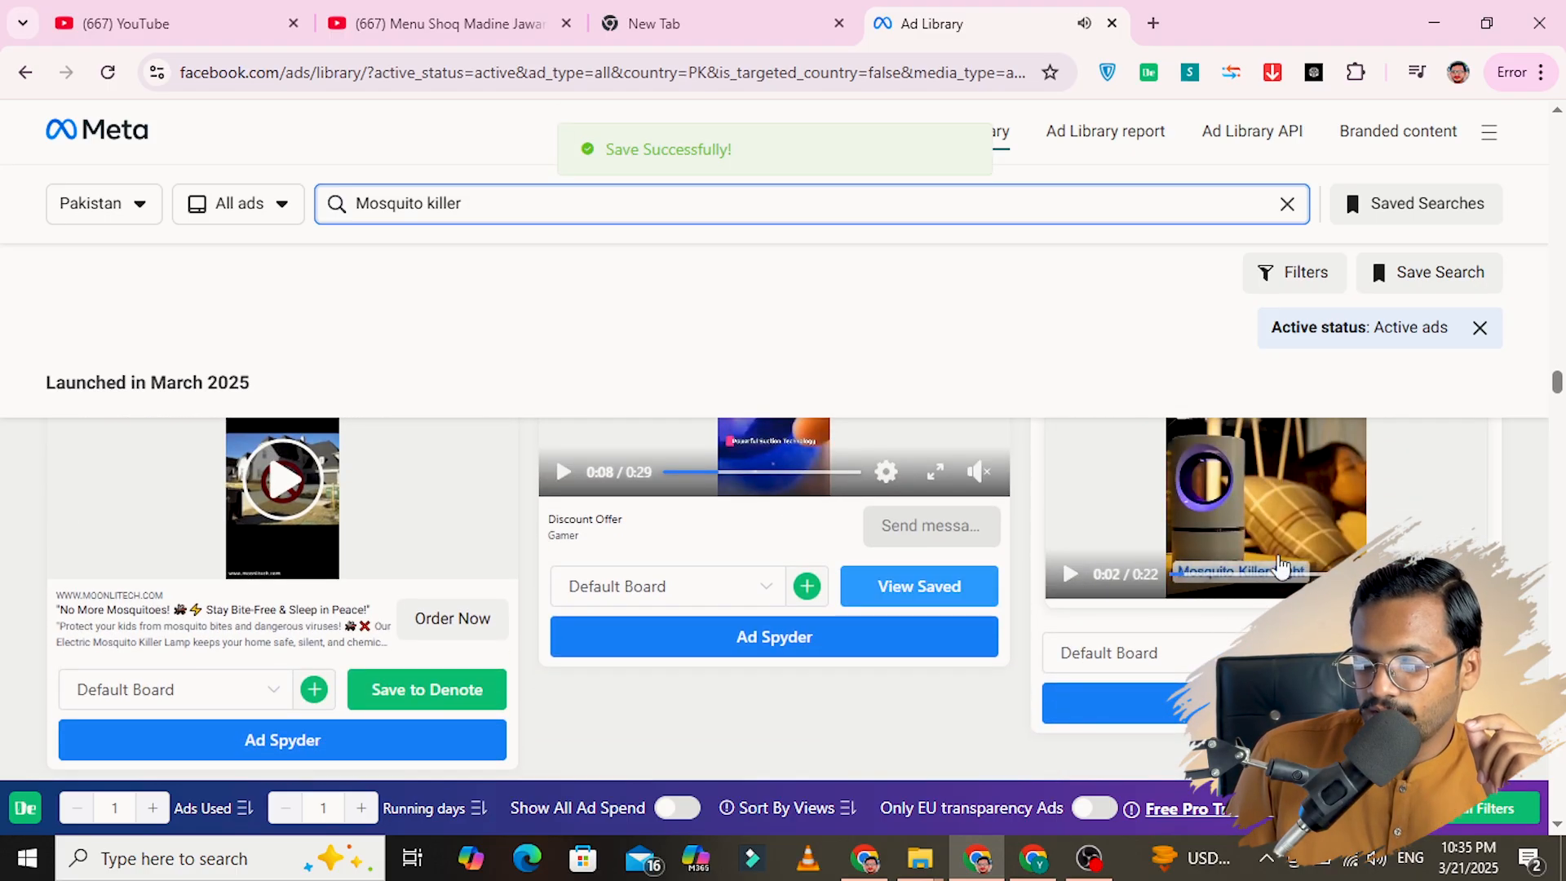
Step: Find the BUYISH.PK mosquito killer lamp ad among the earlier results and replay its video from the beginning with the sound muted
{"action": "scroll", "coordinate": [1158, 579], "scroll_direction": "down", "scroll_amount": 15}
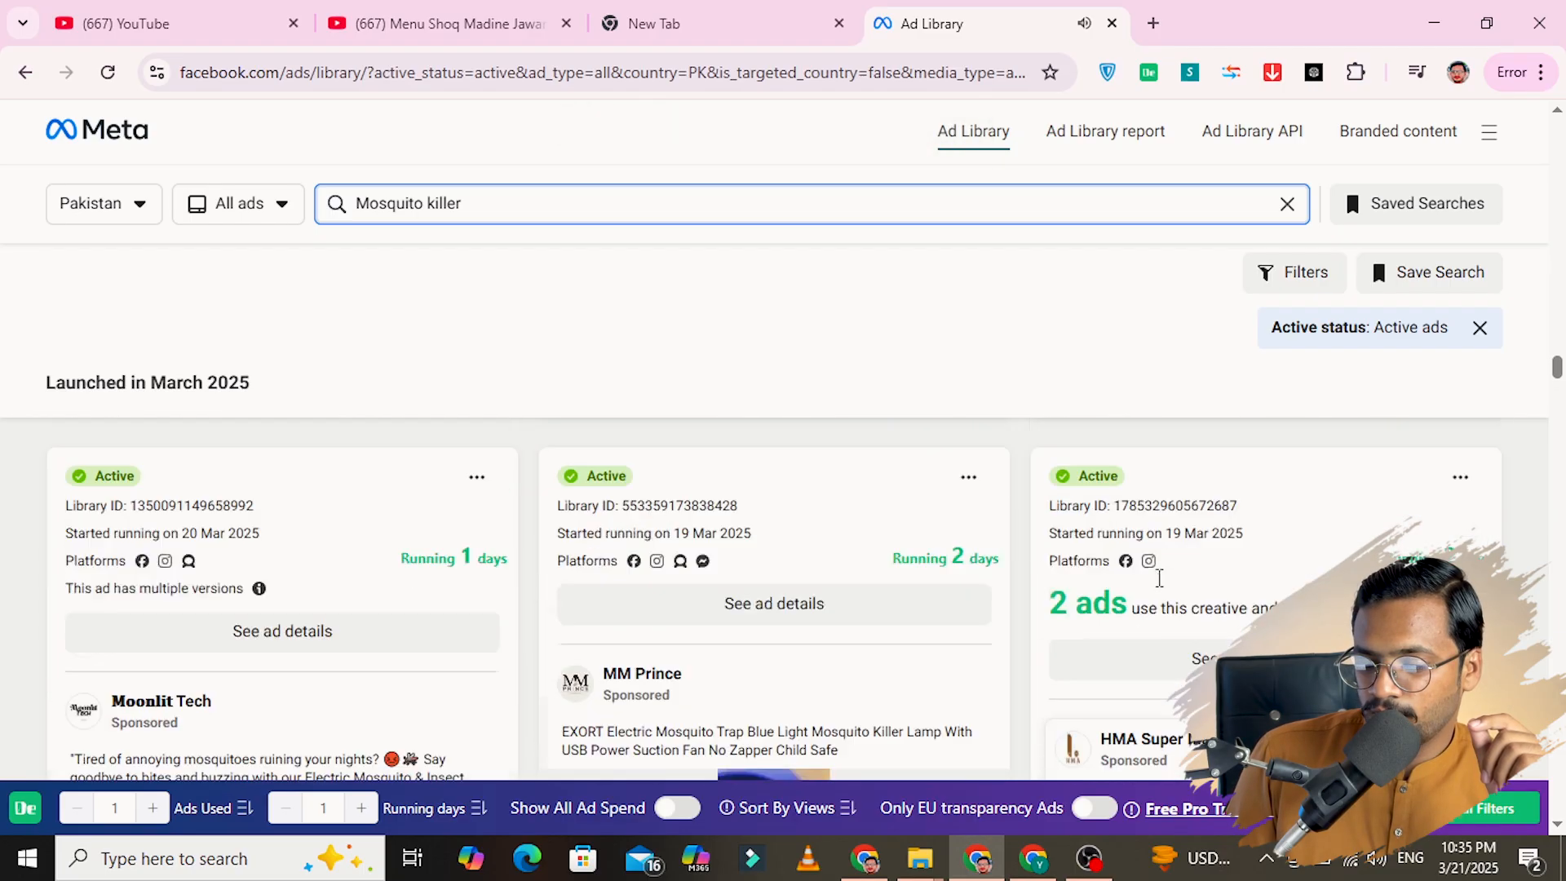
{"action": "scroll", "coordinate": [1159, 577], "scroll_direction": "up", "scroll_amount": 10}
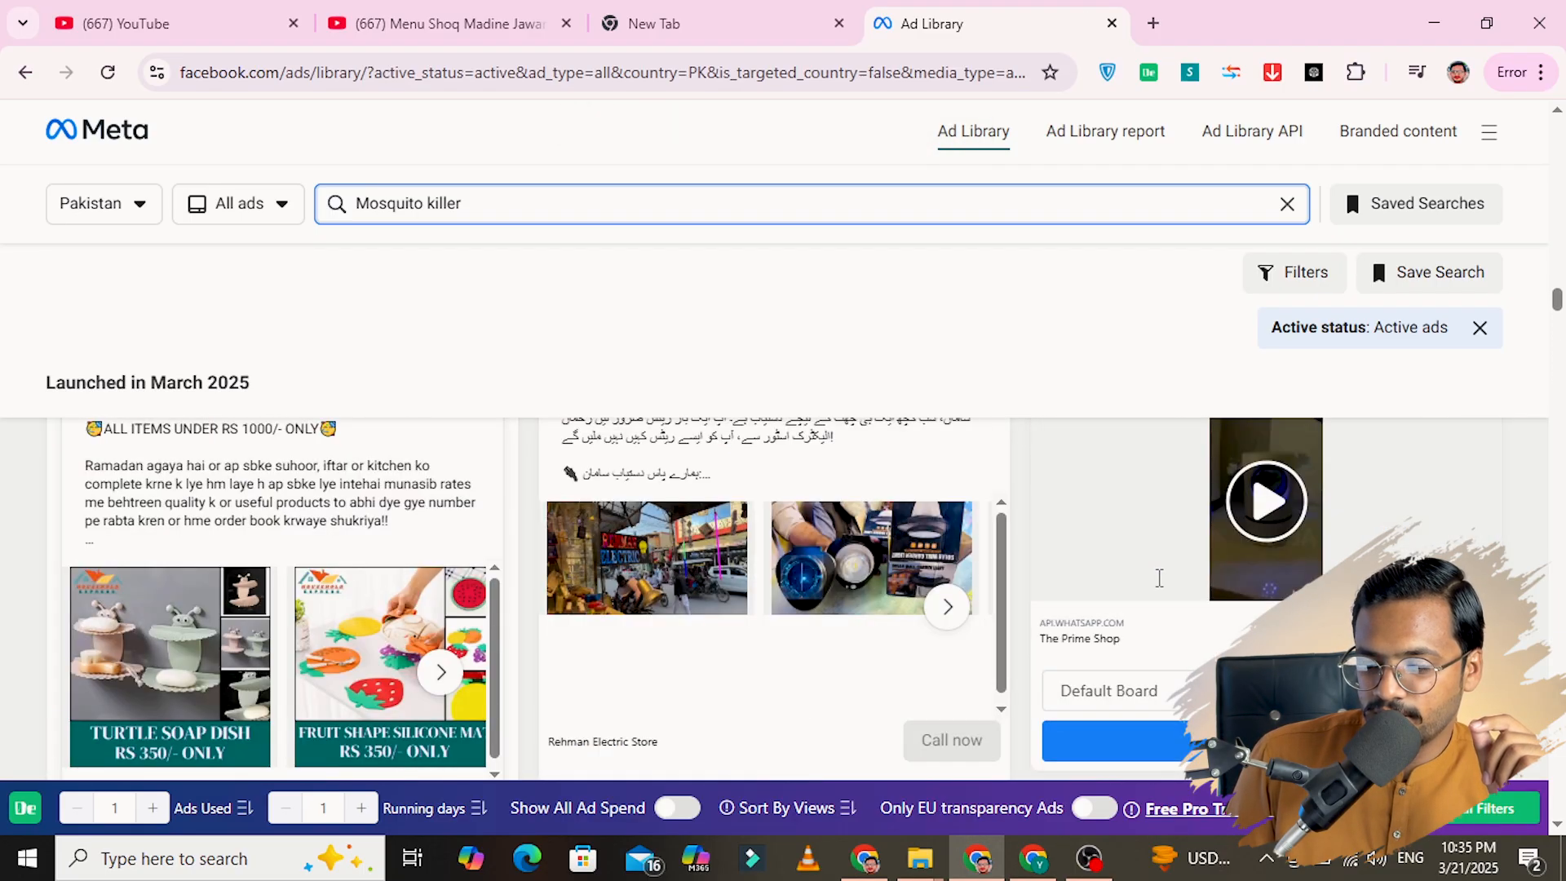
{"action": "scroll", "coordinate": [1159, 578], "scroll_direction": "up", "scroll_amount": 10}
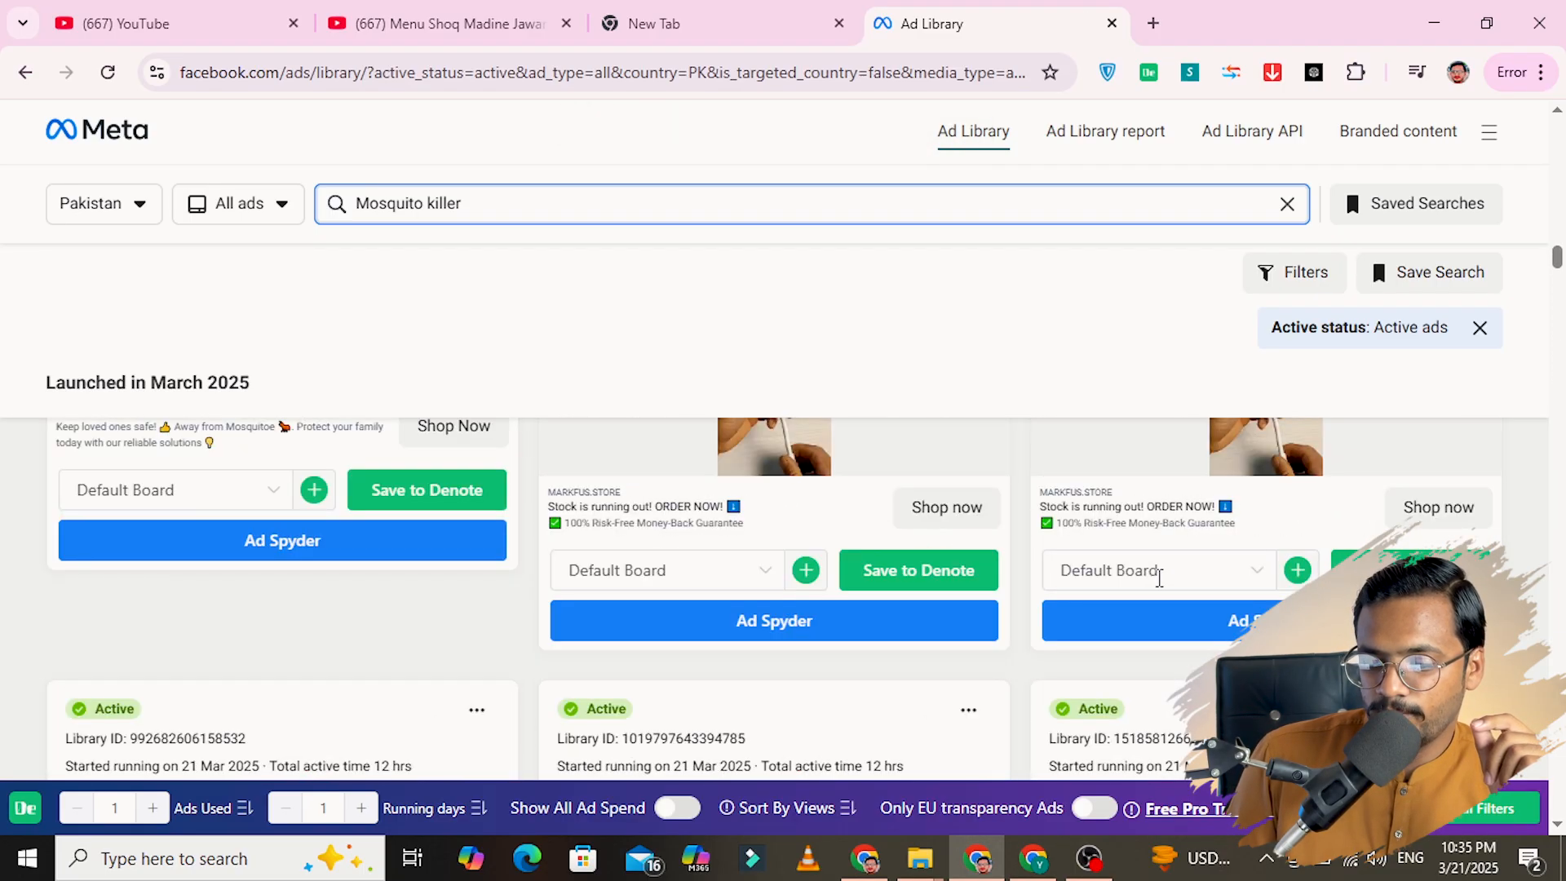
{"action": "scroll", "coordinate": [1159, 578], "scroll_direction": "down", "scroll_amount": 5}
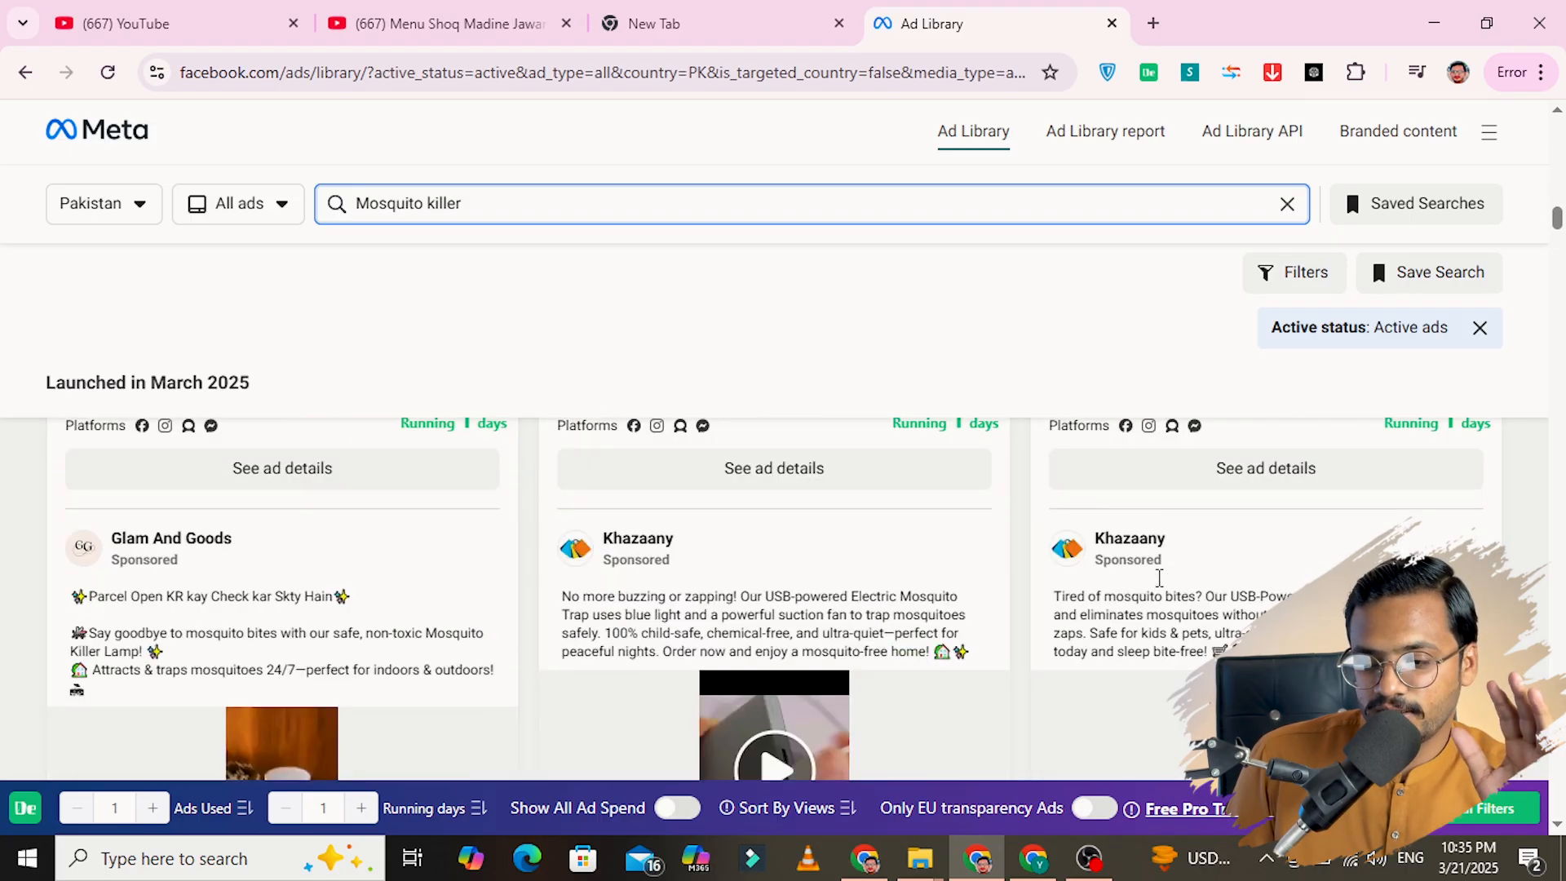
{"action": "scroll", "coordinate": [1159, 579], "scroll_direction": "up", "scroll_amount": 1}
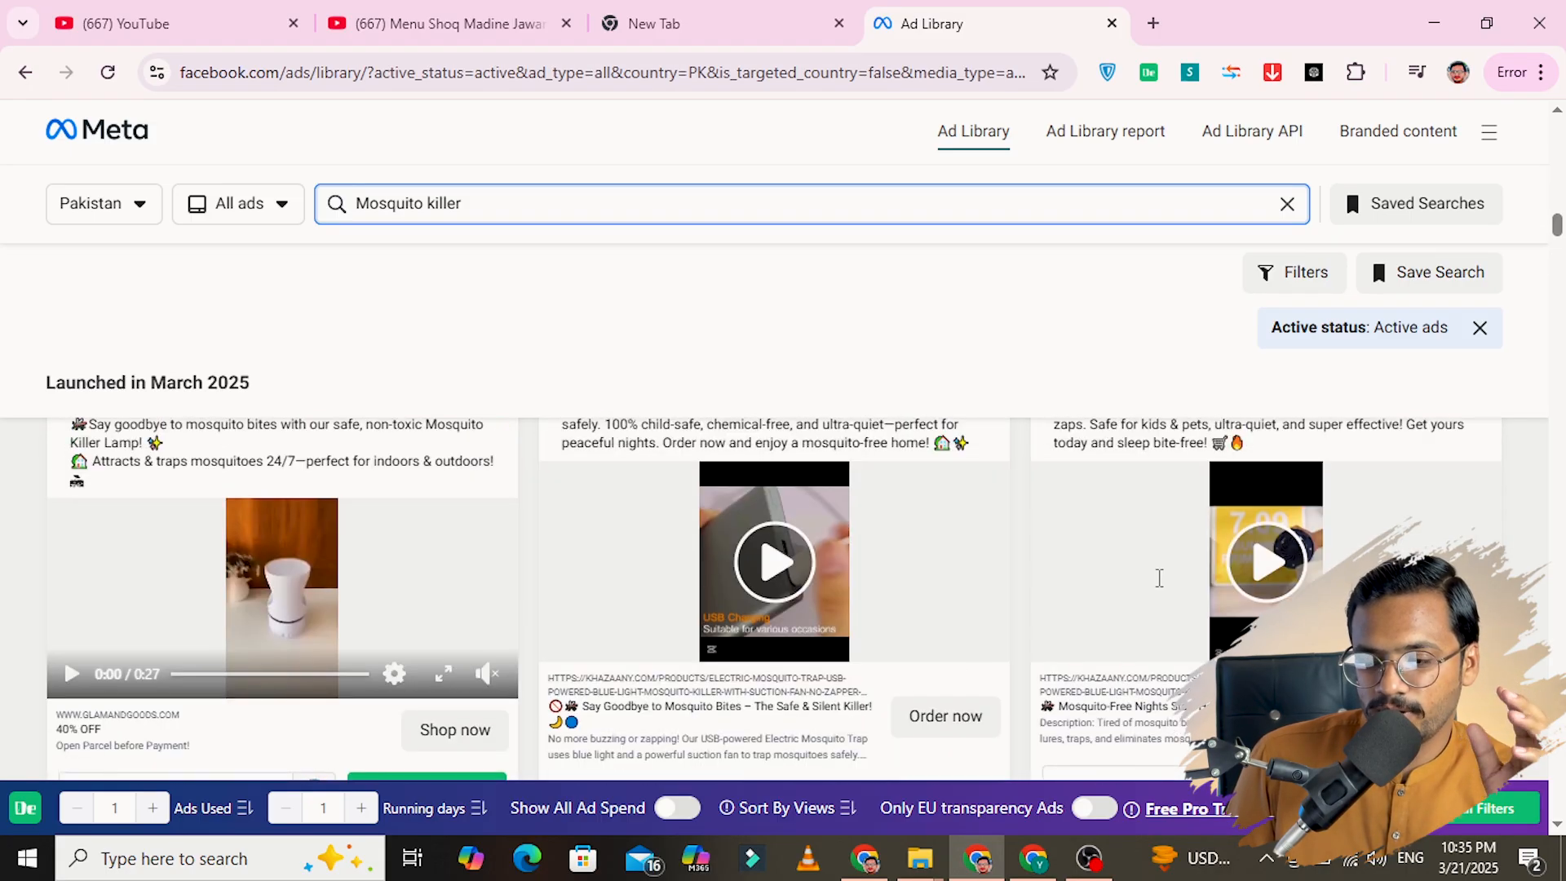
{"action": "scroll", "coordinate": [1159, 578], "scroll_direction": "up", "scroll_amount": 5}
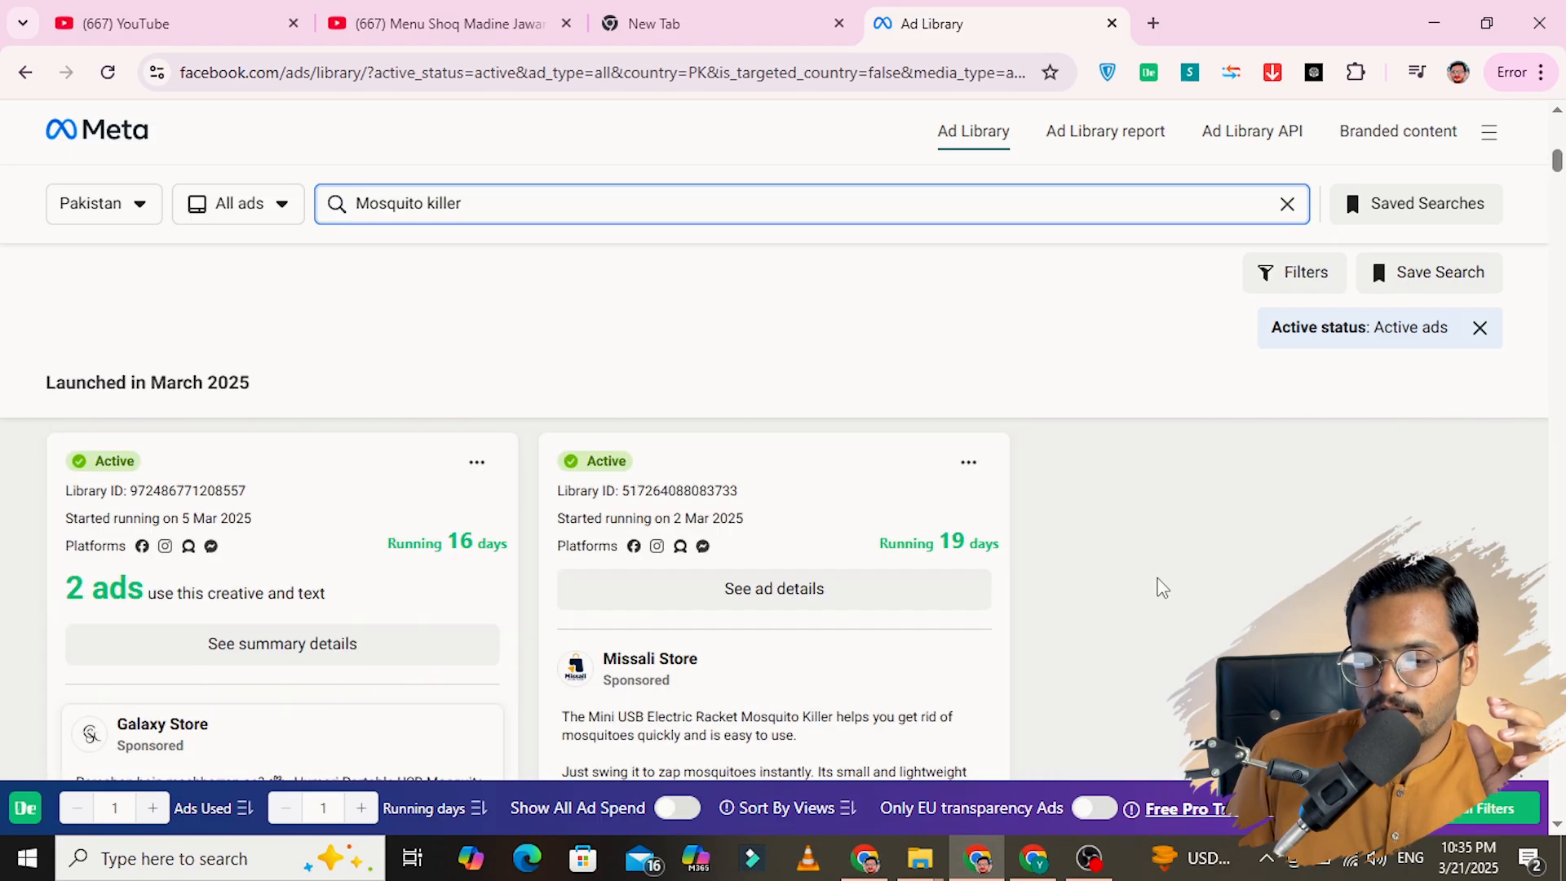
{"action": "scroll", "coordinate": [1163, 587], "scroll_direction": "down", "scroll_amount": 5}
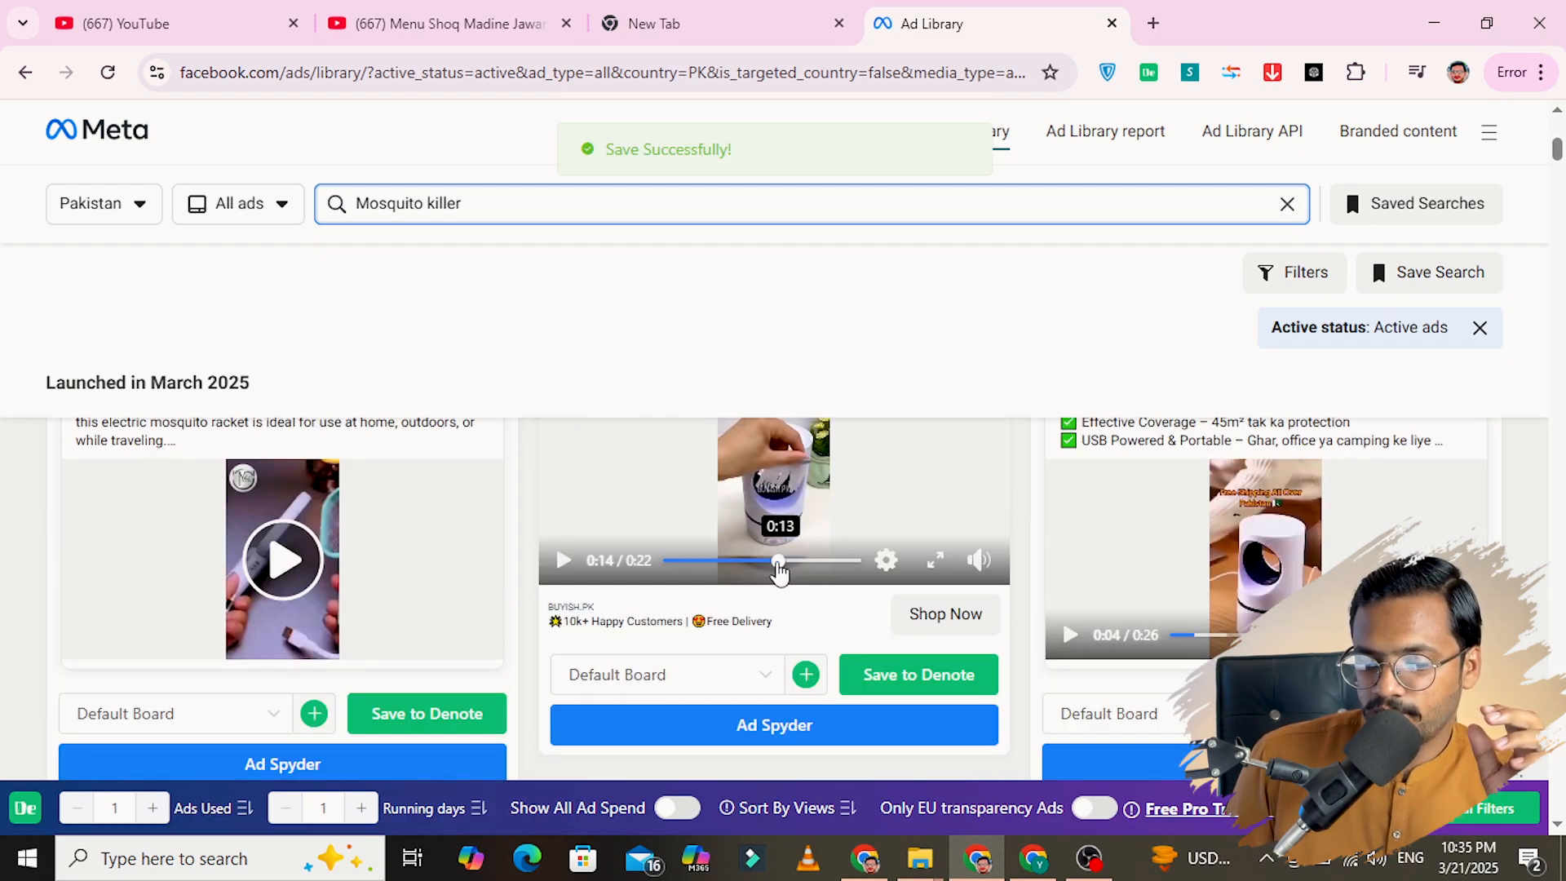
{"action": "left_click_drag", "start_coordinate": [779, 561], "coordinate": [542, 554]}
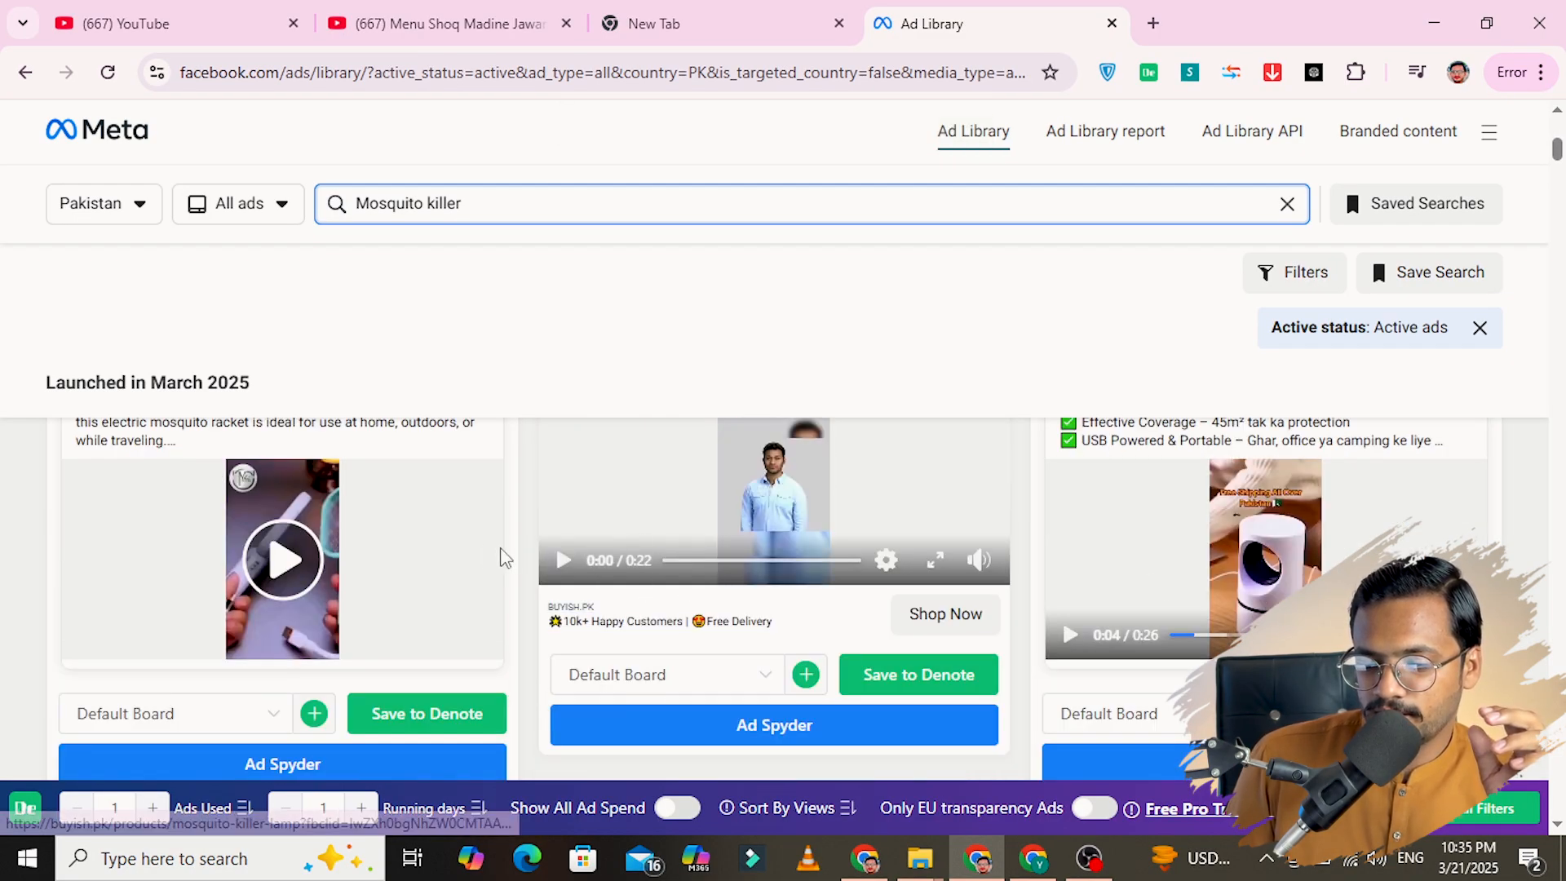
{"action": "left_click", "coordinate": [563, 560]}
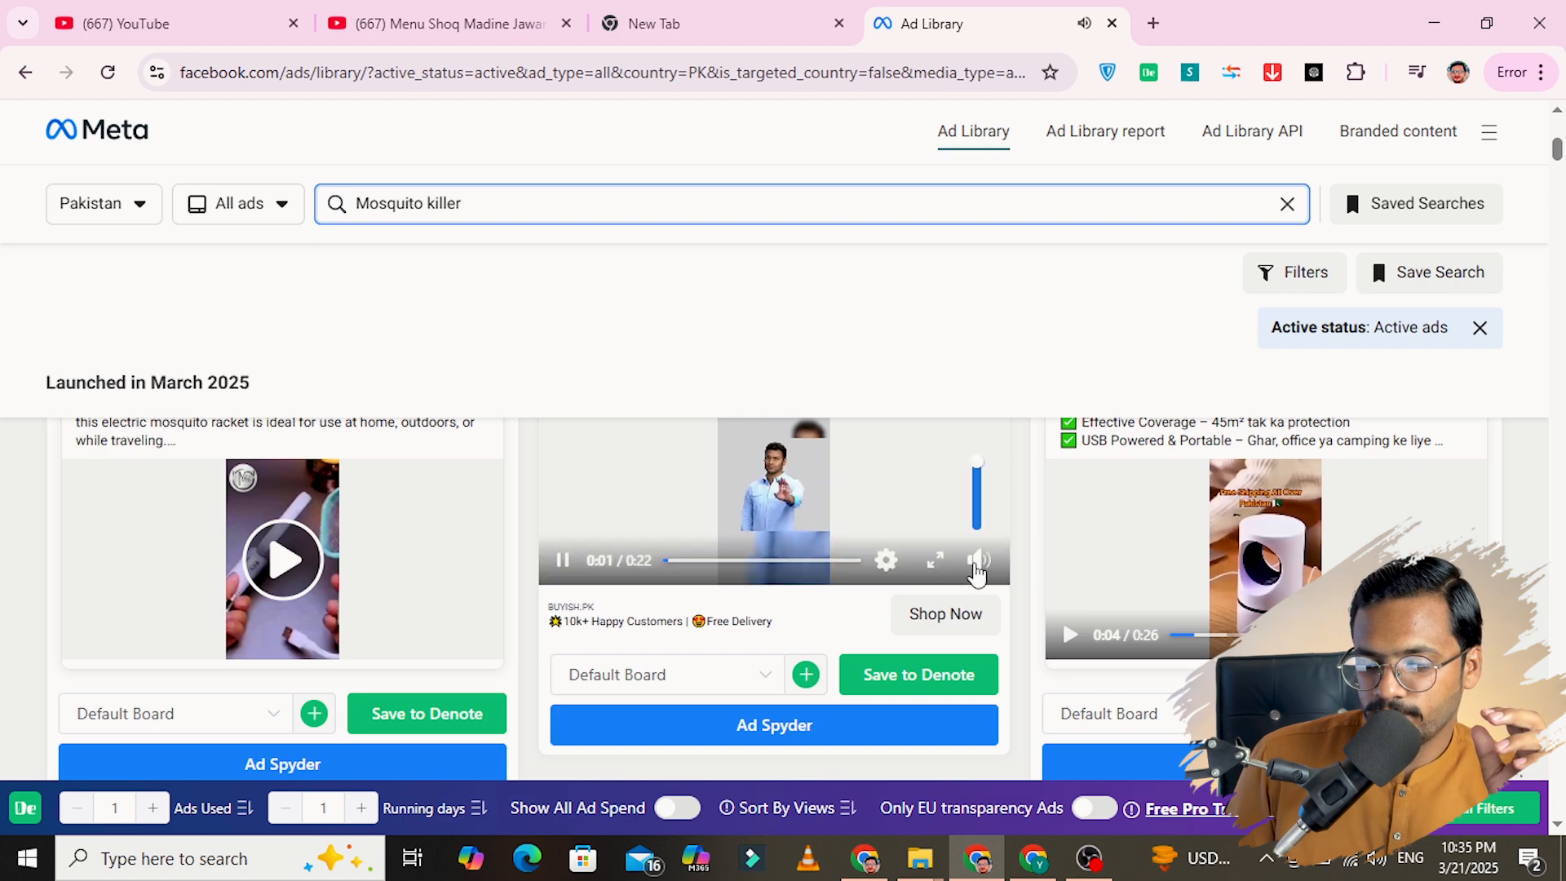
{"action": "left_click", "coordinate": [977, 563]}
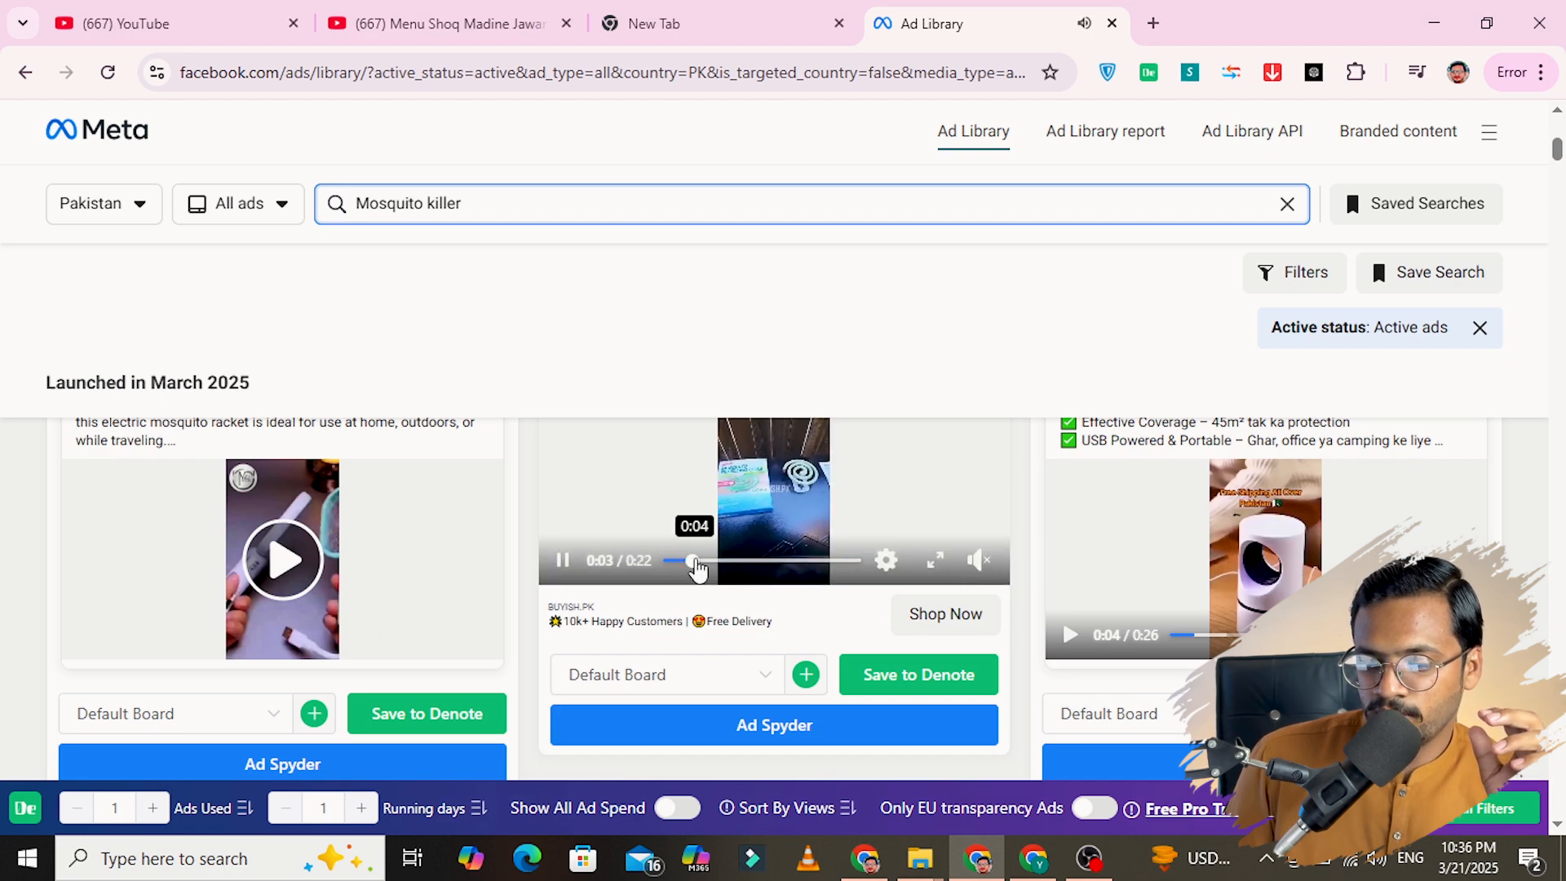
Step: Skip the BUYISH.PK lamp ad video ahead to about 0:12, pause it and save the ad to the Default Board in Denote
{"action": "left_click_drag", "start_coordinate": [695, 567], "coordinate": [760, 563]}
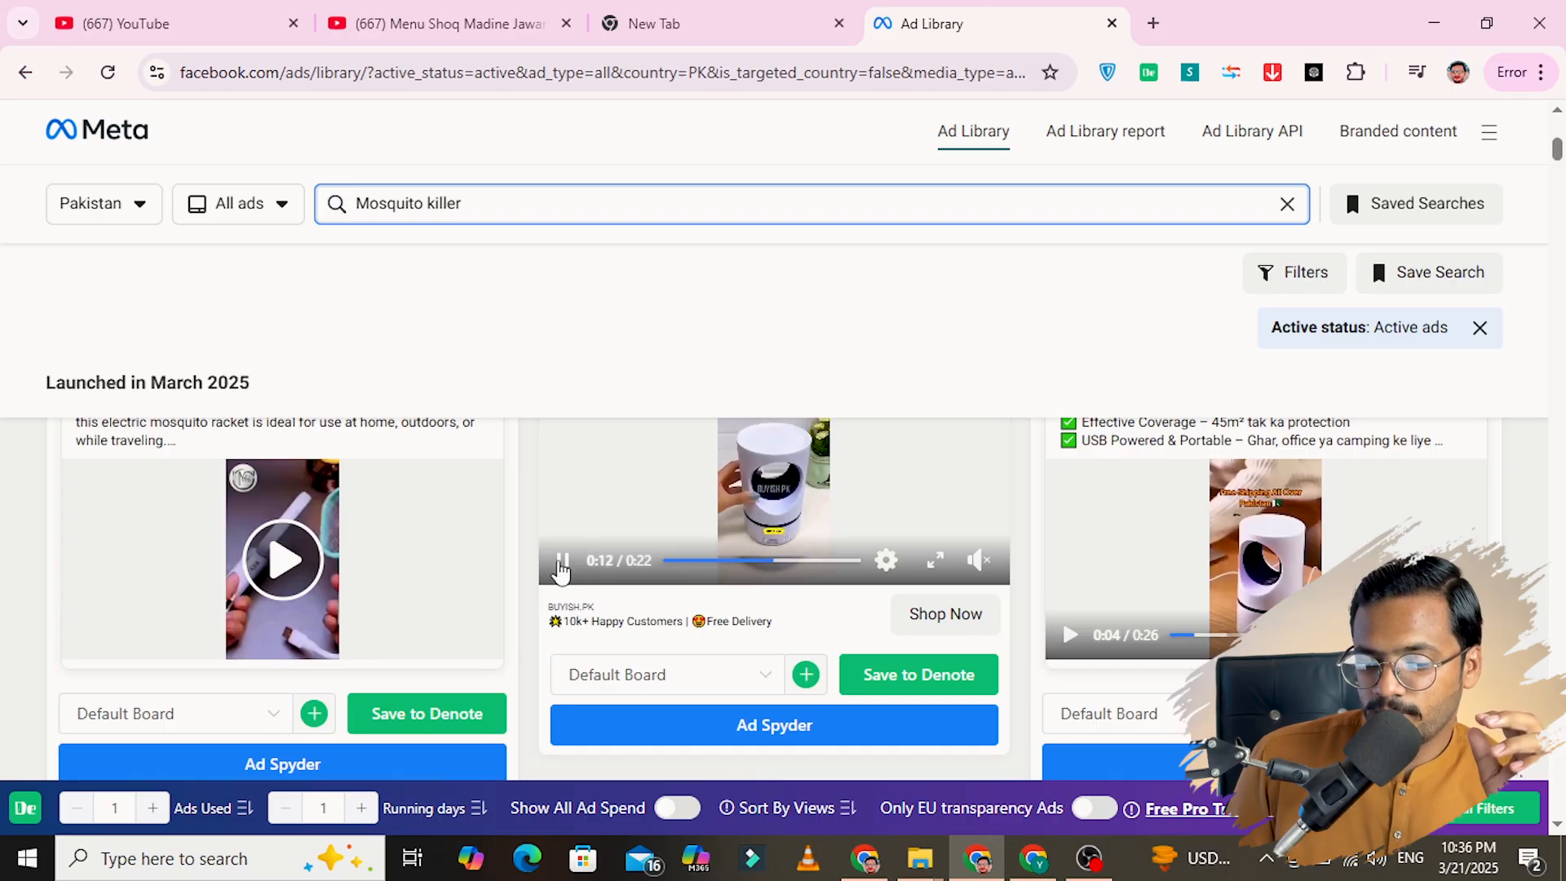
{"action": "left_click", "coordinate": [561, 567]}
{"action": "left_click", "coordinate": [927, 684]}
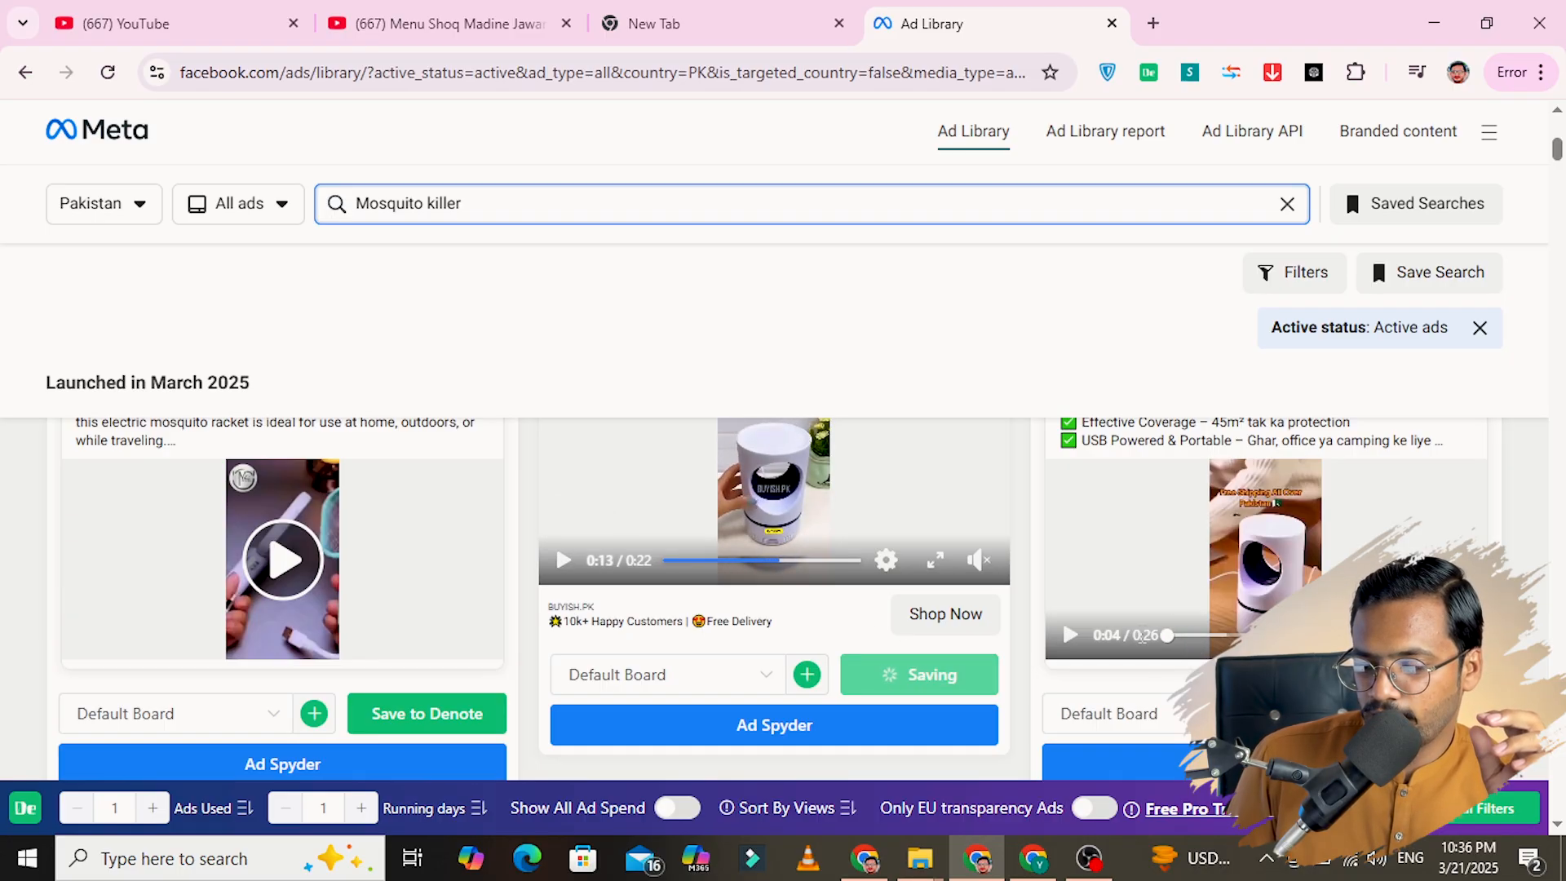
Step: Preview the first seconds of the neighbouring Galaxy Store USB mosquito lamp ad, pause it and save the ad to Denote
{"action": "left_click", "coordinate": [1071, 636]}
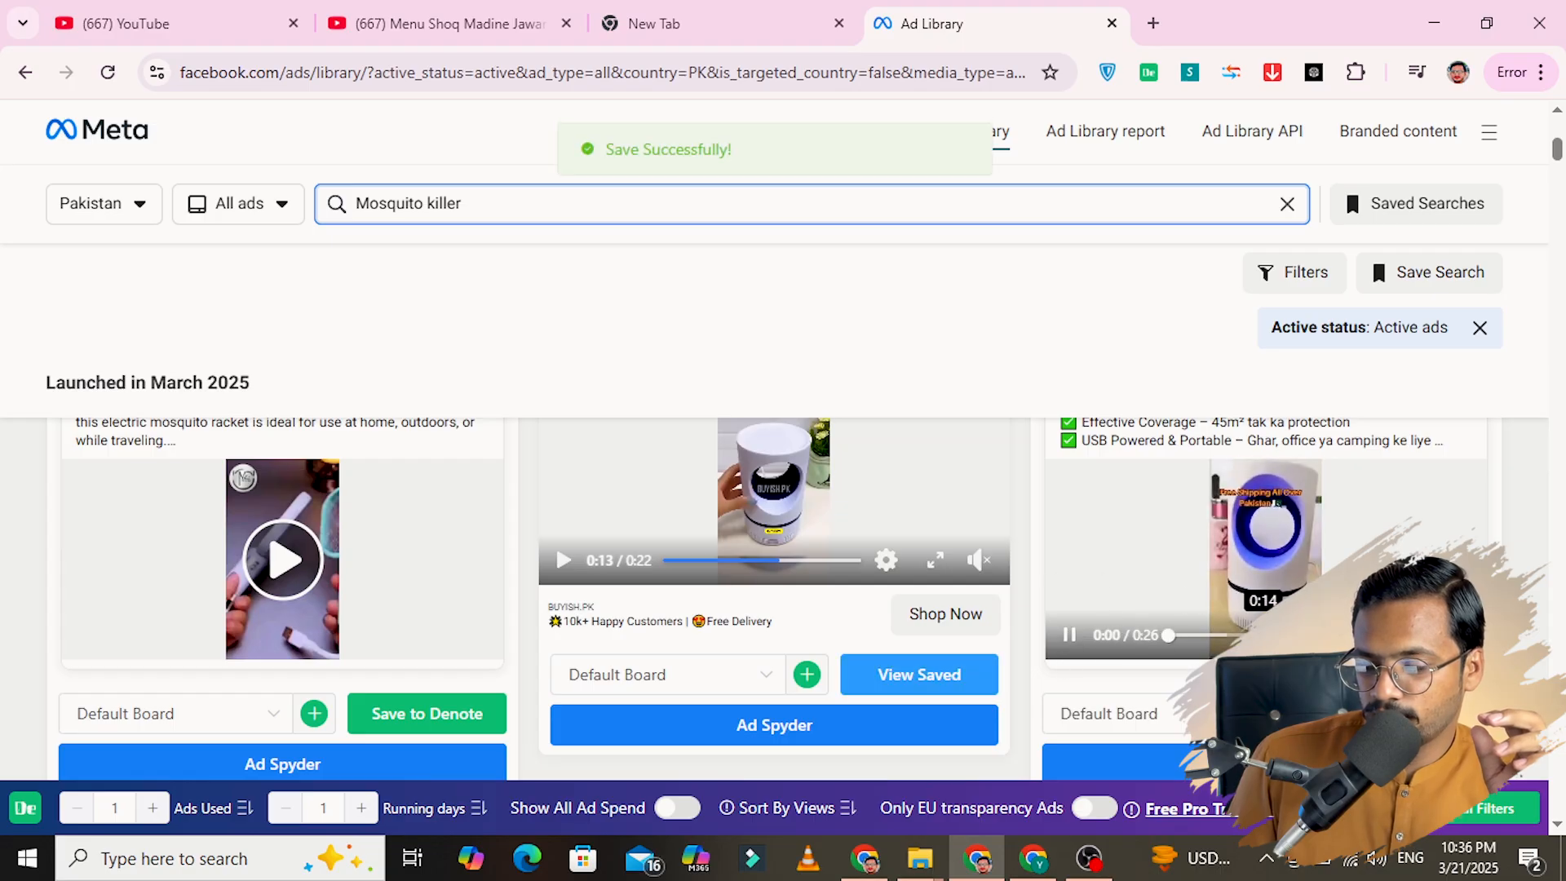
{"action": "left_click", "coordinate": [1070, 636]}
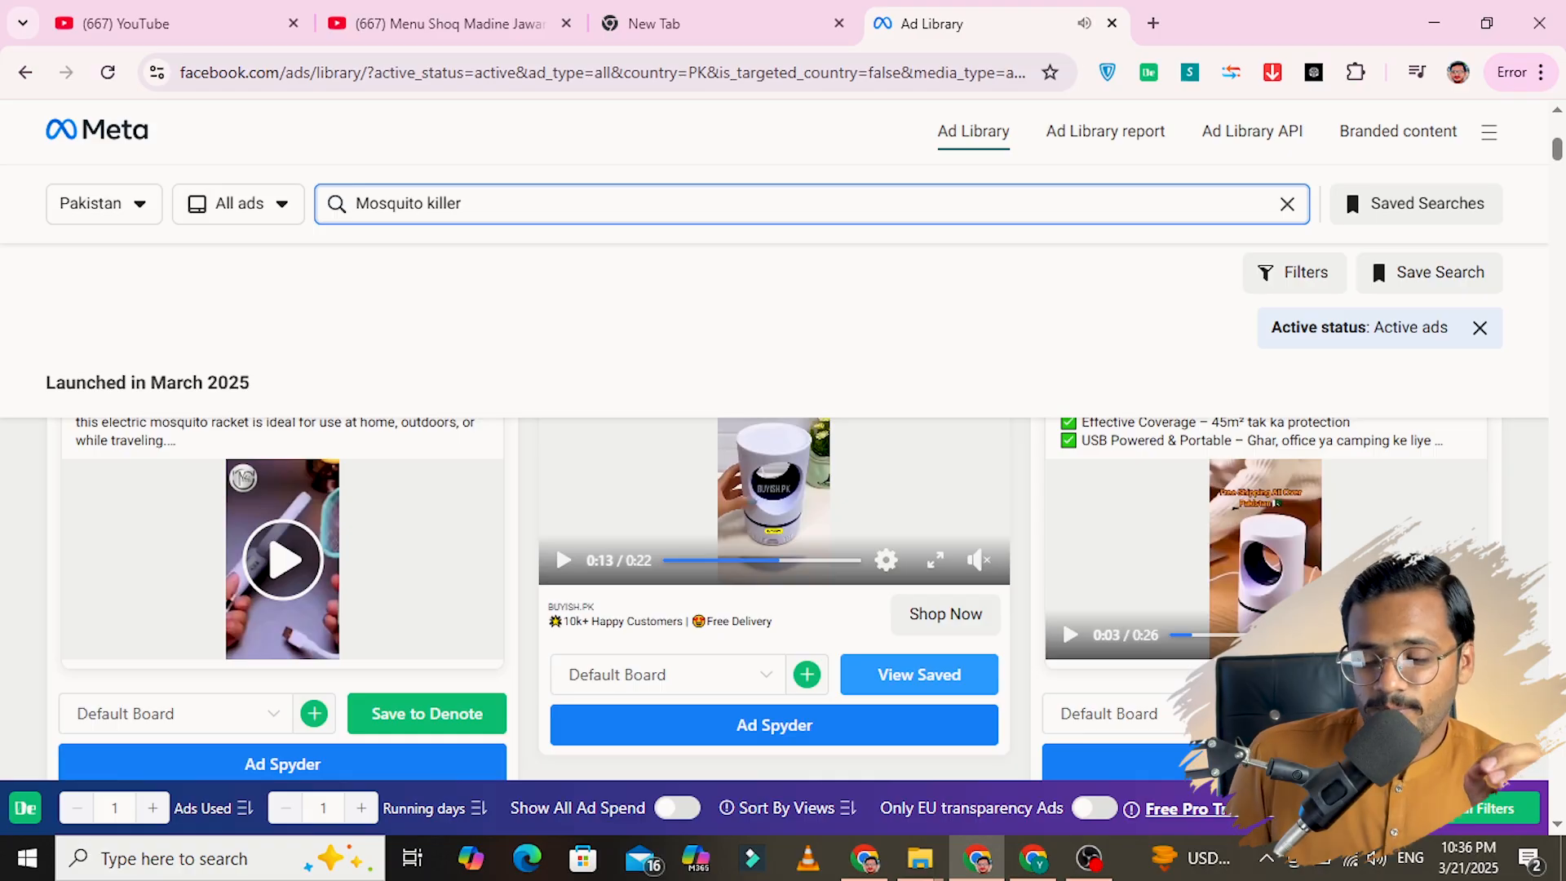
{"action": "left_click", "coordinate": [1410, 714]}
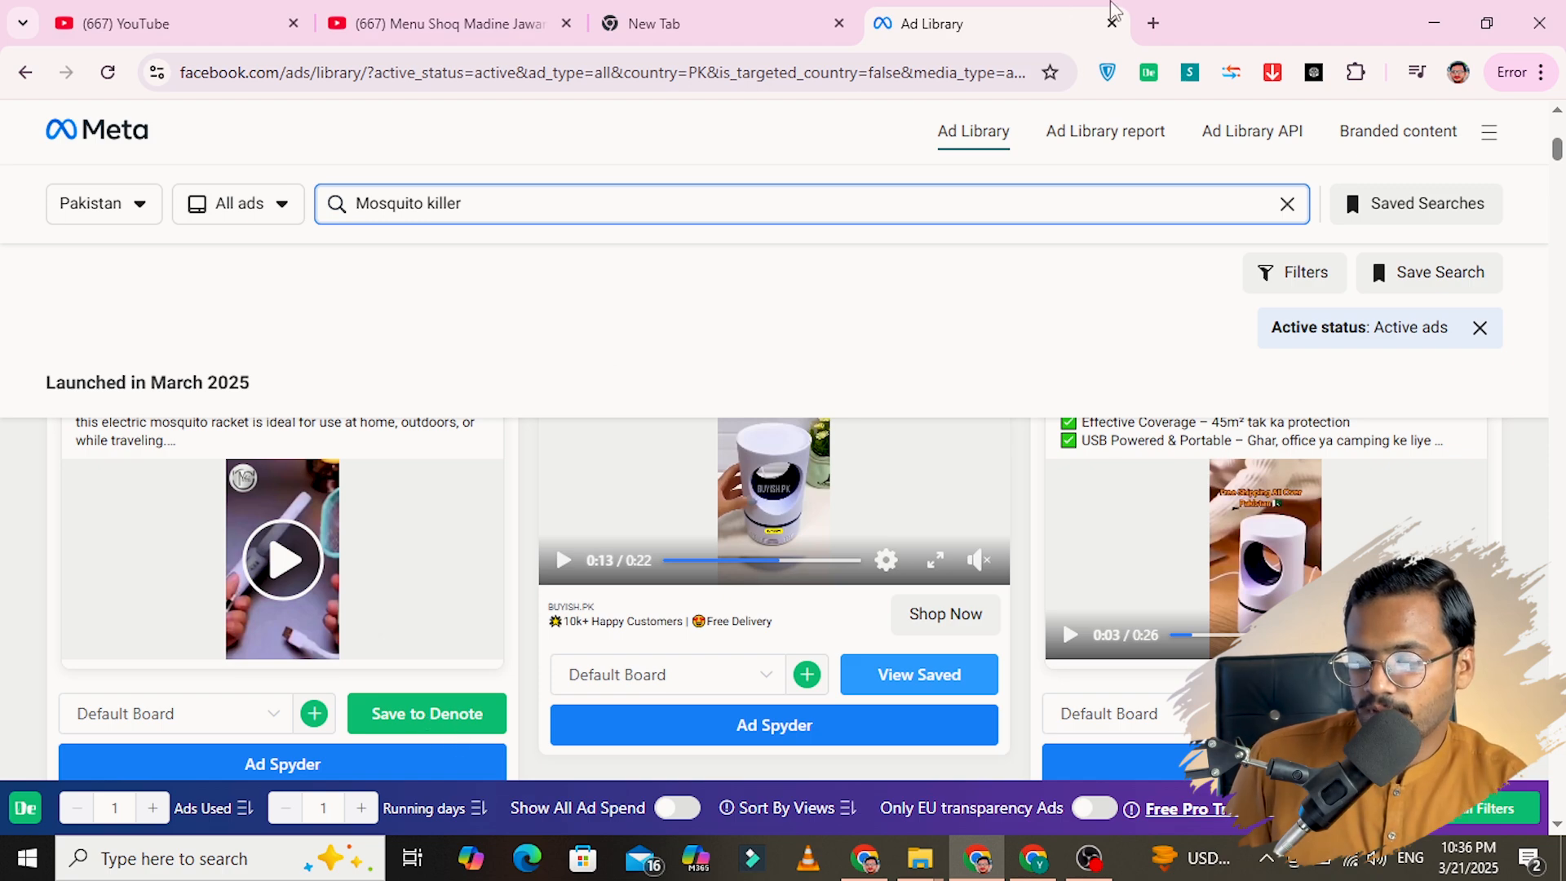
Step: Search Google for "denote chrome extension" in a new browser tab
{"action": "left_click", "coordinate": [1149, 22]}
{"action": "left_click", "coordinate": [461, 72]}
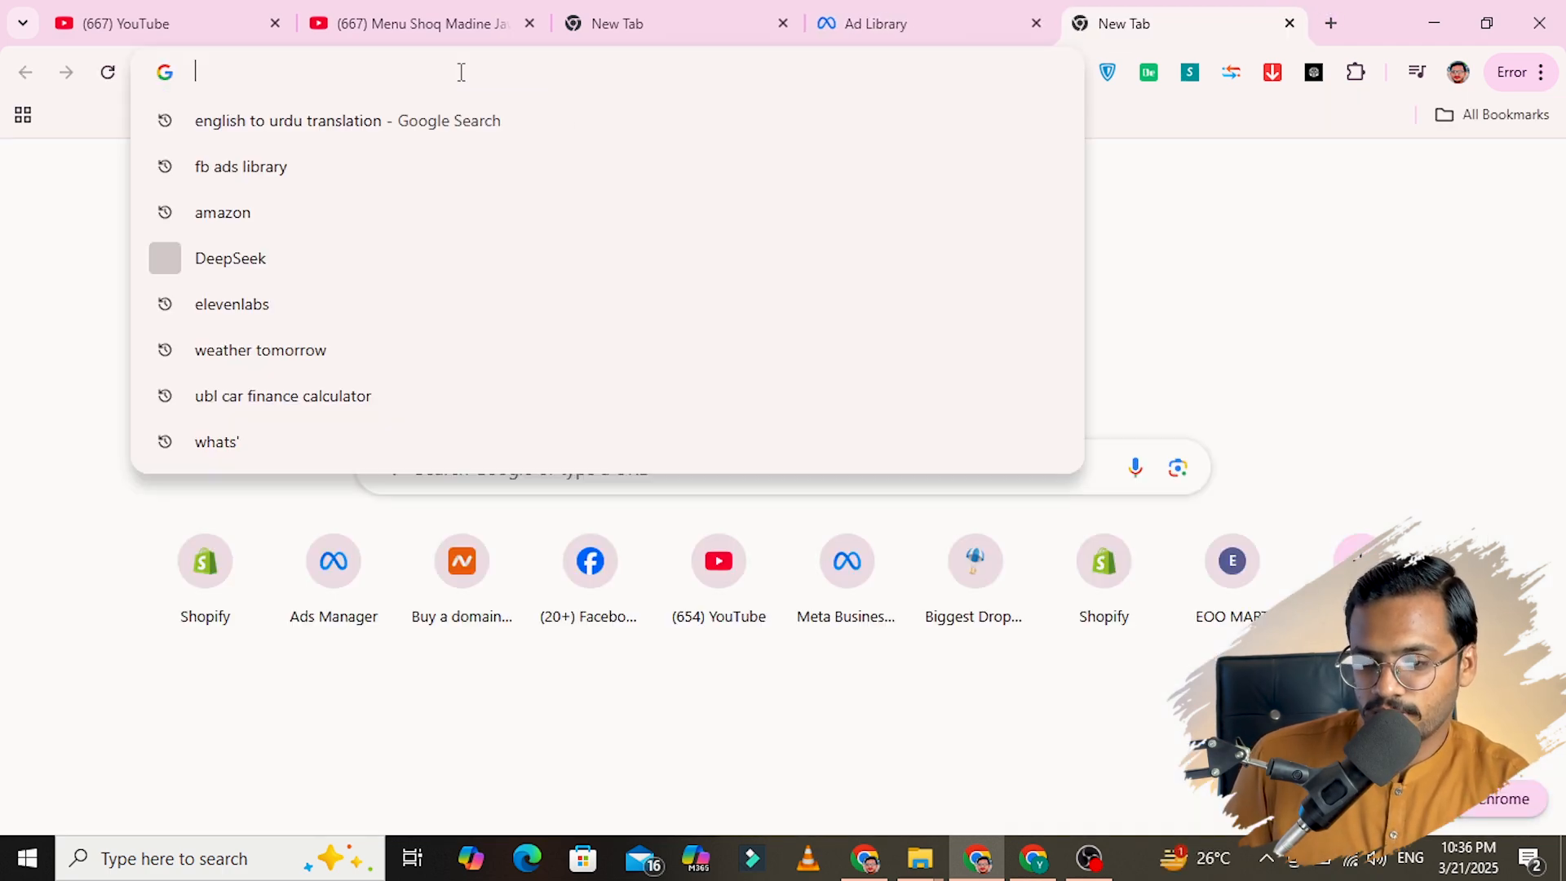
{"action": "type", "text": "denote"}
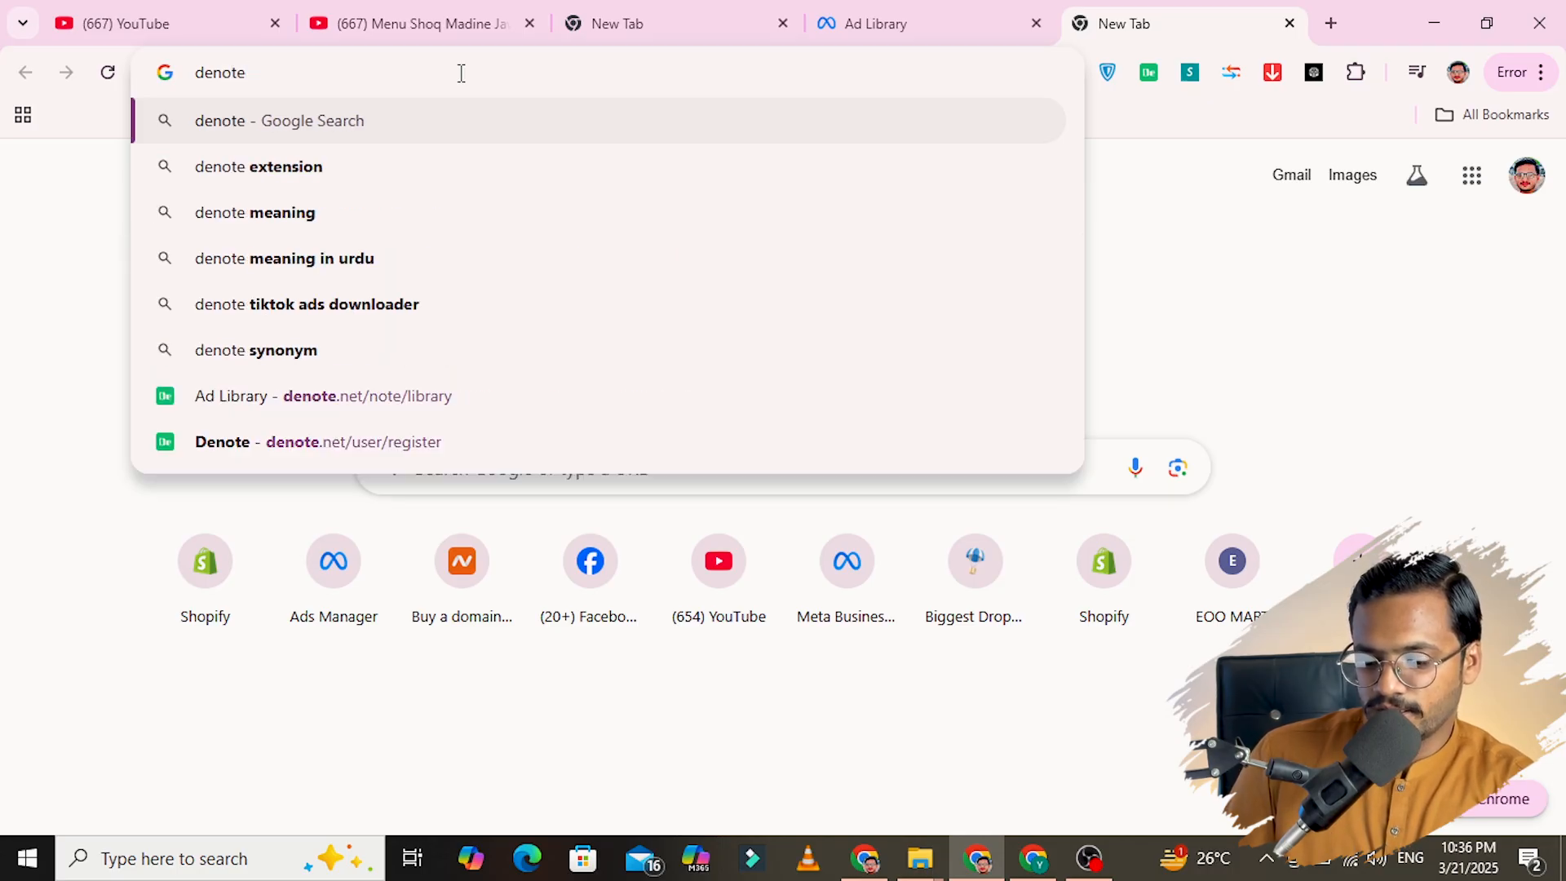
{"action": "type", "text": " chrome"}
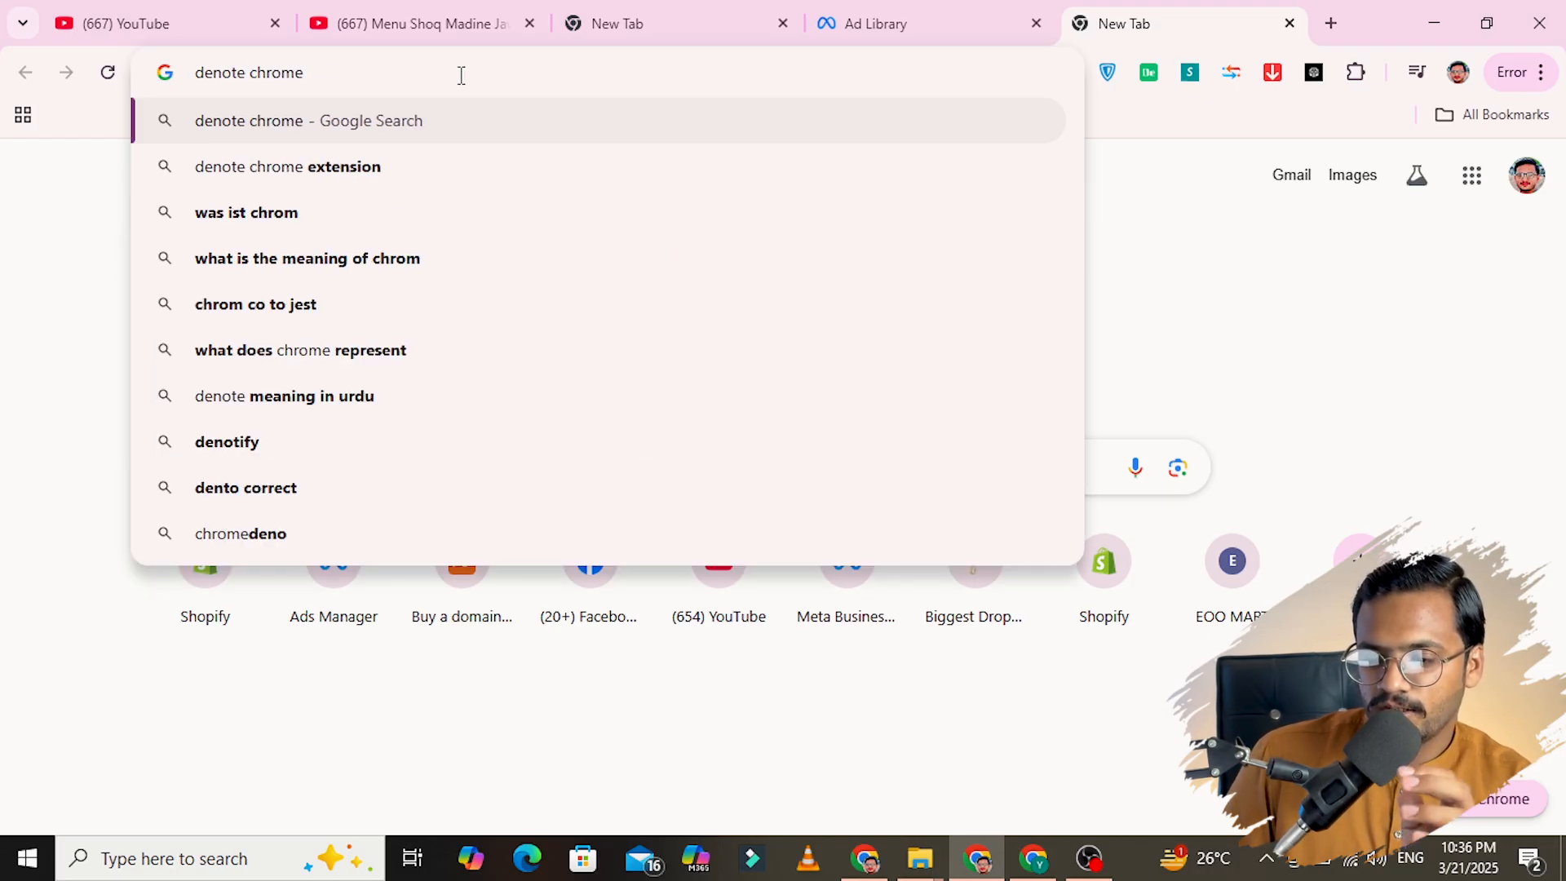
{"action": "key", "text": "Down"}
{"action": "key", "text": "Return"}
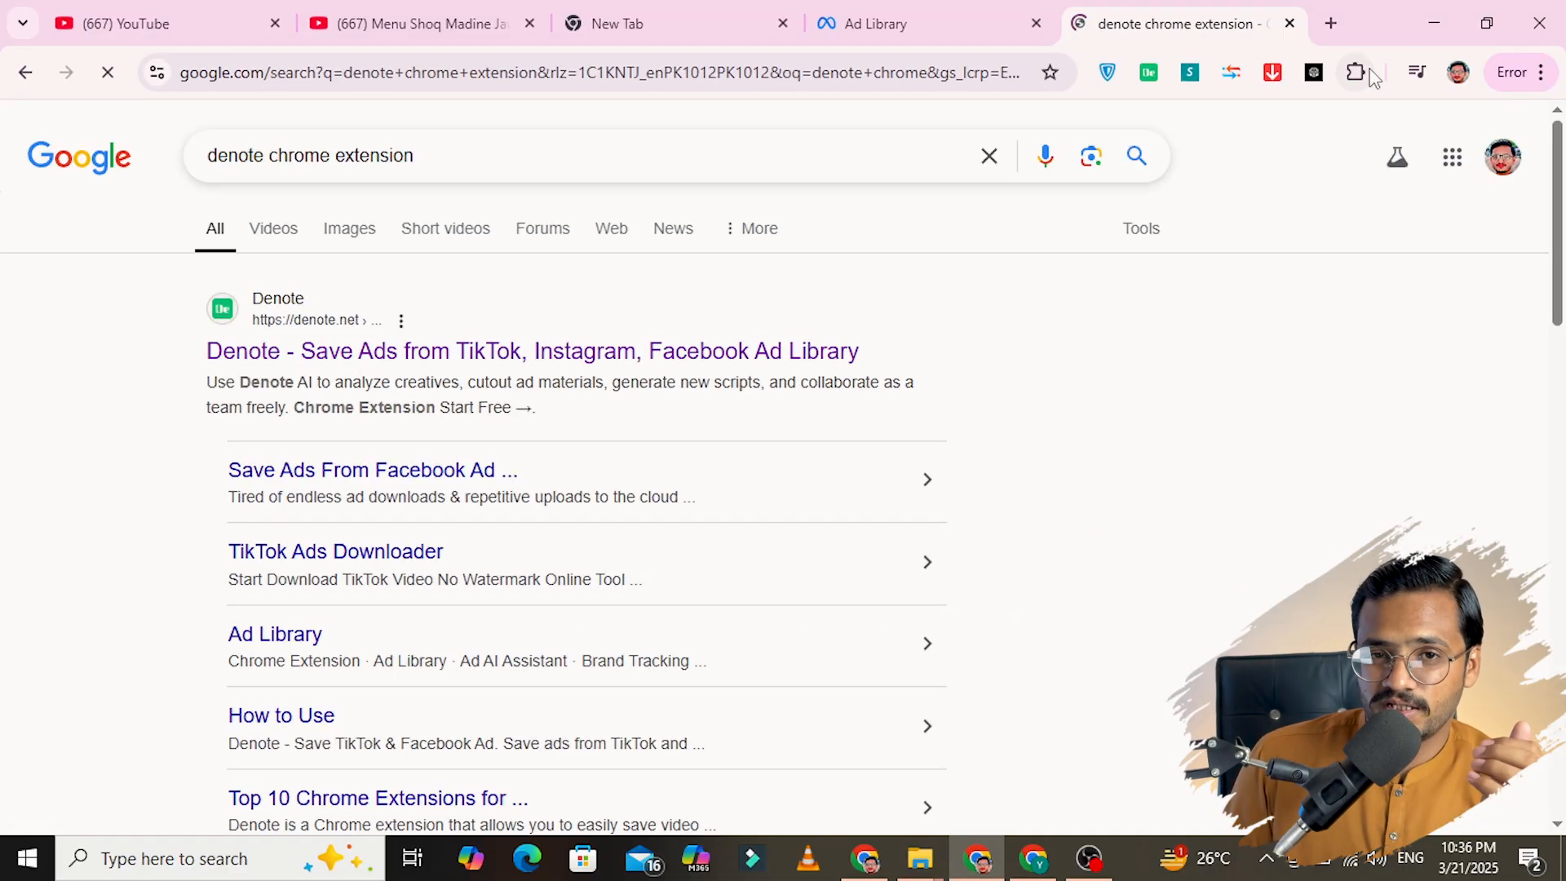
Step: Return to the Ad Library, view the saved ad in Denote, download the Galaxy Store video and go to the previous creative
{"action": "left_click", "coordinate": [891, 6]}
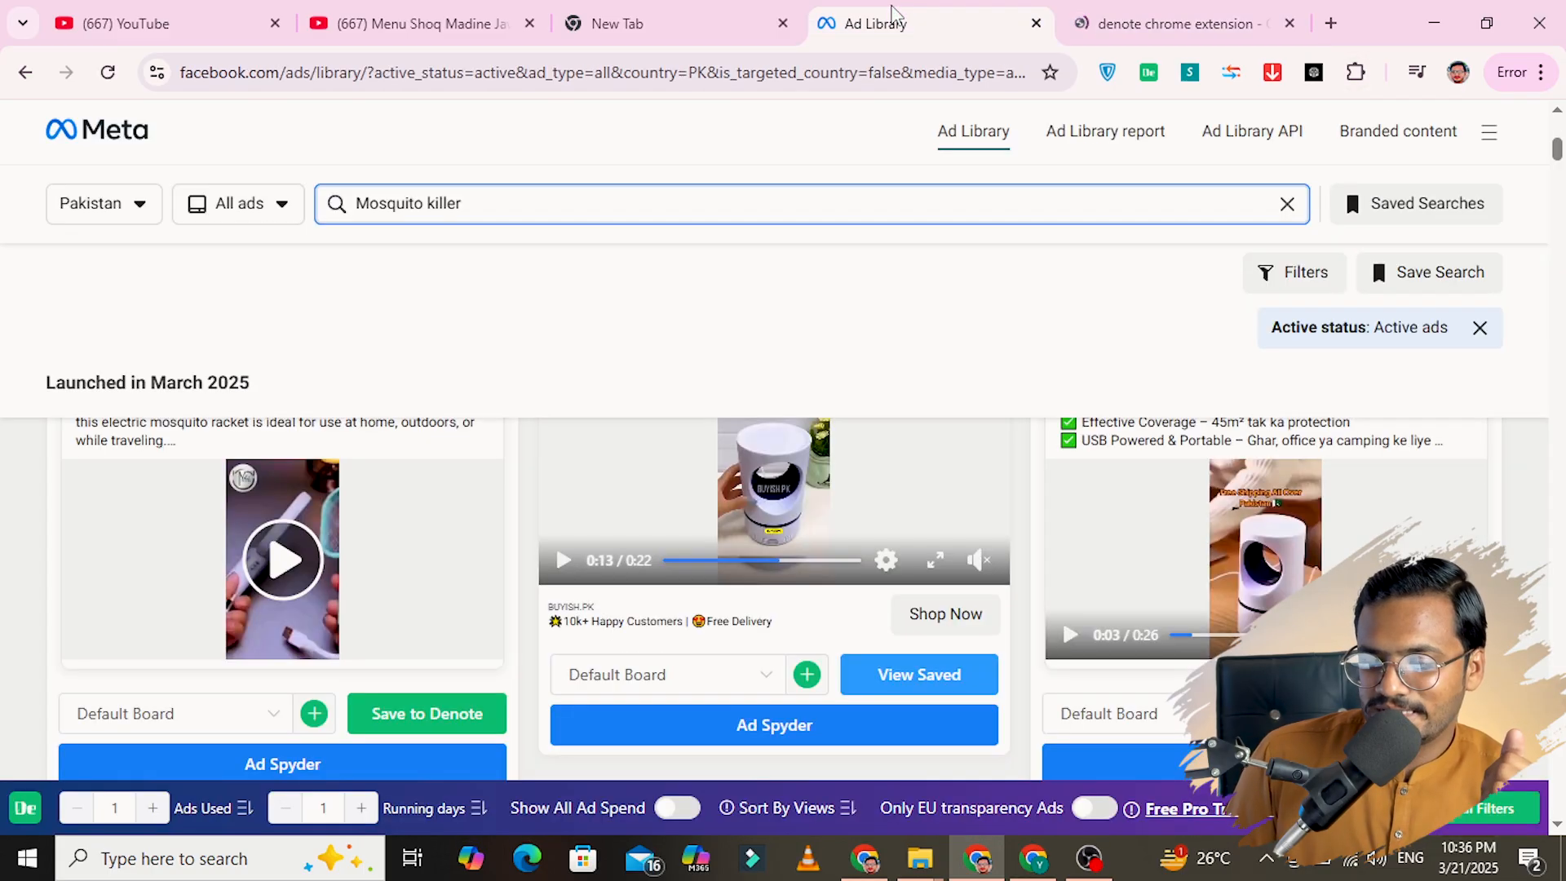
{"action": "left_click", "coordinate": [919, 675]}
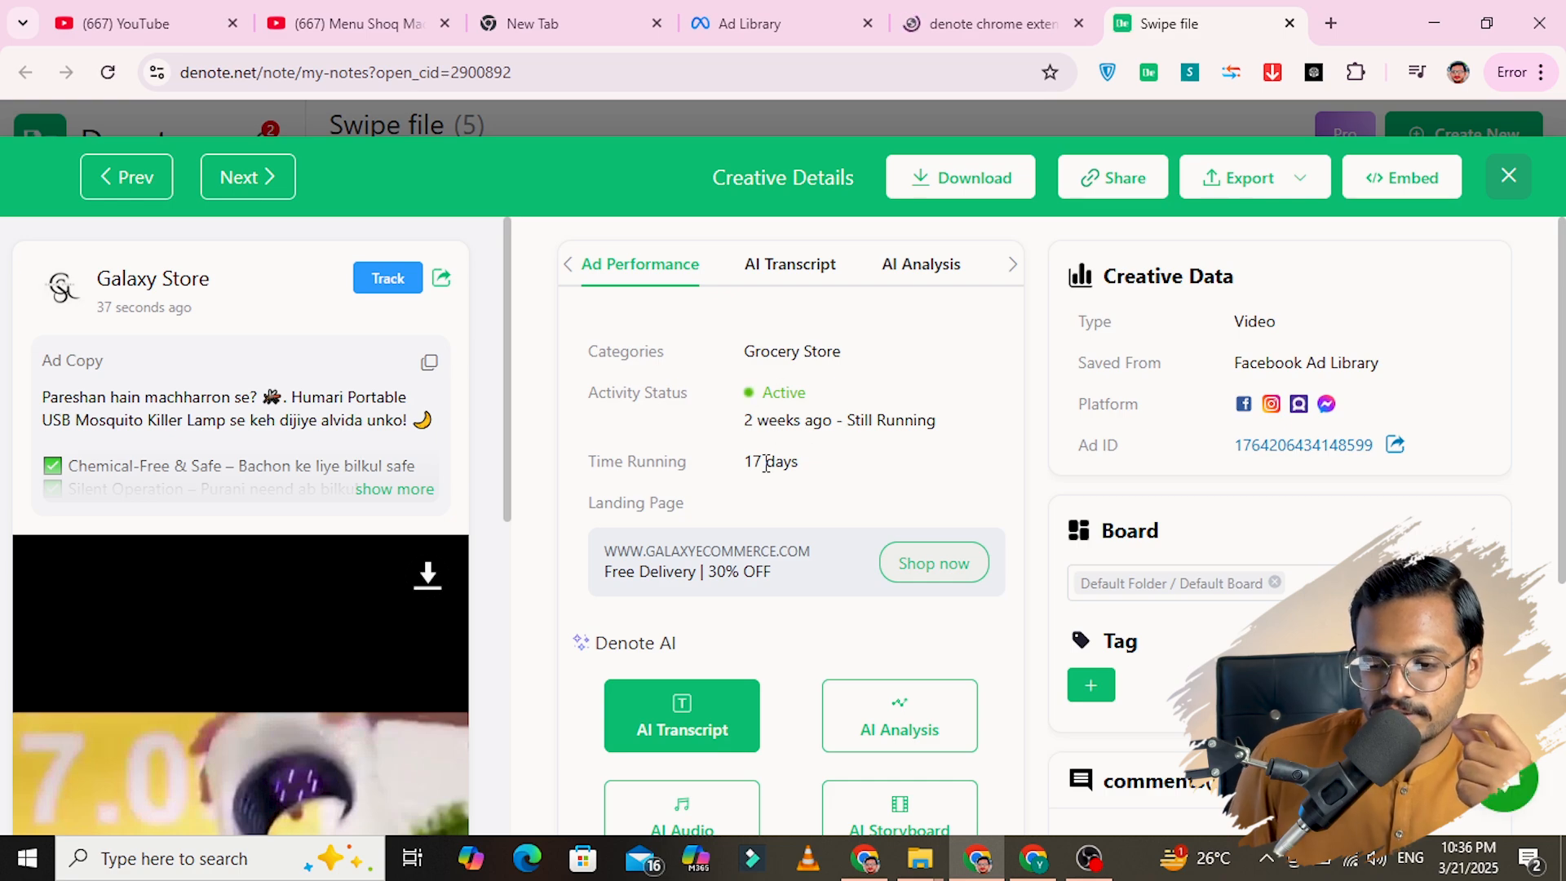
{"action": "scroll", "coordinate": [476, 526], "scroll_direction": "down", "scroll_amount": 4}
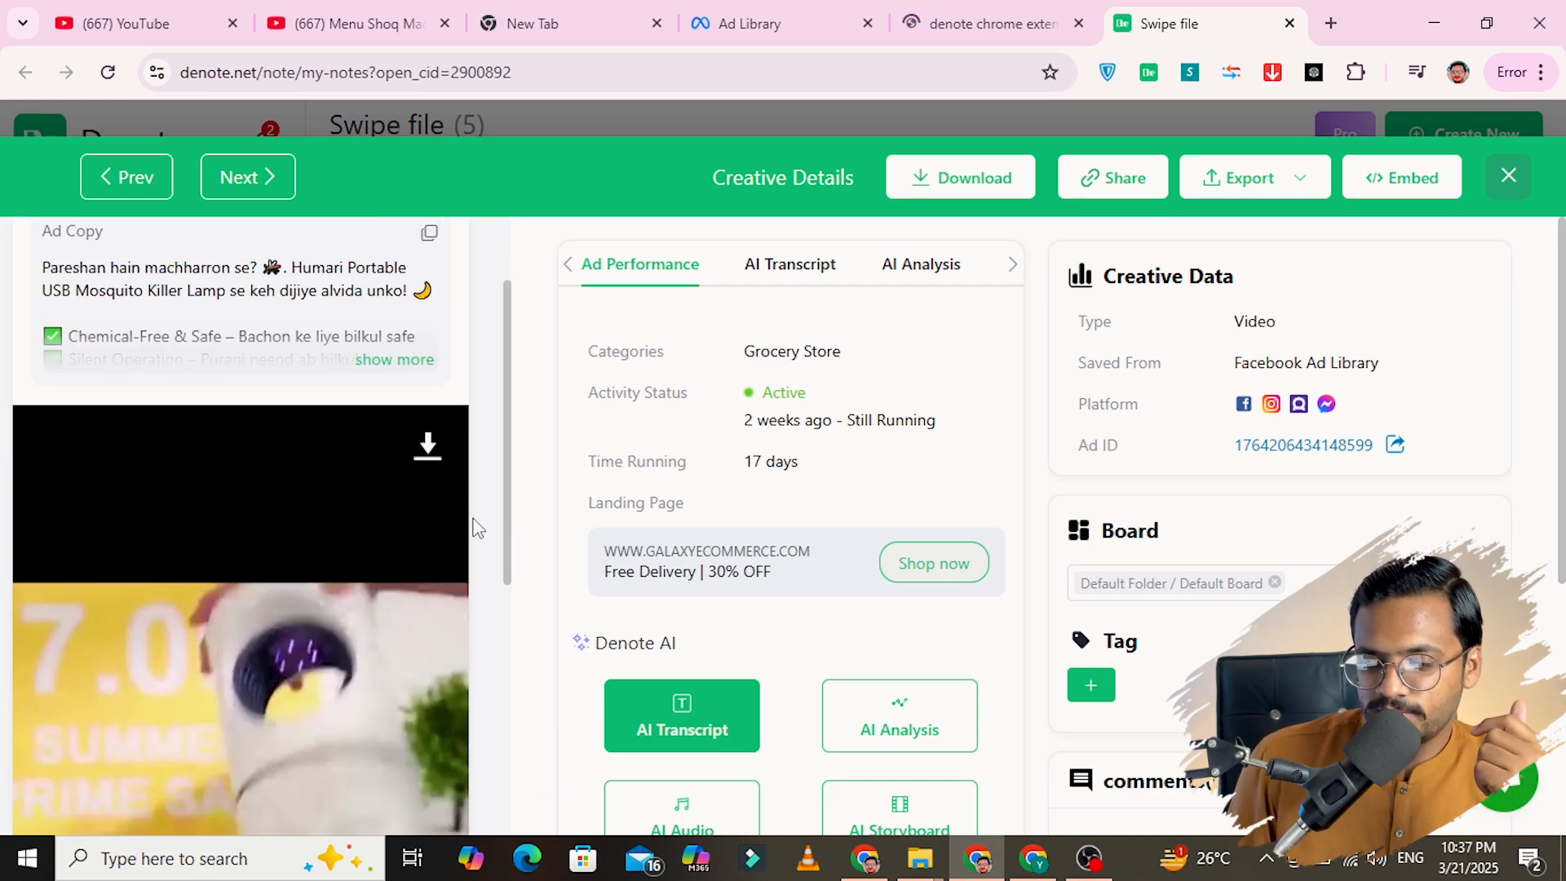
{"action": "scroll", "coordinate": [476, 526], "scroll_direction": "up", "scroll_amount": 2}
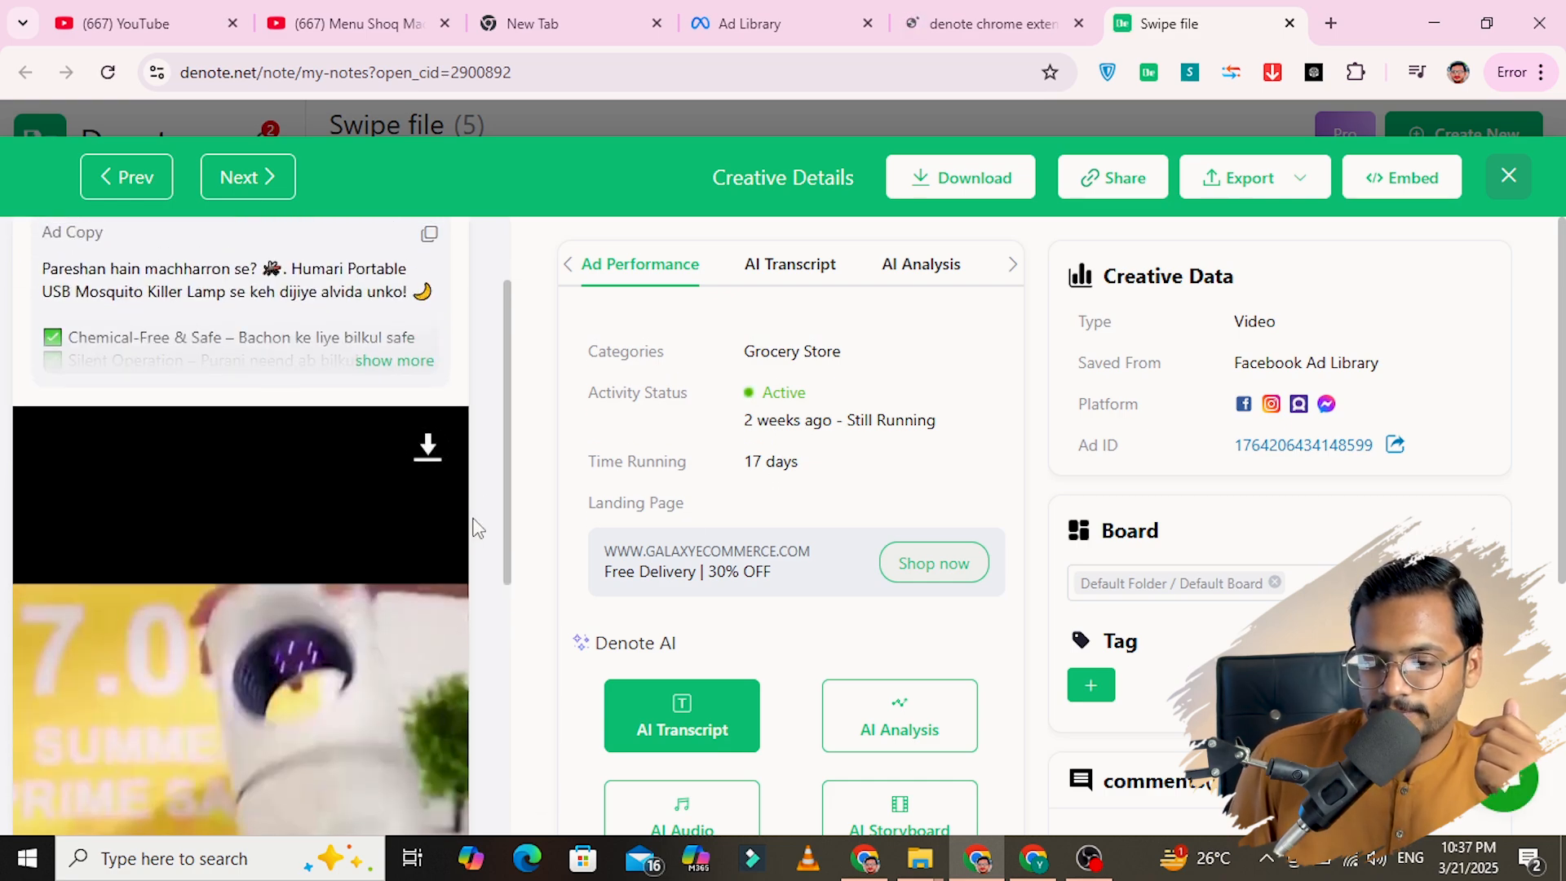
{"action": "left_click", "coordinate": [428, 451]}
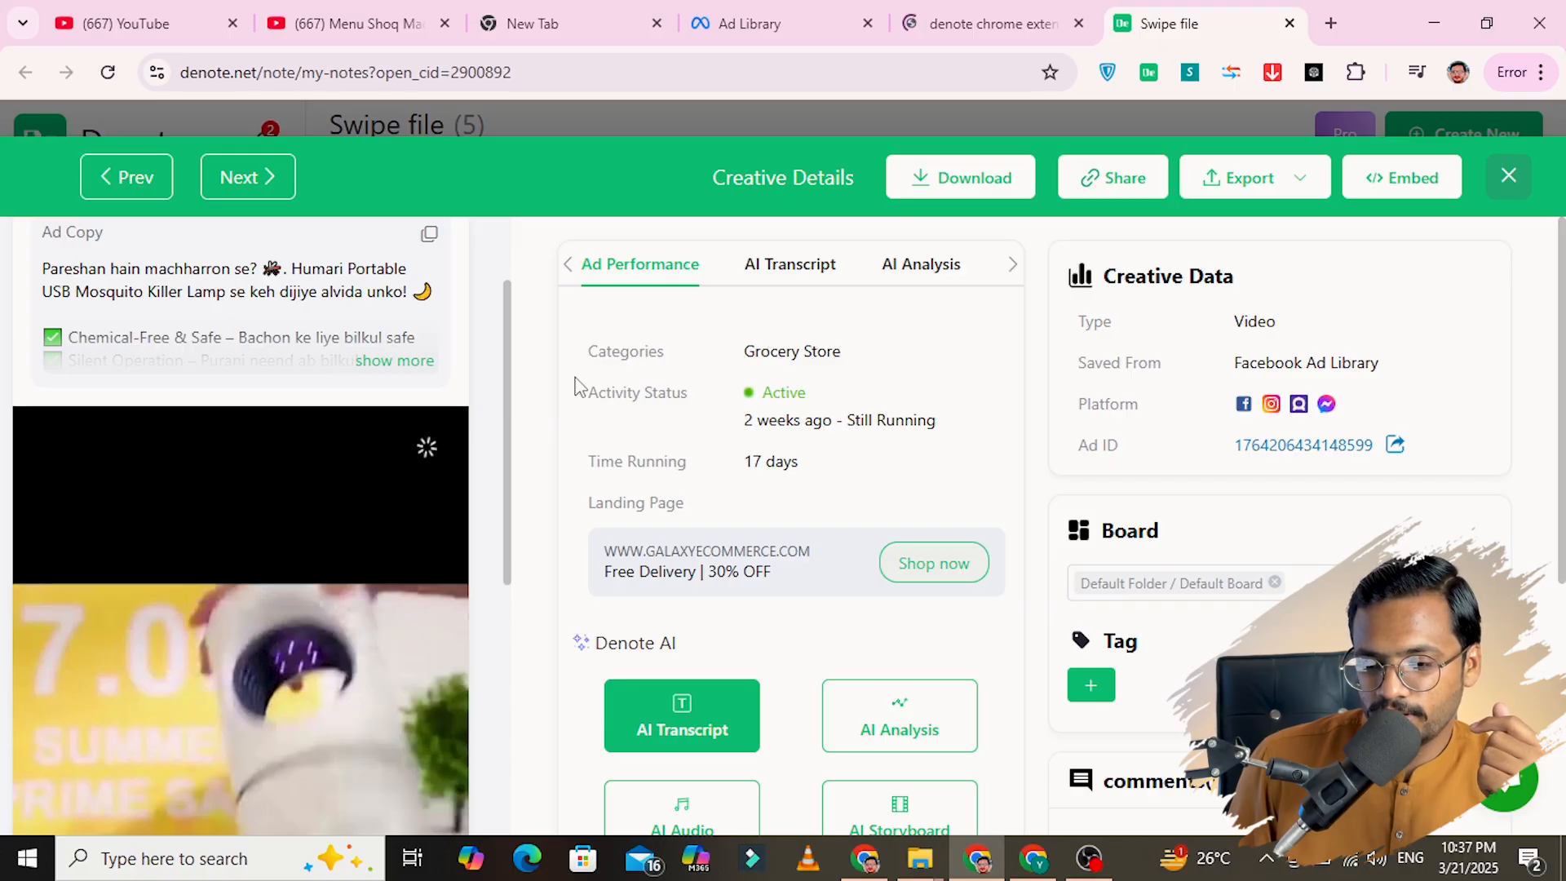
{"action": "left_click", "coordinate": [129, 176]}
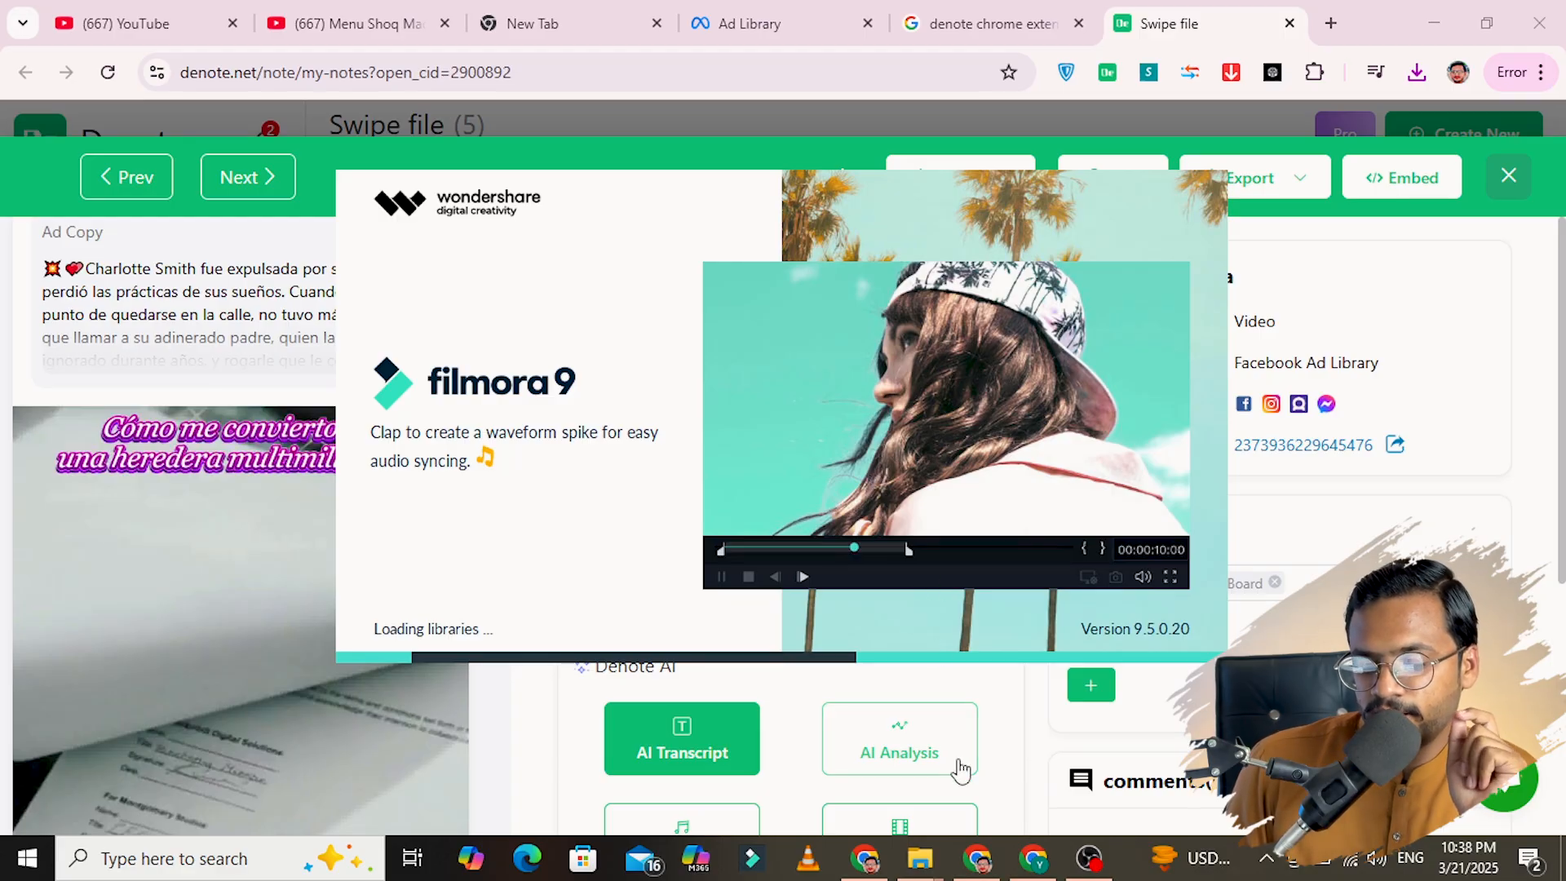
Step: Switch to the ChatGPT chat "Hi Help" and review the mosquito killer lamp voice-over request, the language choice and the script's opening
{"action": "left_click", "coordinate": [866, 858]}
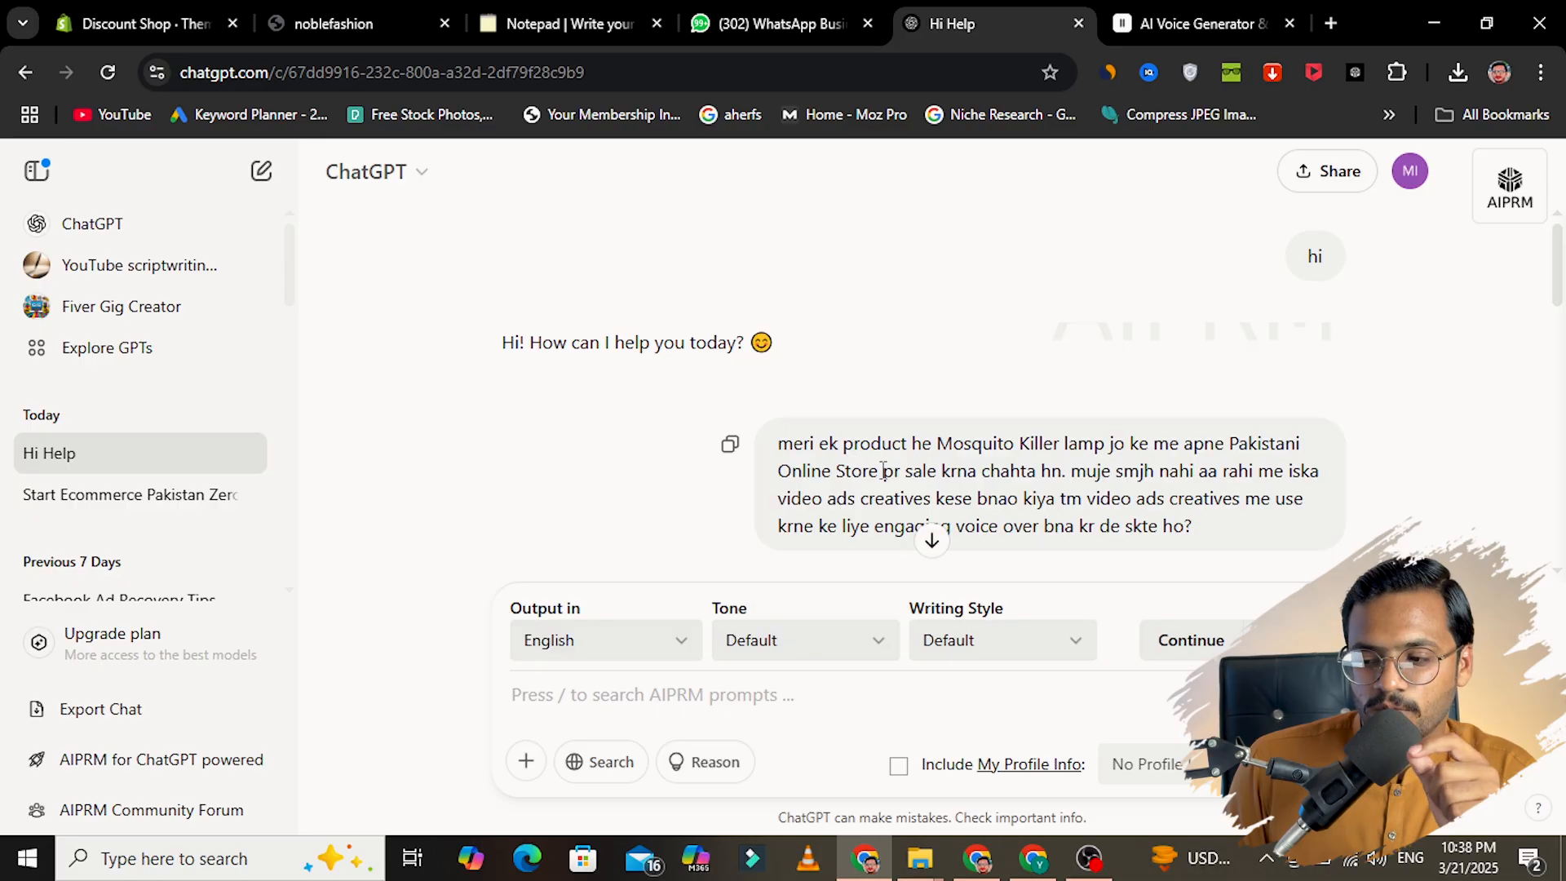
{"action": "scroll", "coordinate": [973, 473], "scroll_direction": "down", "scroll_amount": 1}
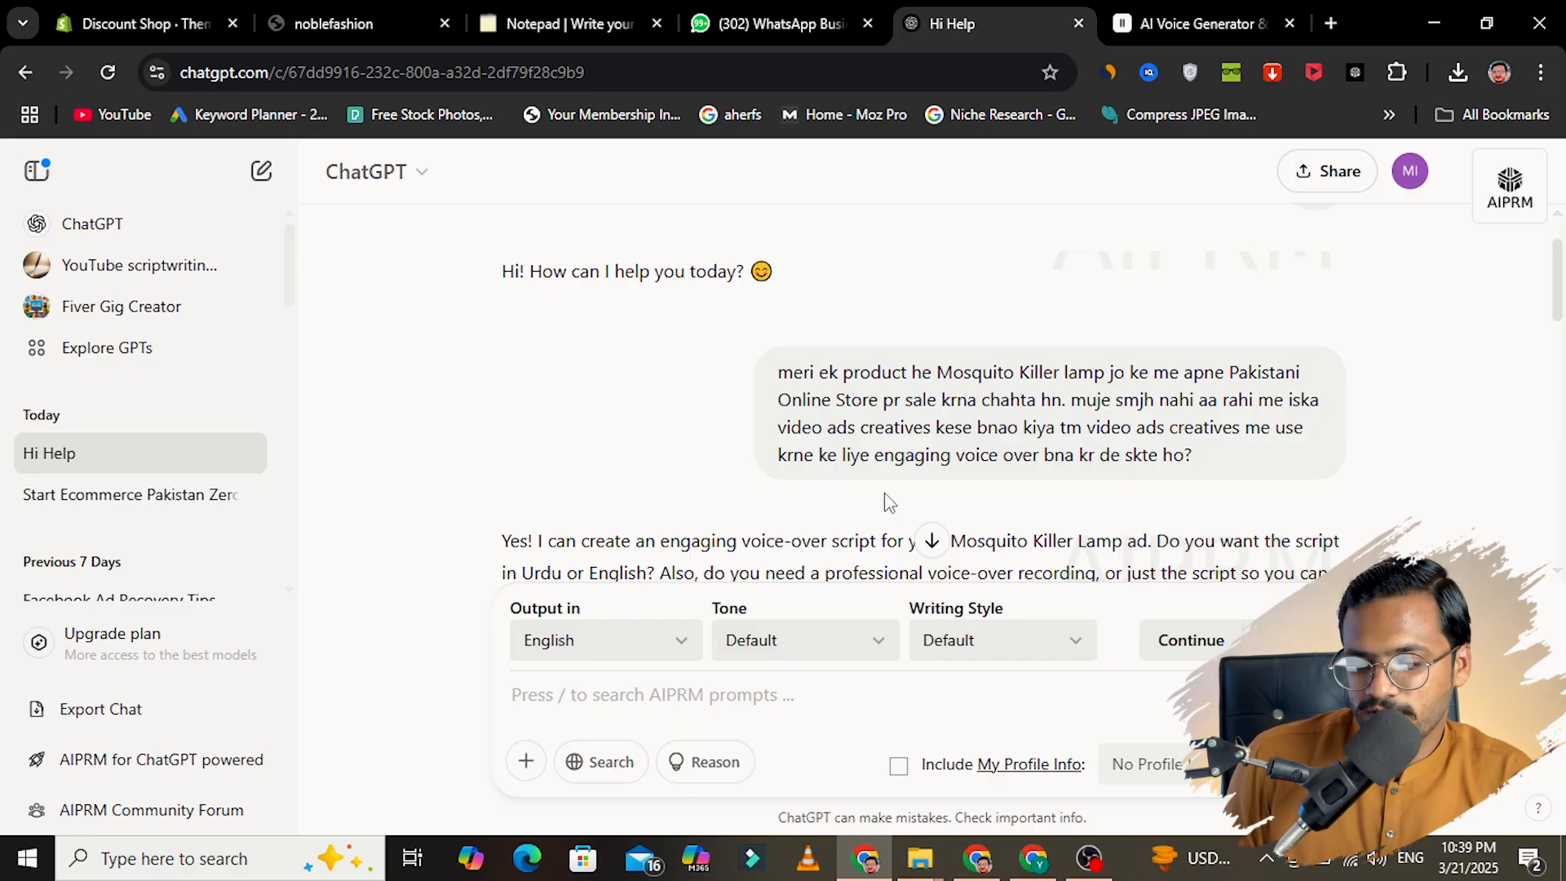
{"action": "scroll", "coordinate": [889, 498], "scroll_direction": "down", "scroll_amount": 3}
{"action": "scroll", "coordinate": [889, 503], "scroll_direction": "down", "scroll_amount": 3}
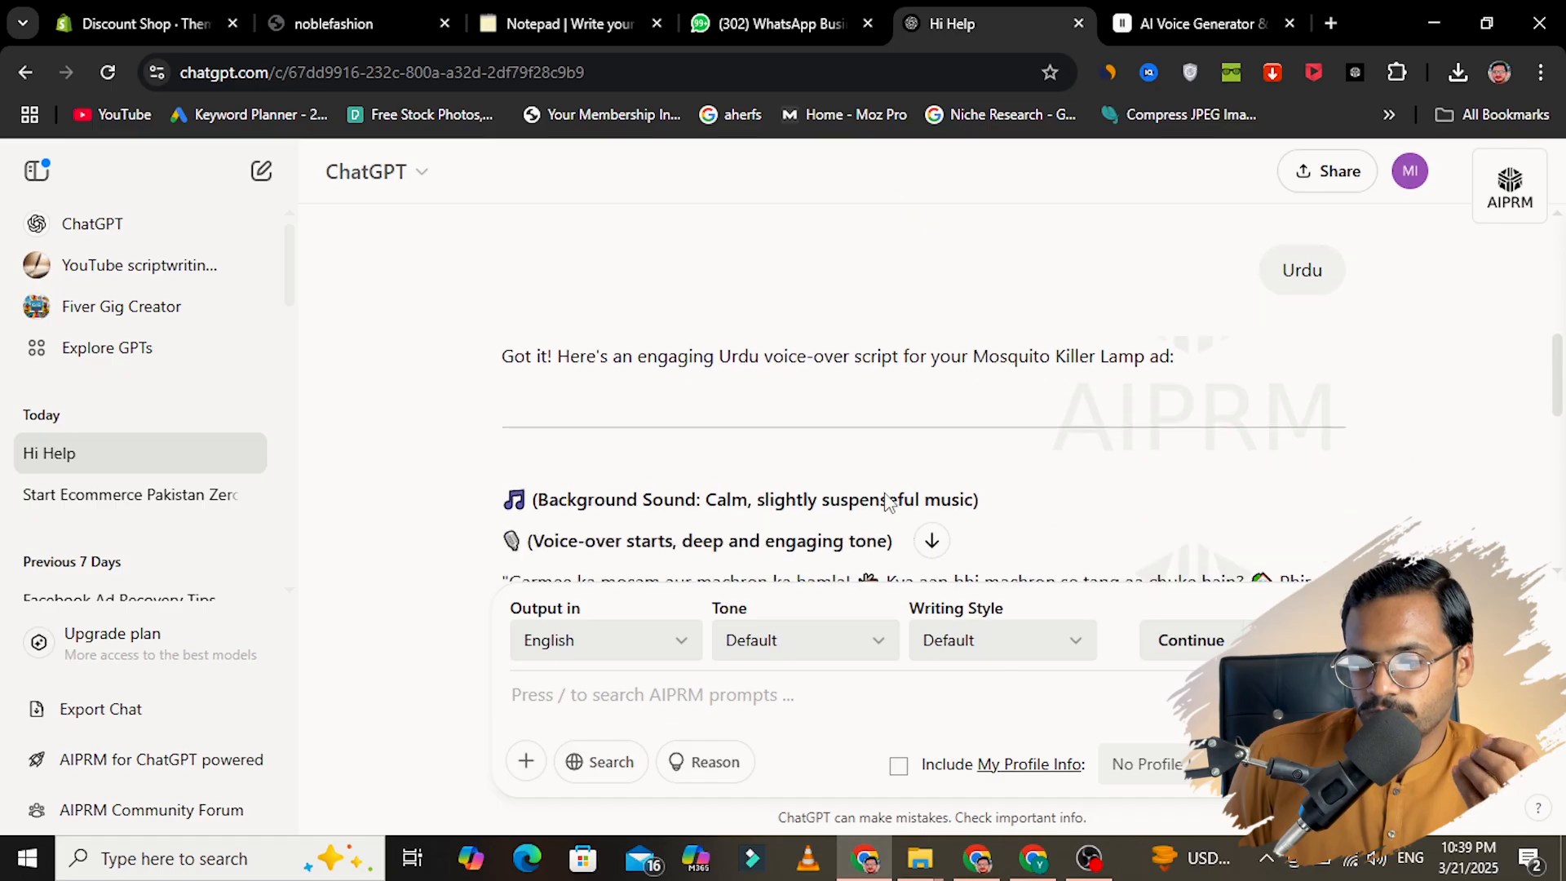
{"action": "scroll", "coordinate": [885, 496], "scroll_direction": "up", "scroll_amount": 3}
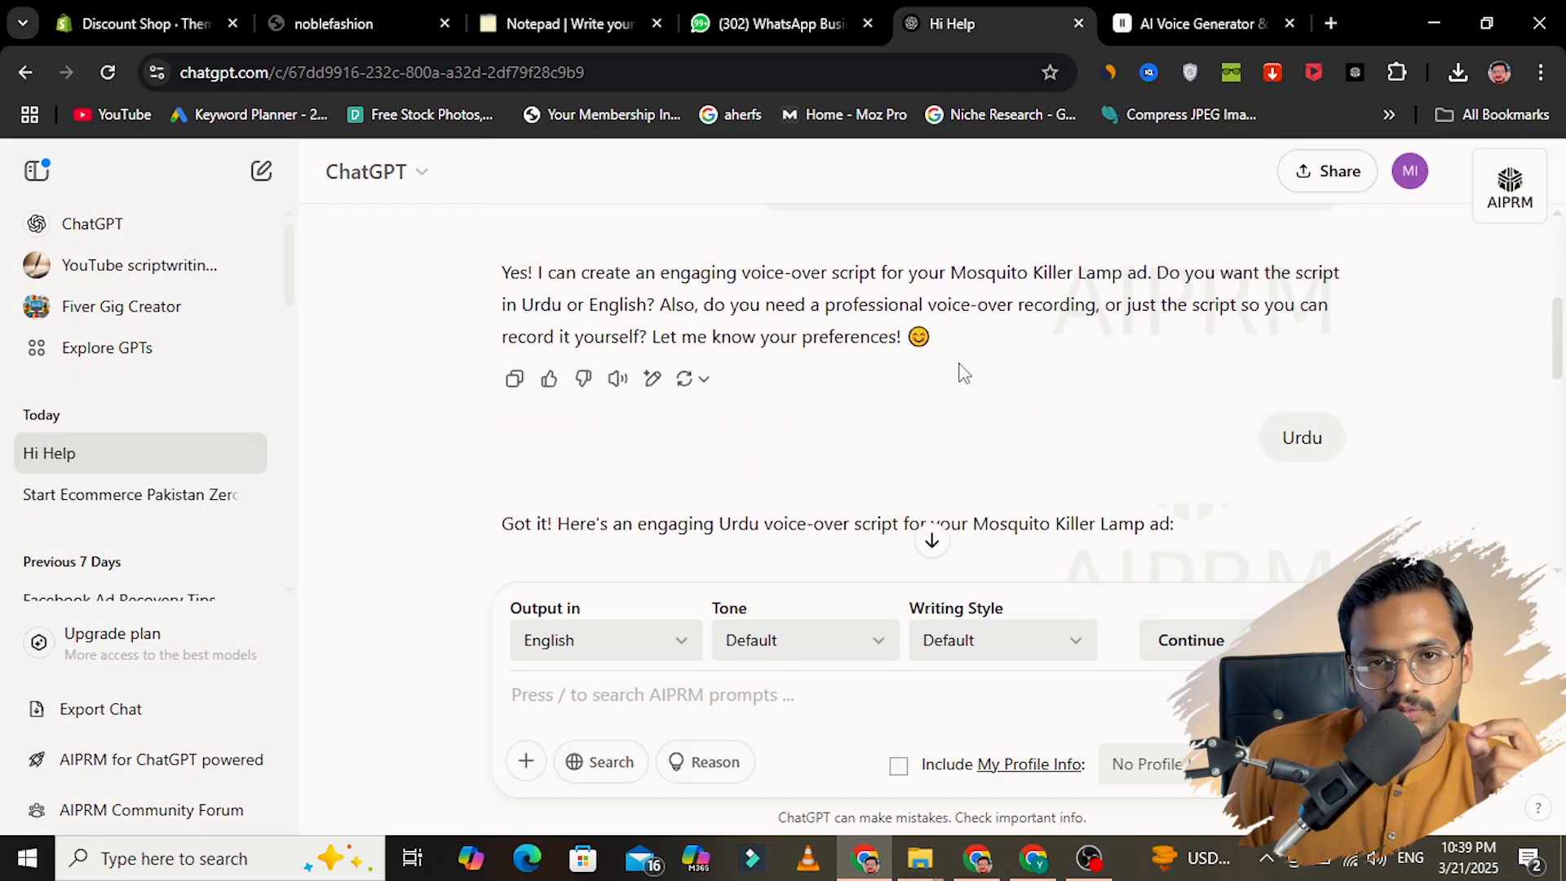
{"action": "scroll", "coordinate": [1015, 434], "scroll_direction": "down", "scroll_amount": 2}
{"action": "scroll", "coordinate": [1015, 435], "scroll_direction": "down", "scroll_amount": 3}
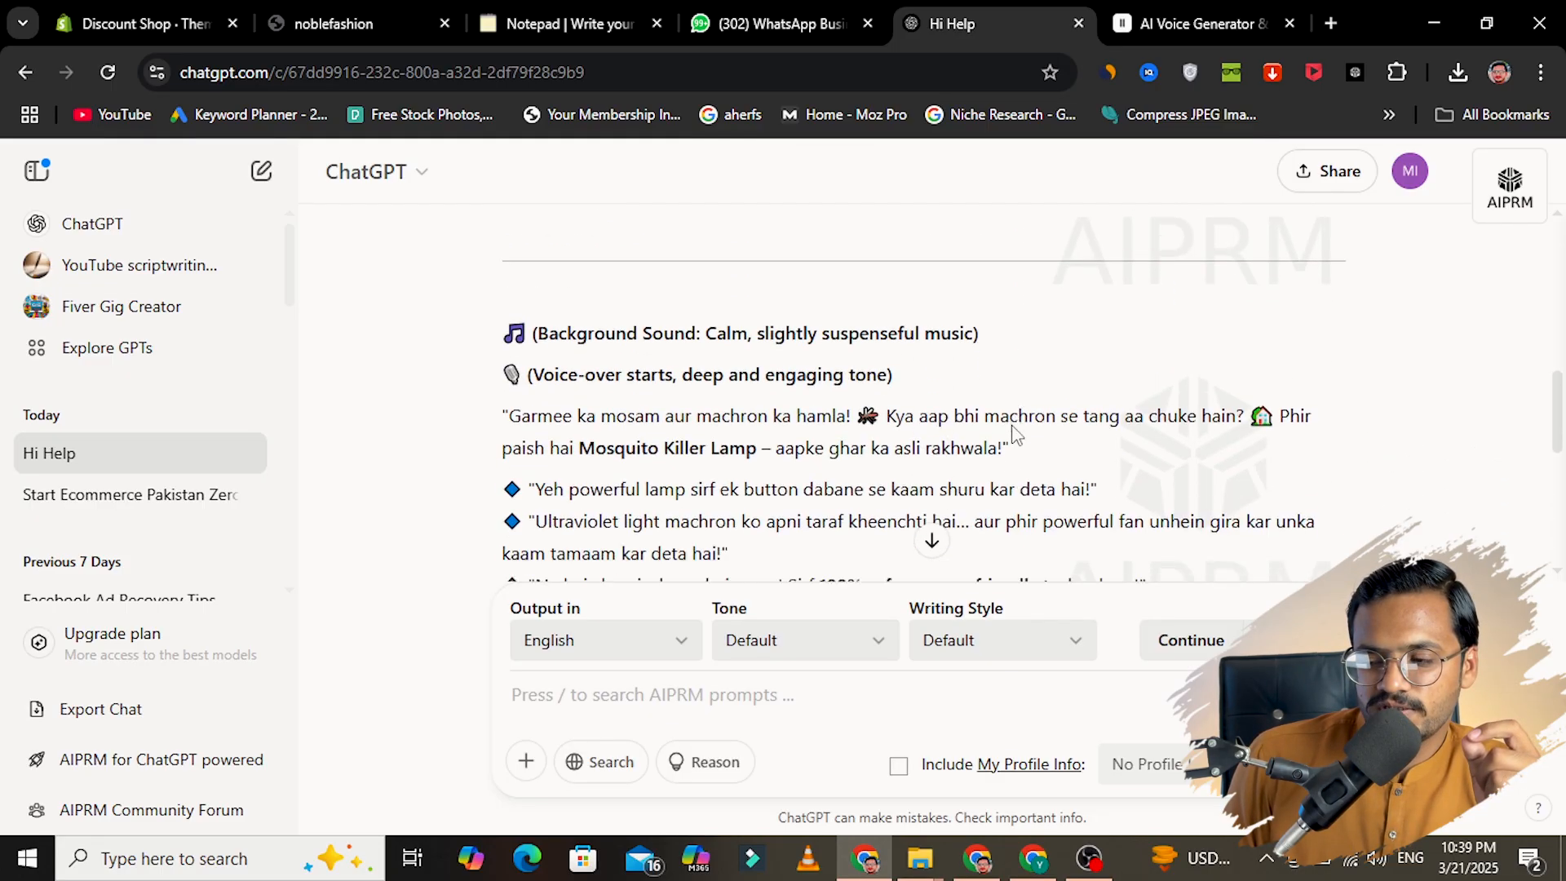
{"action": "scroll", "coordinate": [1013, 428], "scroll_direction": "up", "scroll_amount": 8}
{"action": "scroll", "coordinate": [1014, 423], "scroll_direction": "down", "scroll_amount": 6}
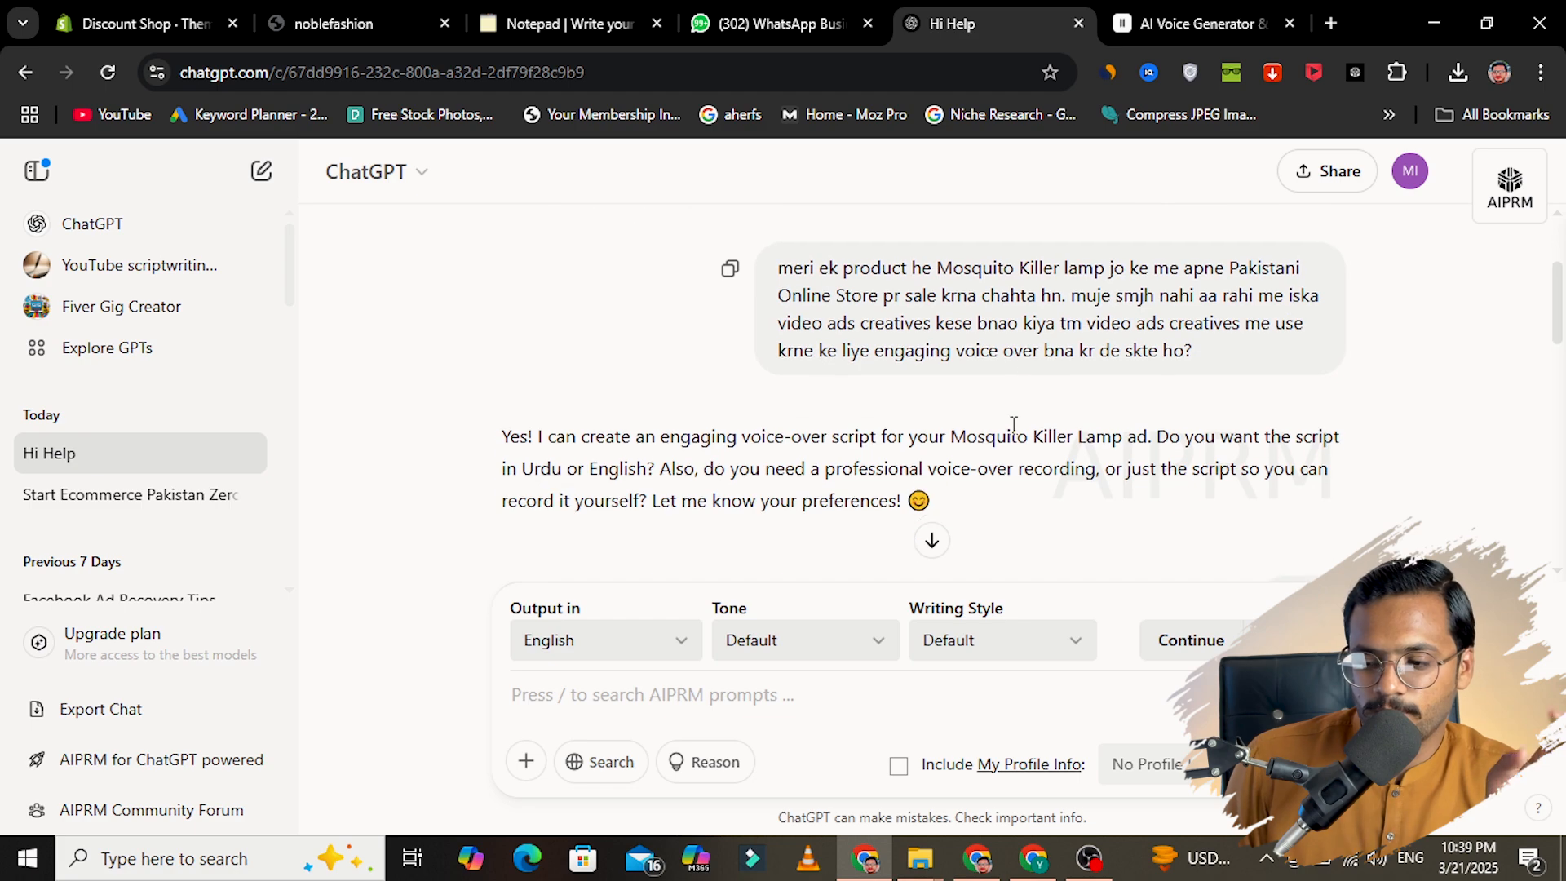
Step: Read the Urdu voice-over script through to its closing order line, and switch to Text to Speech in ElevenLabs
{"action": "scroll", "coordinate": [1014, 425], "scroll_direction": "down", "scroll_amount": 2}
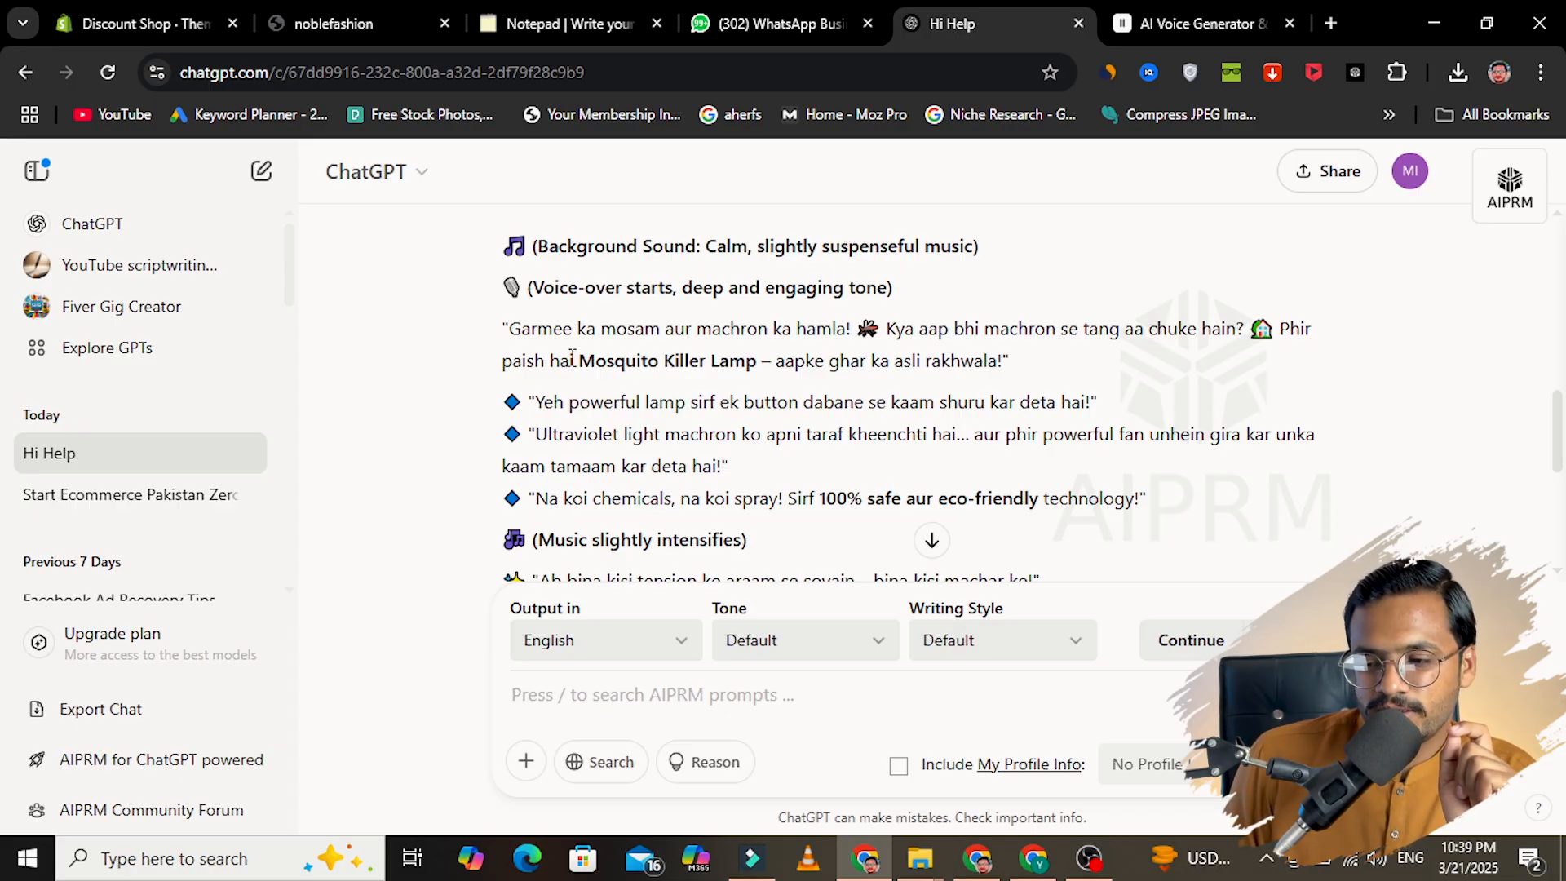
{"action": "scroll", "coordinate": [580, 358], "scroll_direction": "down", "scroll_amount": 1}
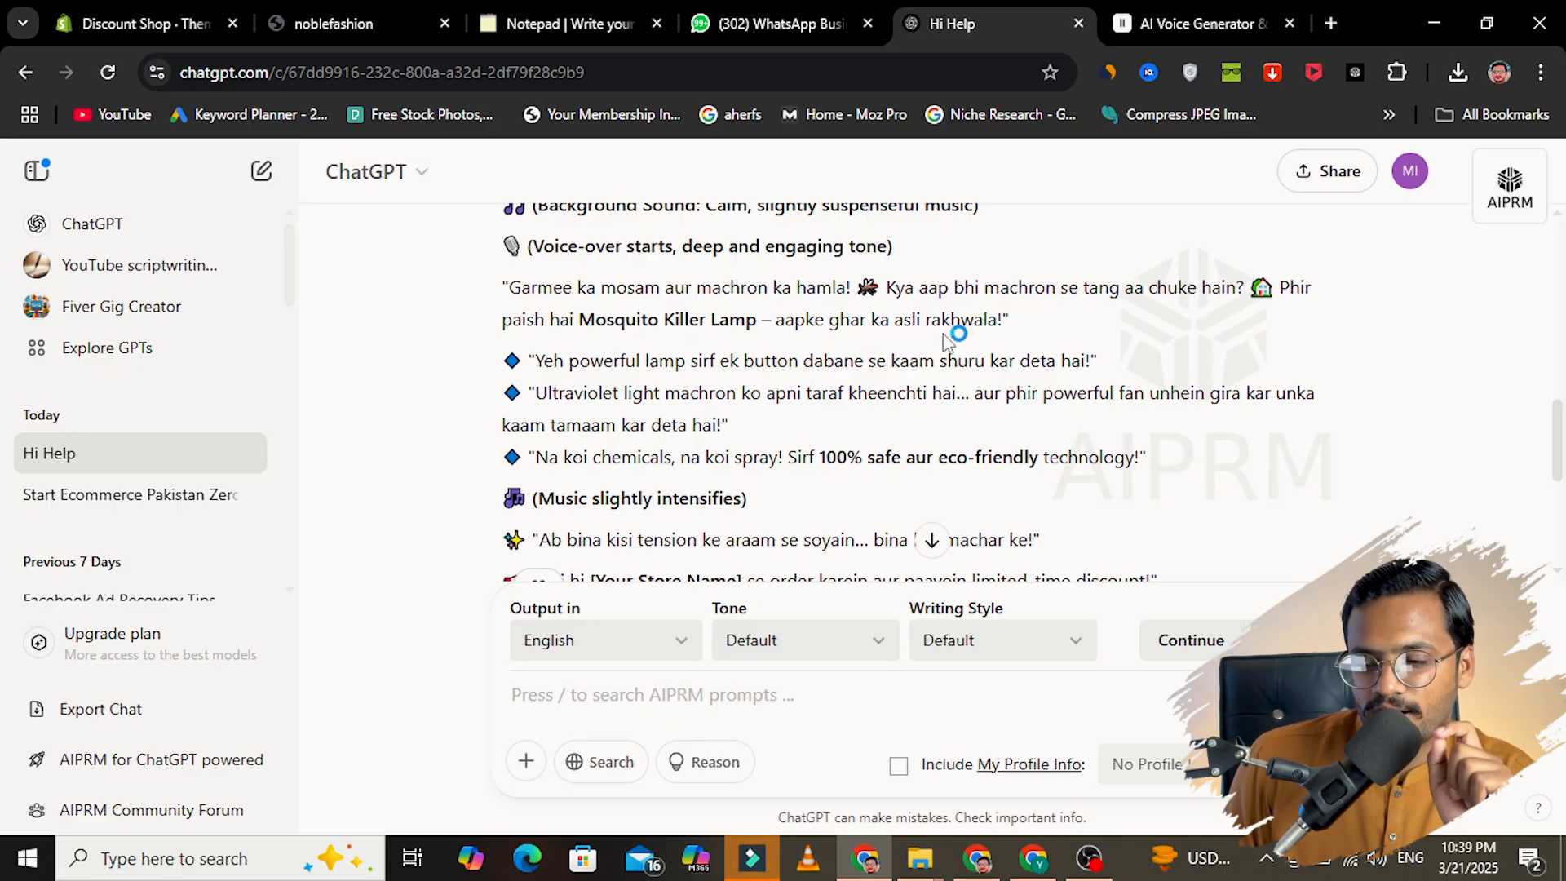
{"action": "scroll", "coordinate": [949, 397], "scroll_direction": "down", "scroll_amount": 2}
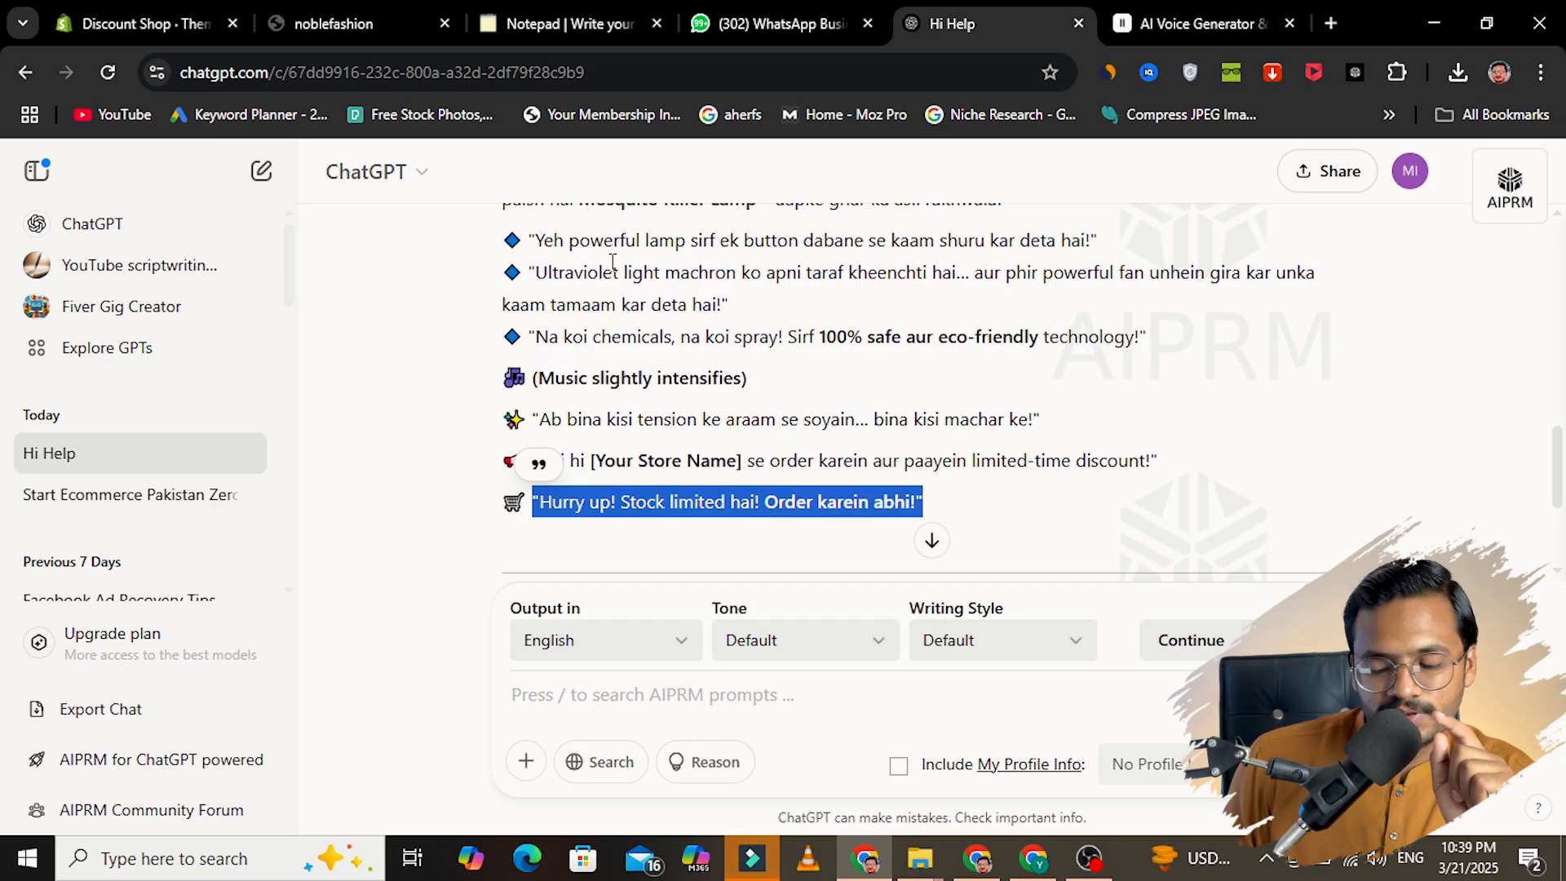
{"action": "left_click", "coordinate": [562, 265]}
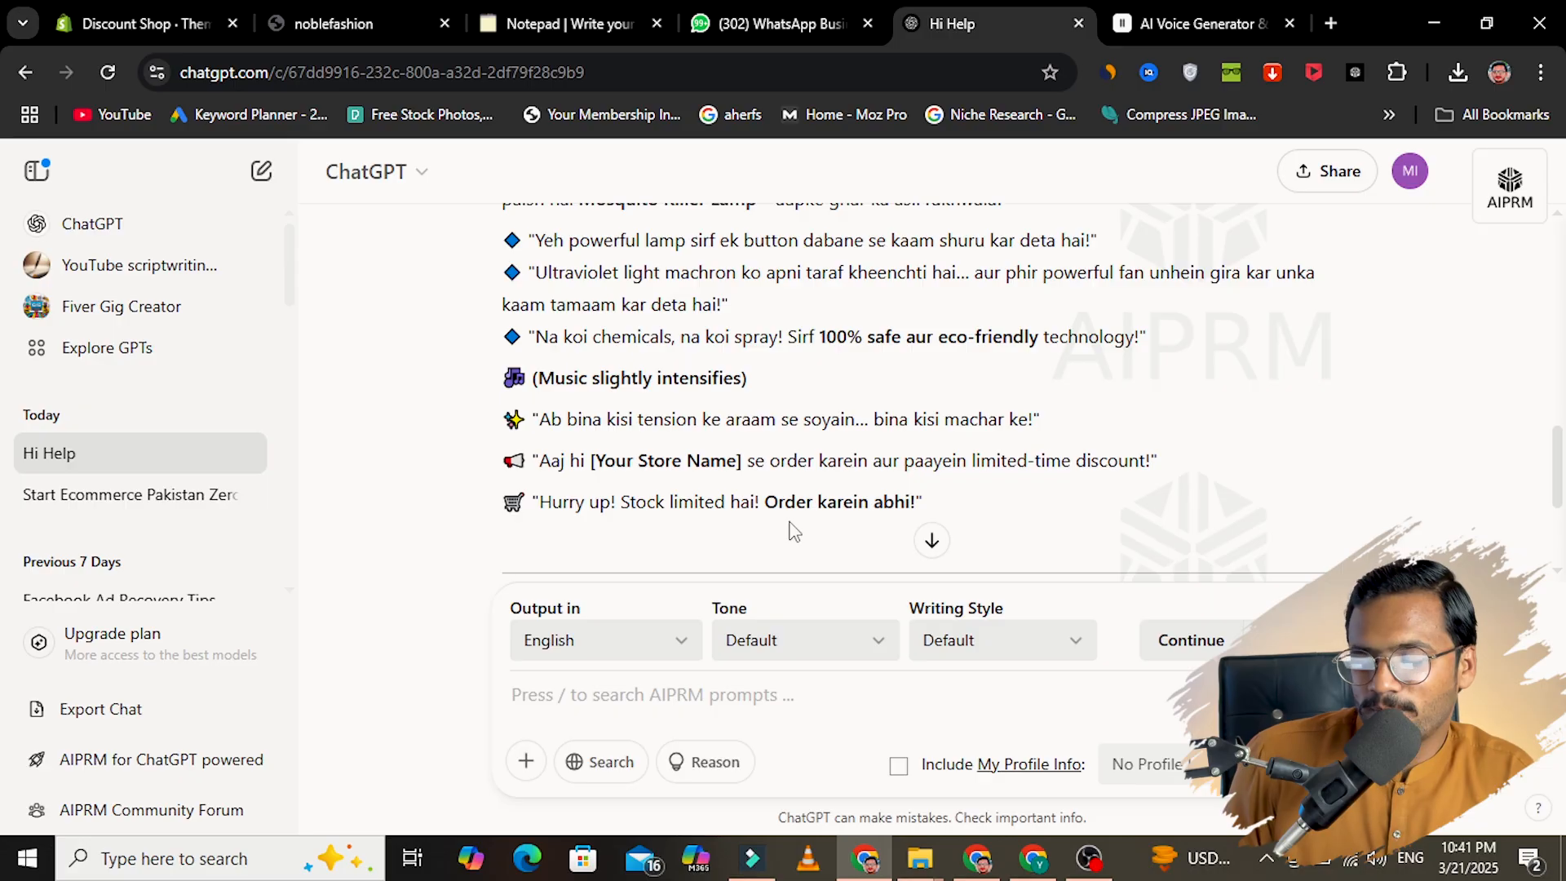
{"action": "left_click", "coordinate": [1228, 19]}
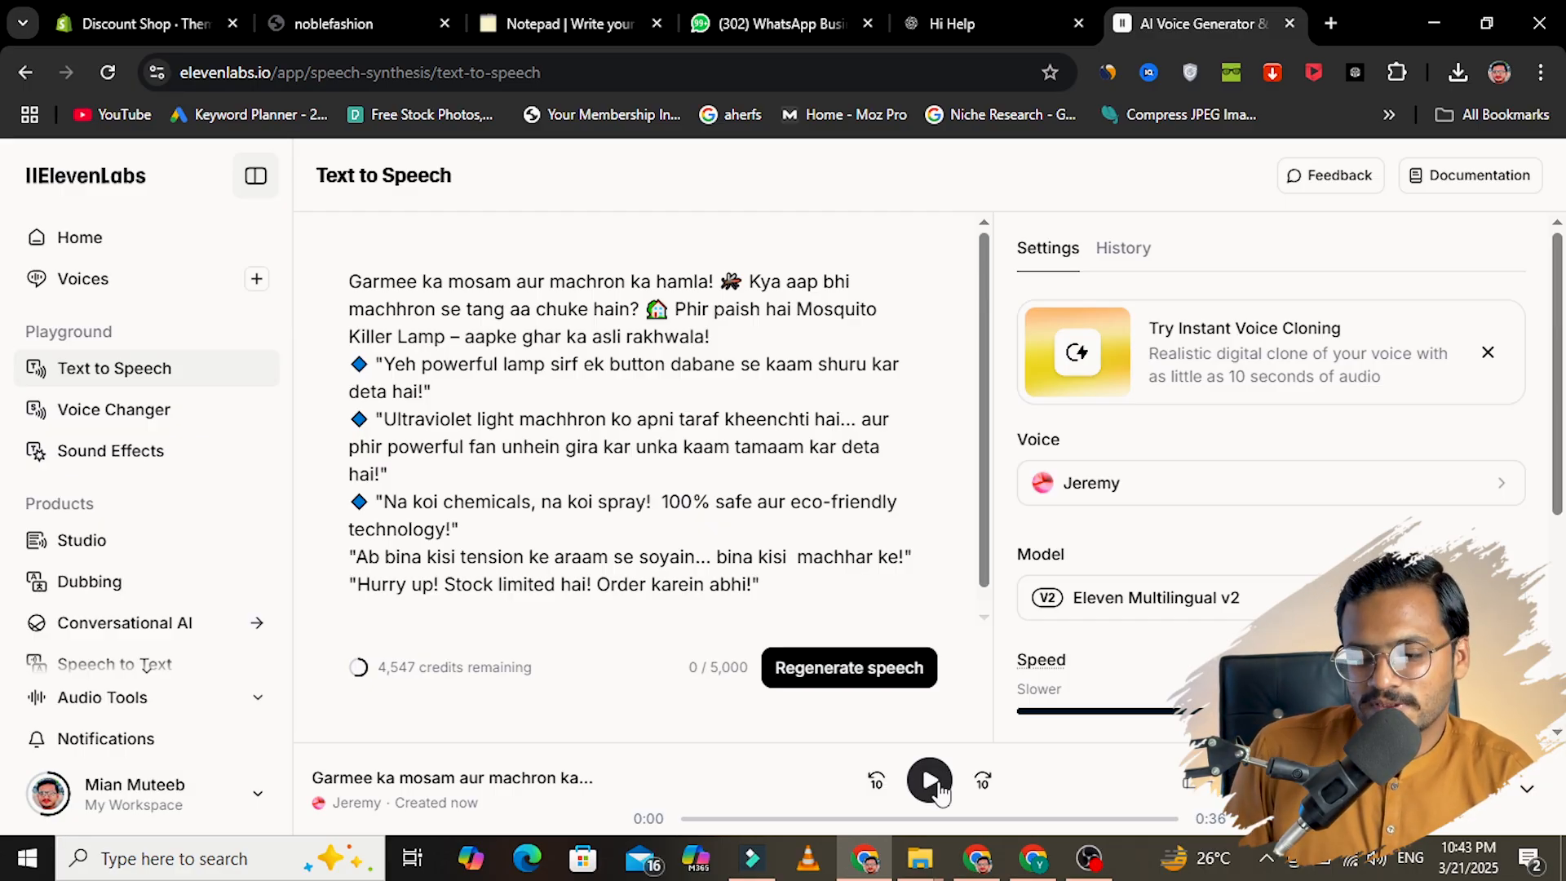
Step: Switch to Filmora9 and import HMA Super Mart.mp4, Galaxy Store.mp4 and the ElevenLabs voice-over MP3 from the Downloads folder
{"action": "left_click", "coordinate": [751, 856]}
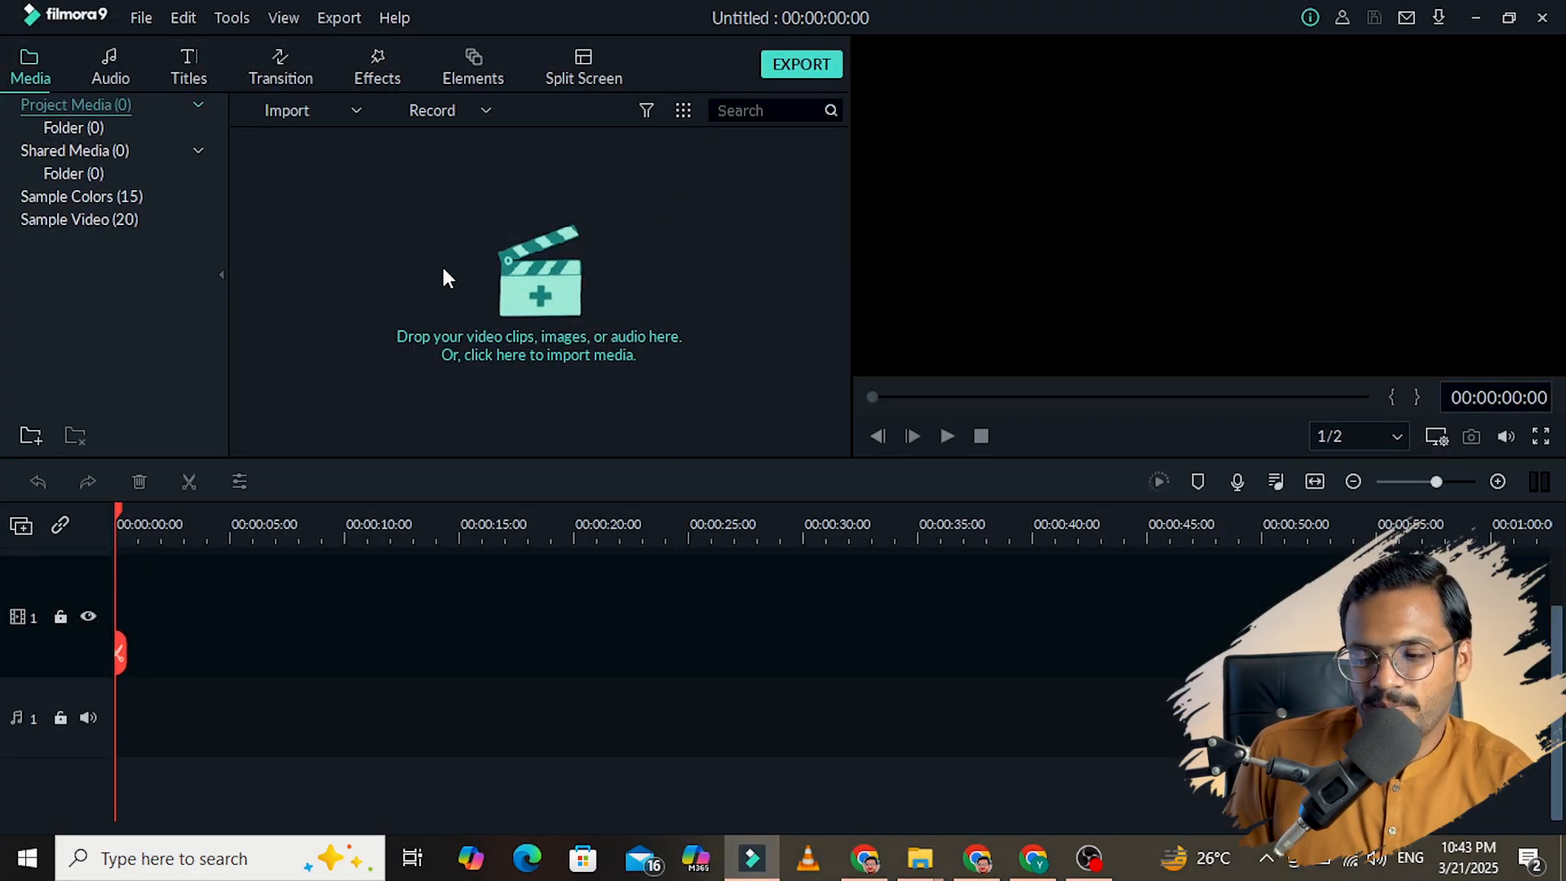
{"action": "key", "text": "ctrl+i"}
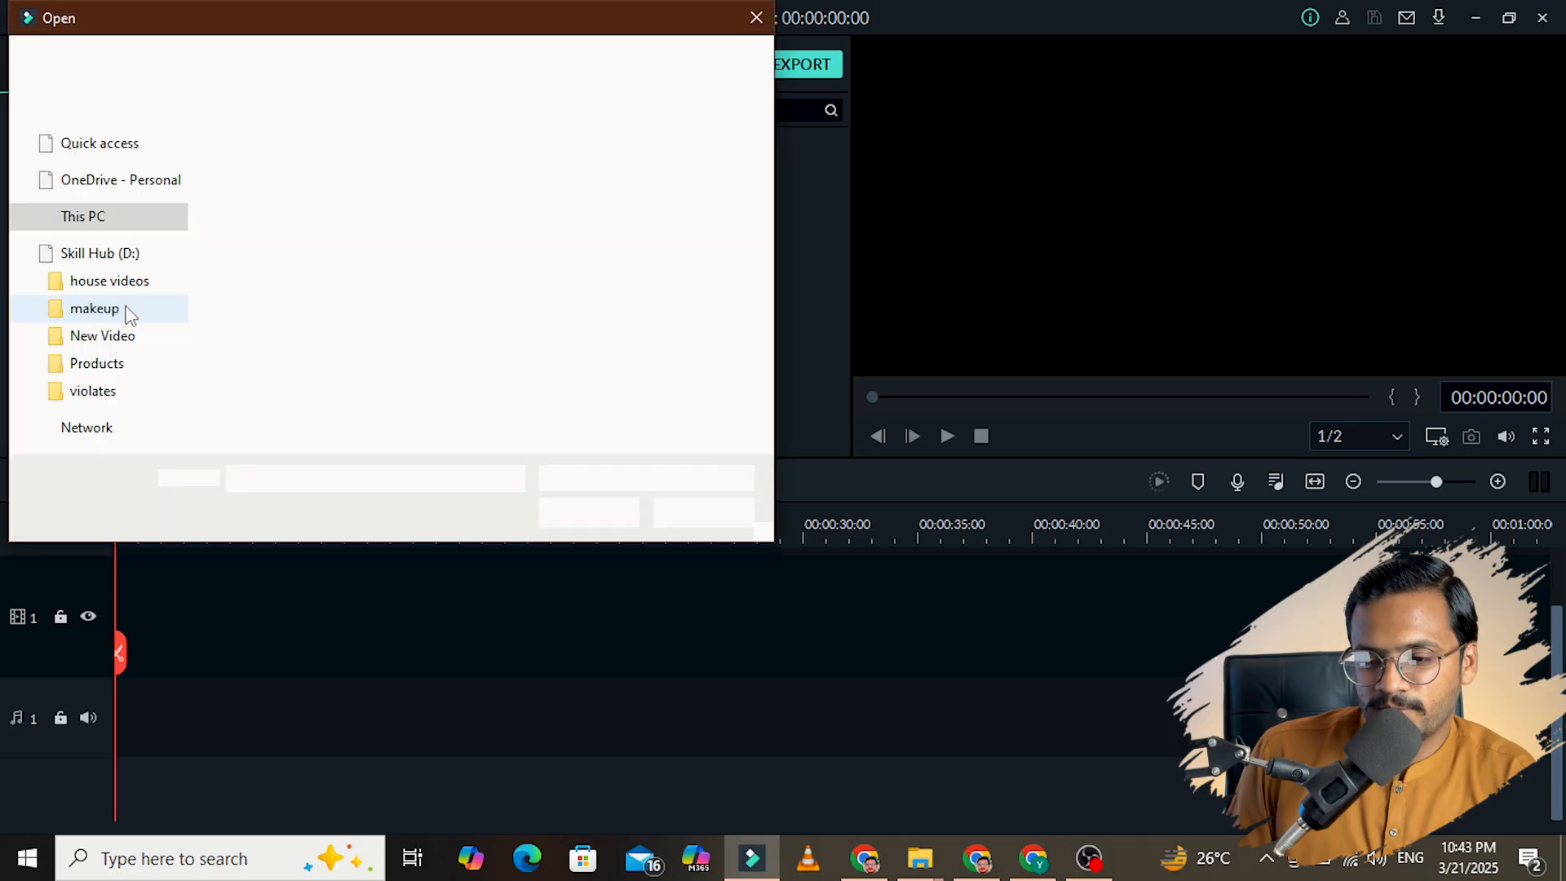
{"action": "left_click", "coordinate": [104, 244]}
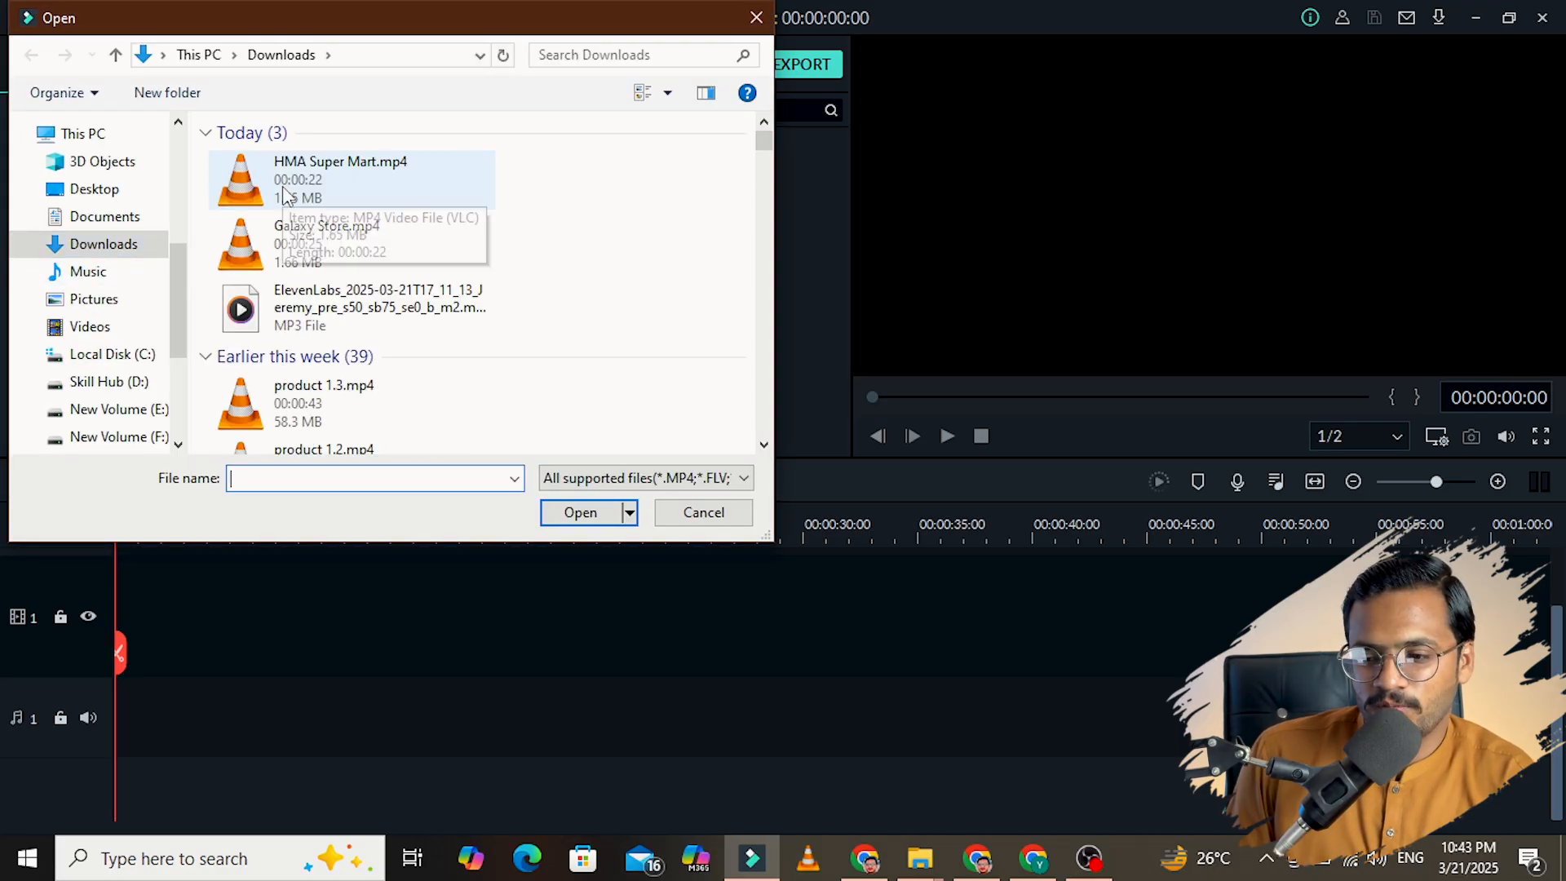
{"action": "left_click", "coordinate": [343, 193]}
{"action": "left_click", "coordinate": [335, 254], "text": "ctrl"}
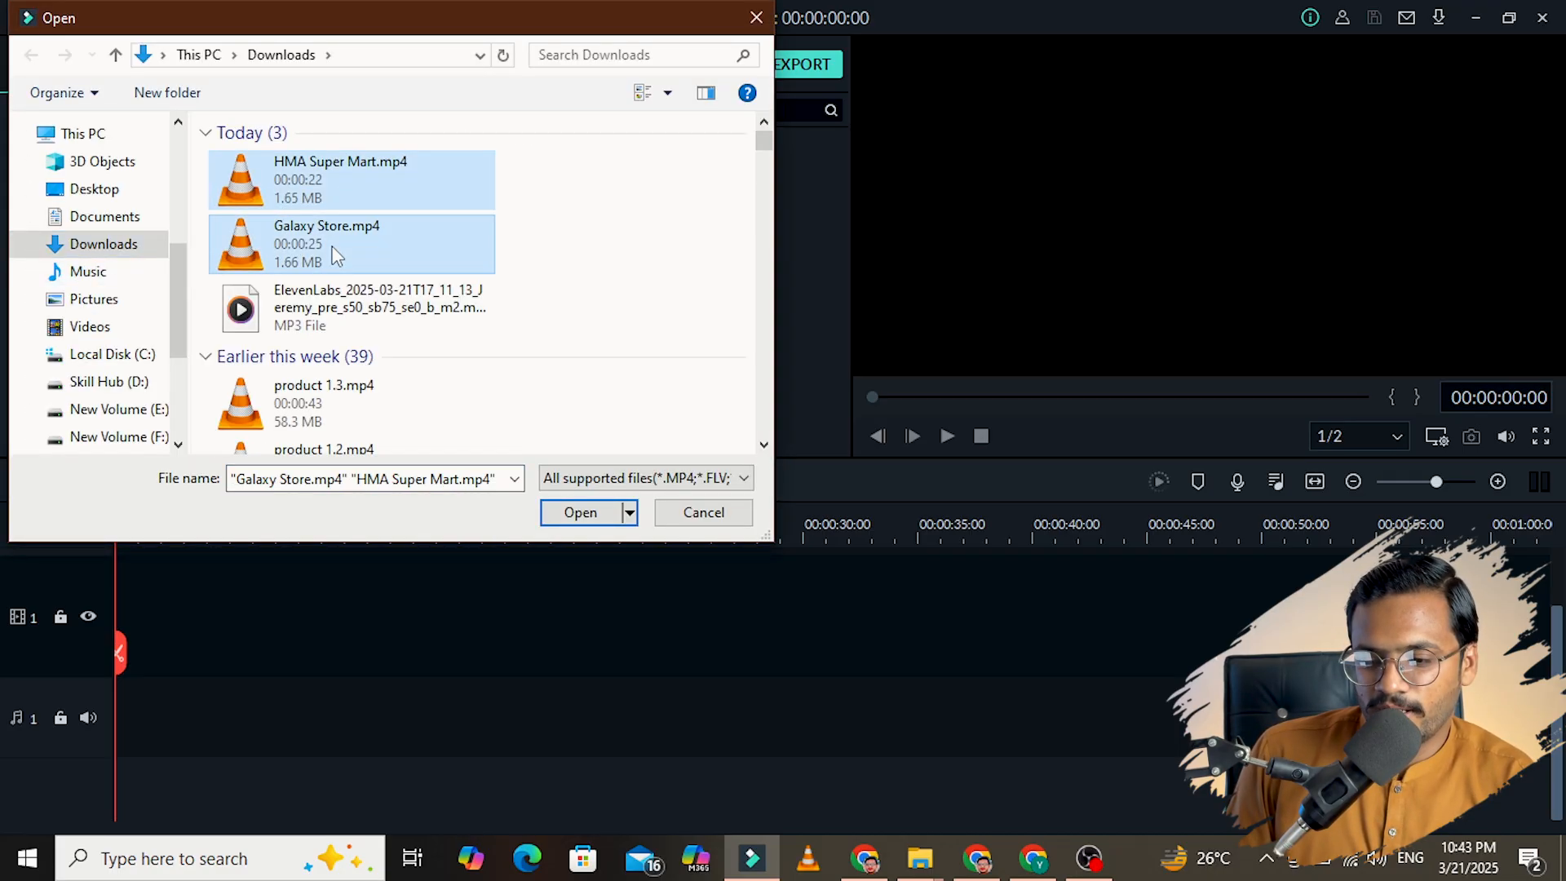
{"action": "left_click", "coordinate": [336, 310], "text": "ctrl"}
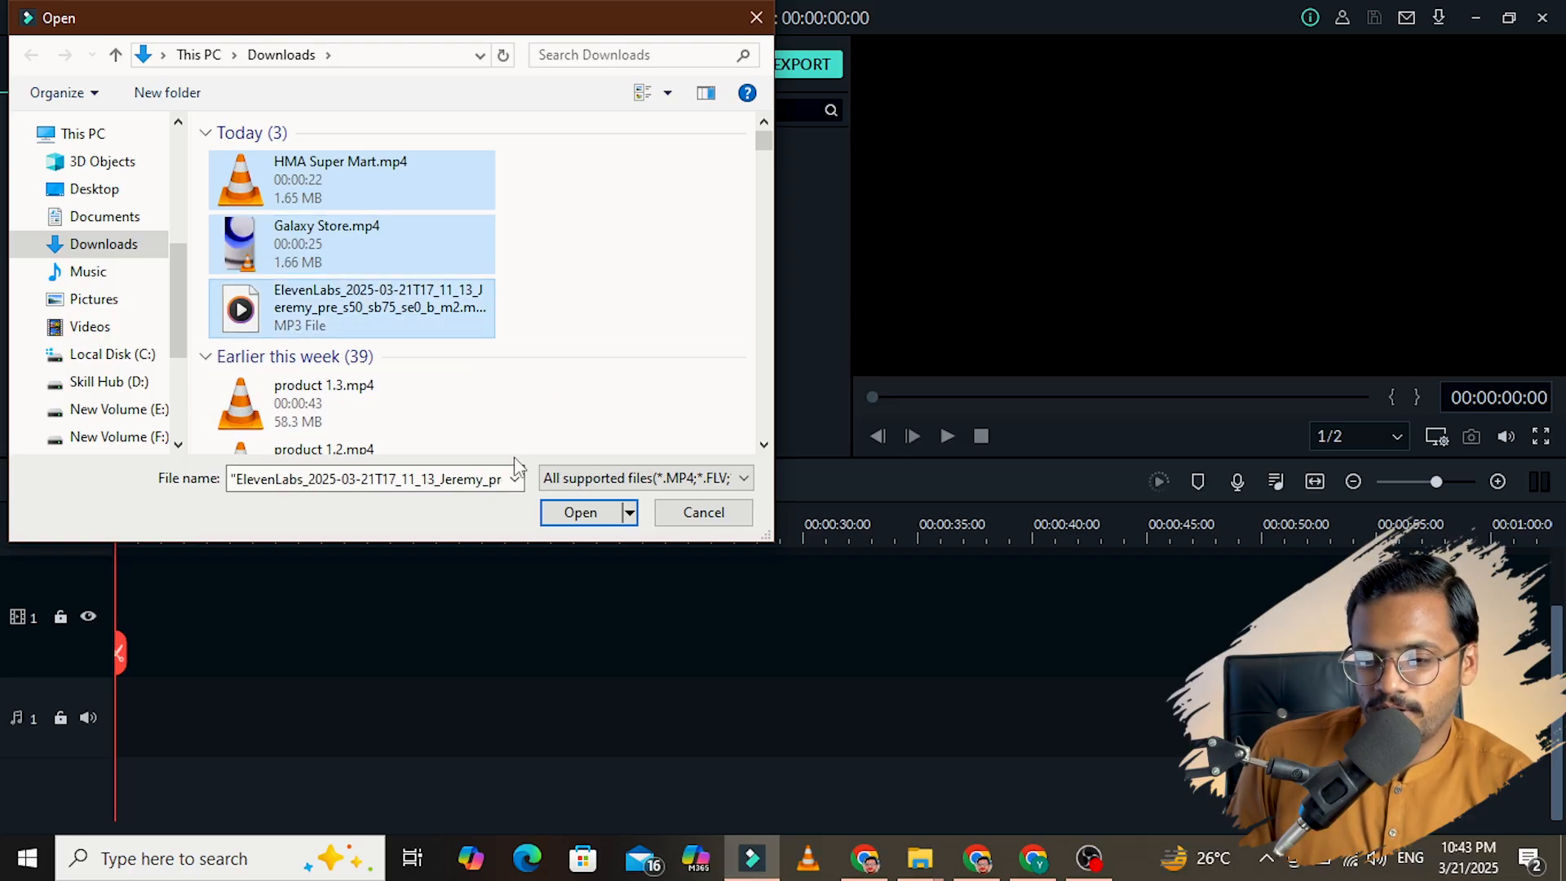
{"action": "left_click", "coordinate": [582, 511]}
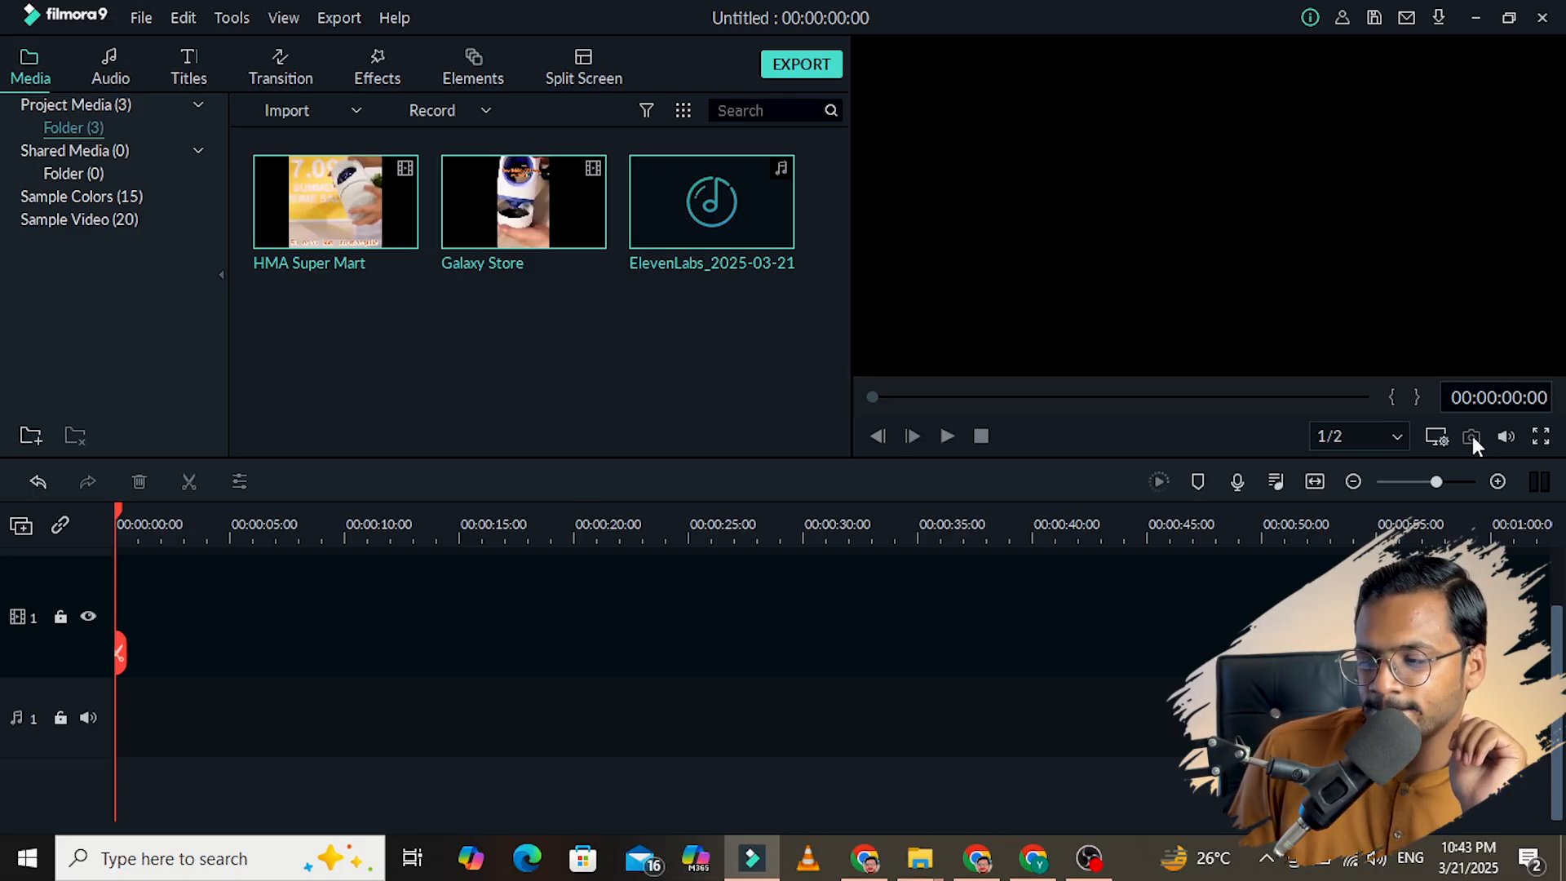
Step: Set the project's aspect ratio to 9:16 (Portrait) in the project settings
{"action": "left_click", "coordinate": [1433, 434]}
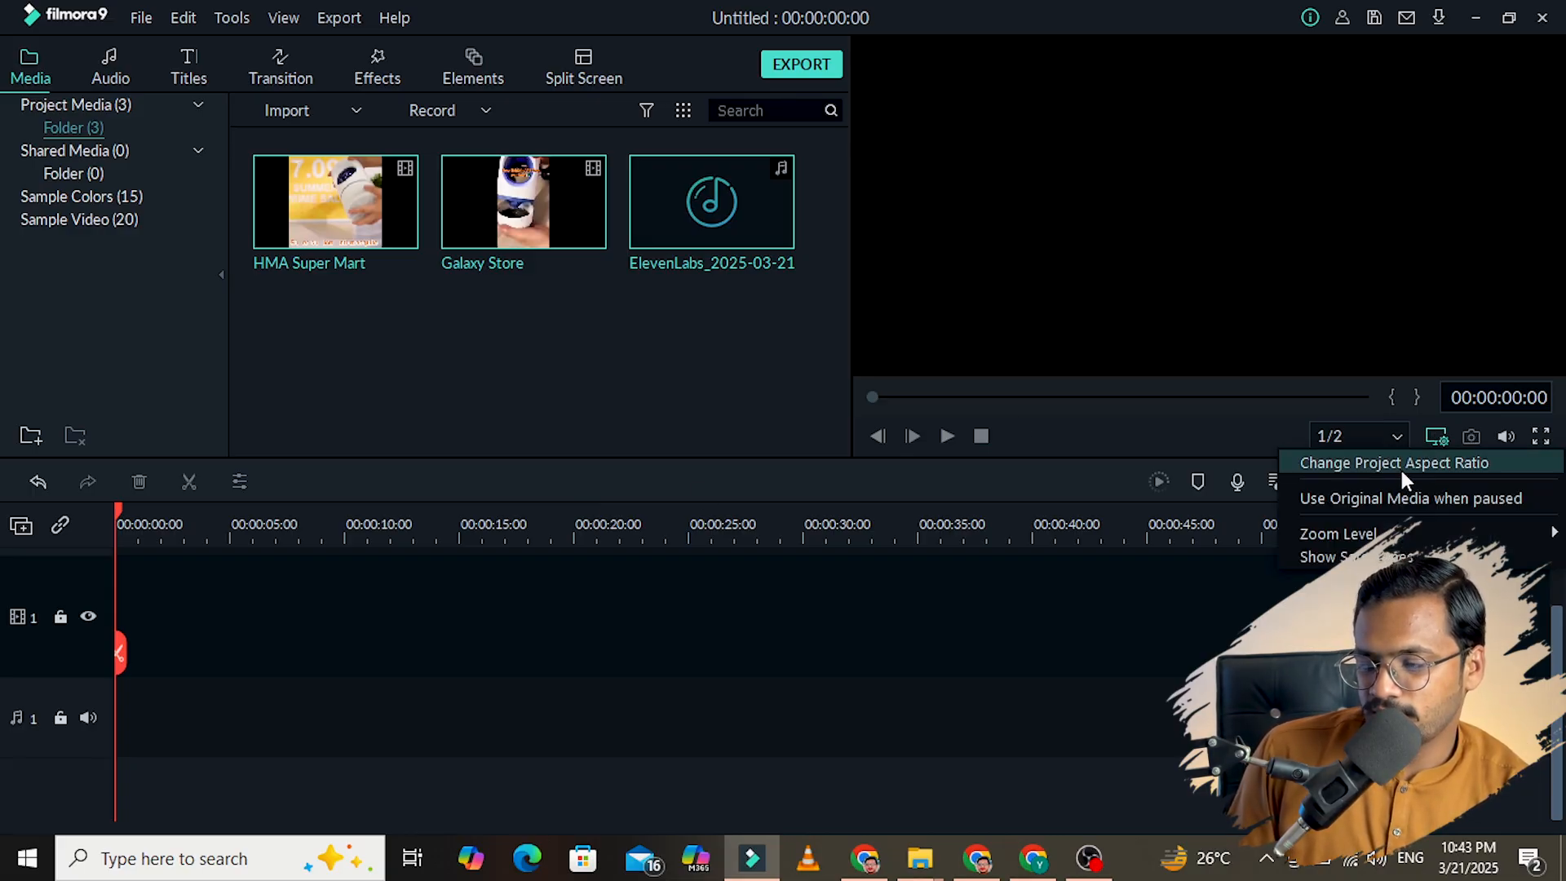
{"action": "left_click", "coordinate": [1400, 463]}
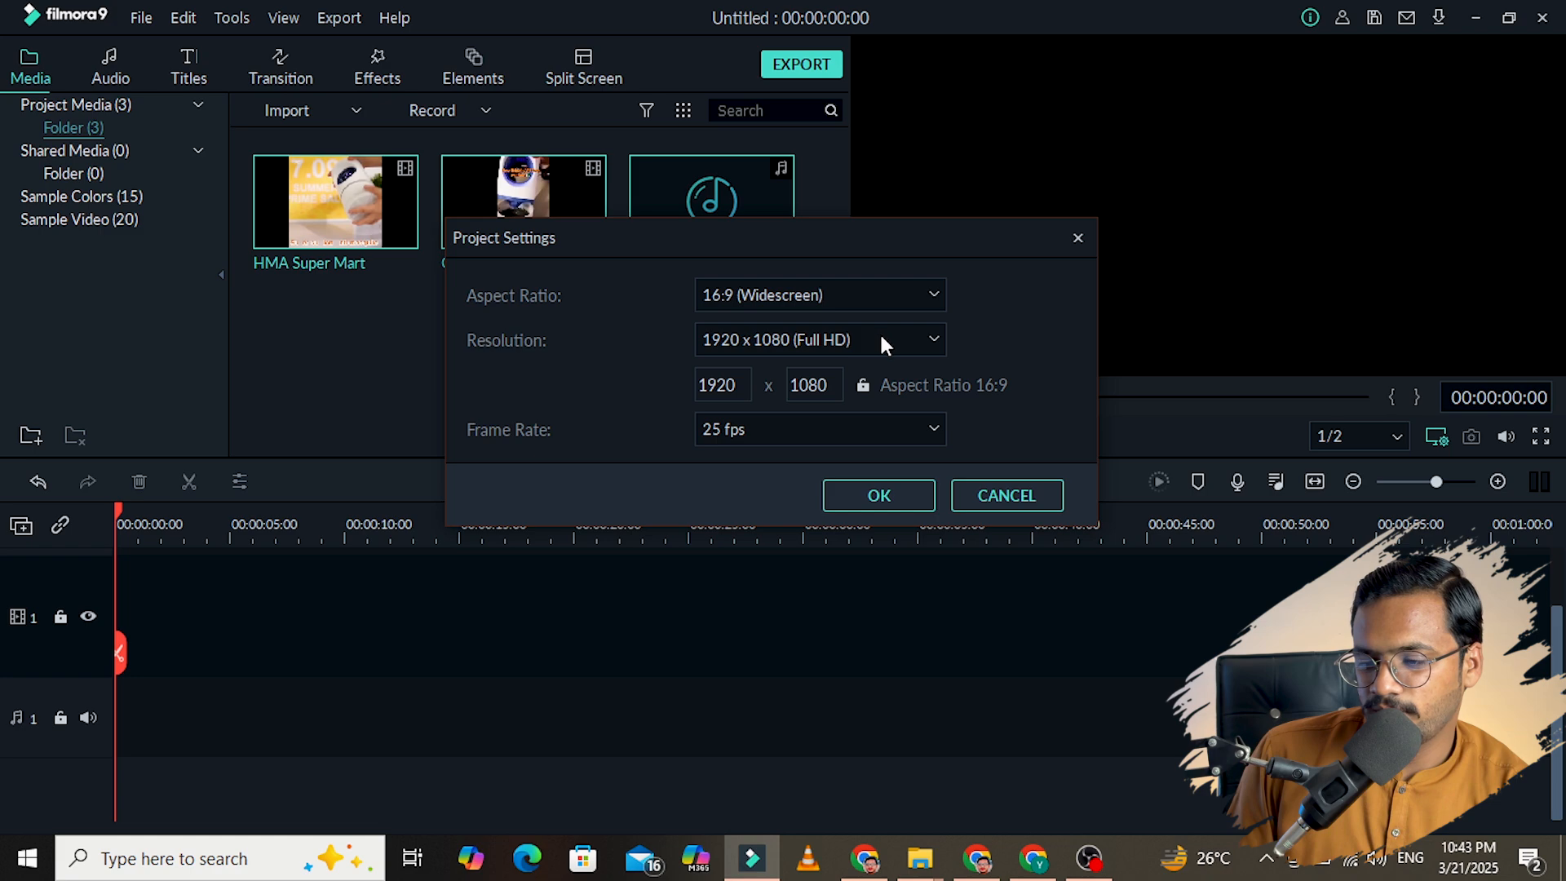
{"action": "left_click", "coordinate": [872, 294]}
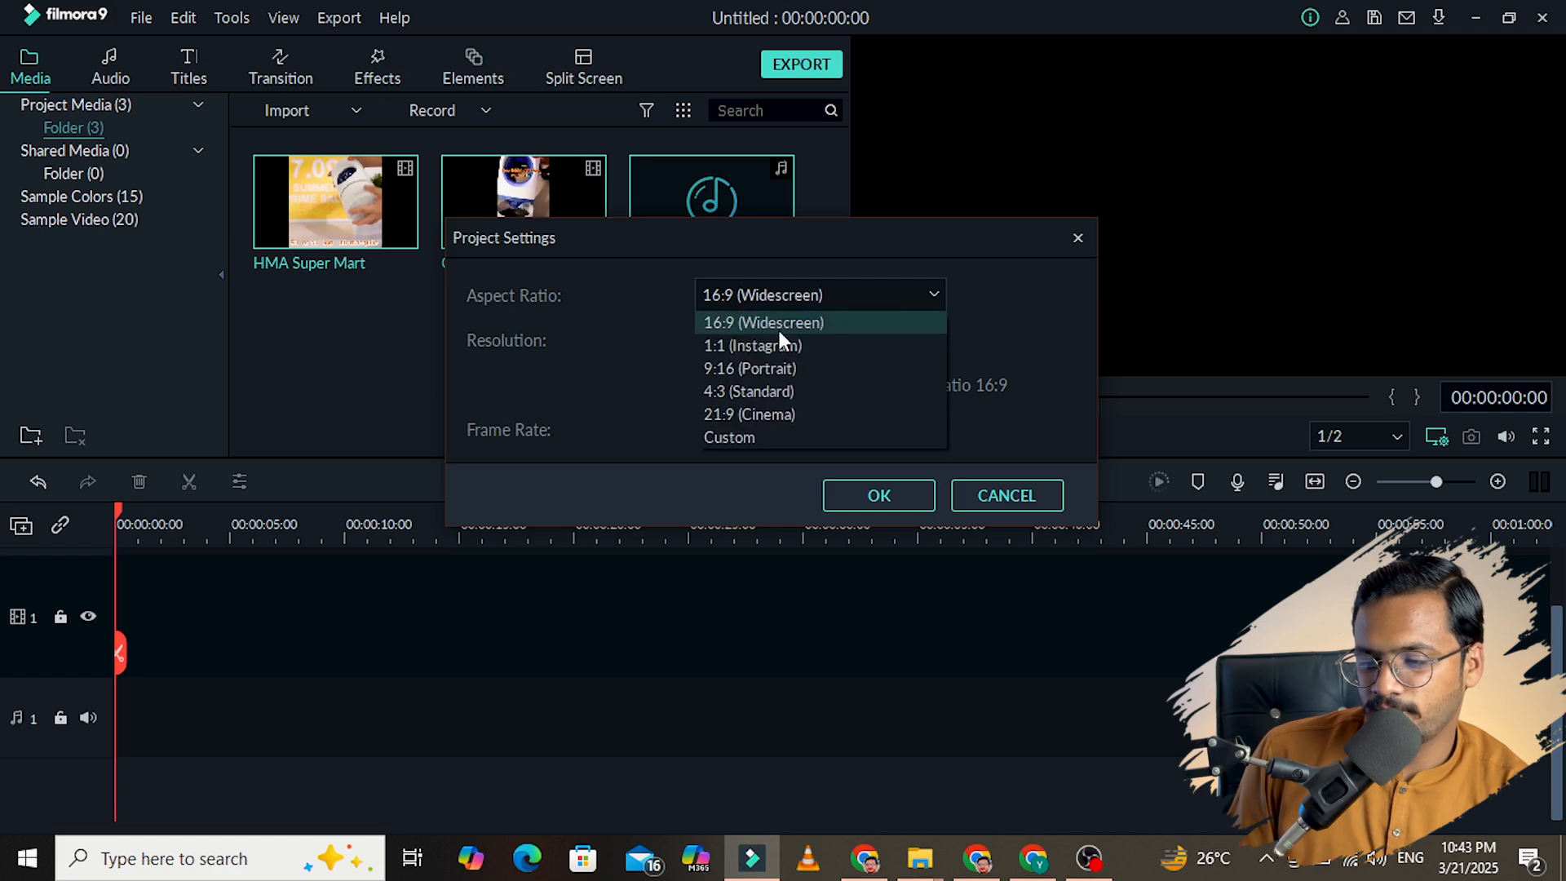
{"action": "left_click", "coordinate": [741, 368]}
{"action": "left_click", "coordinate": [868, 500]}
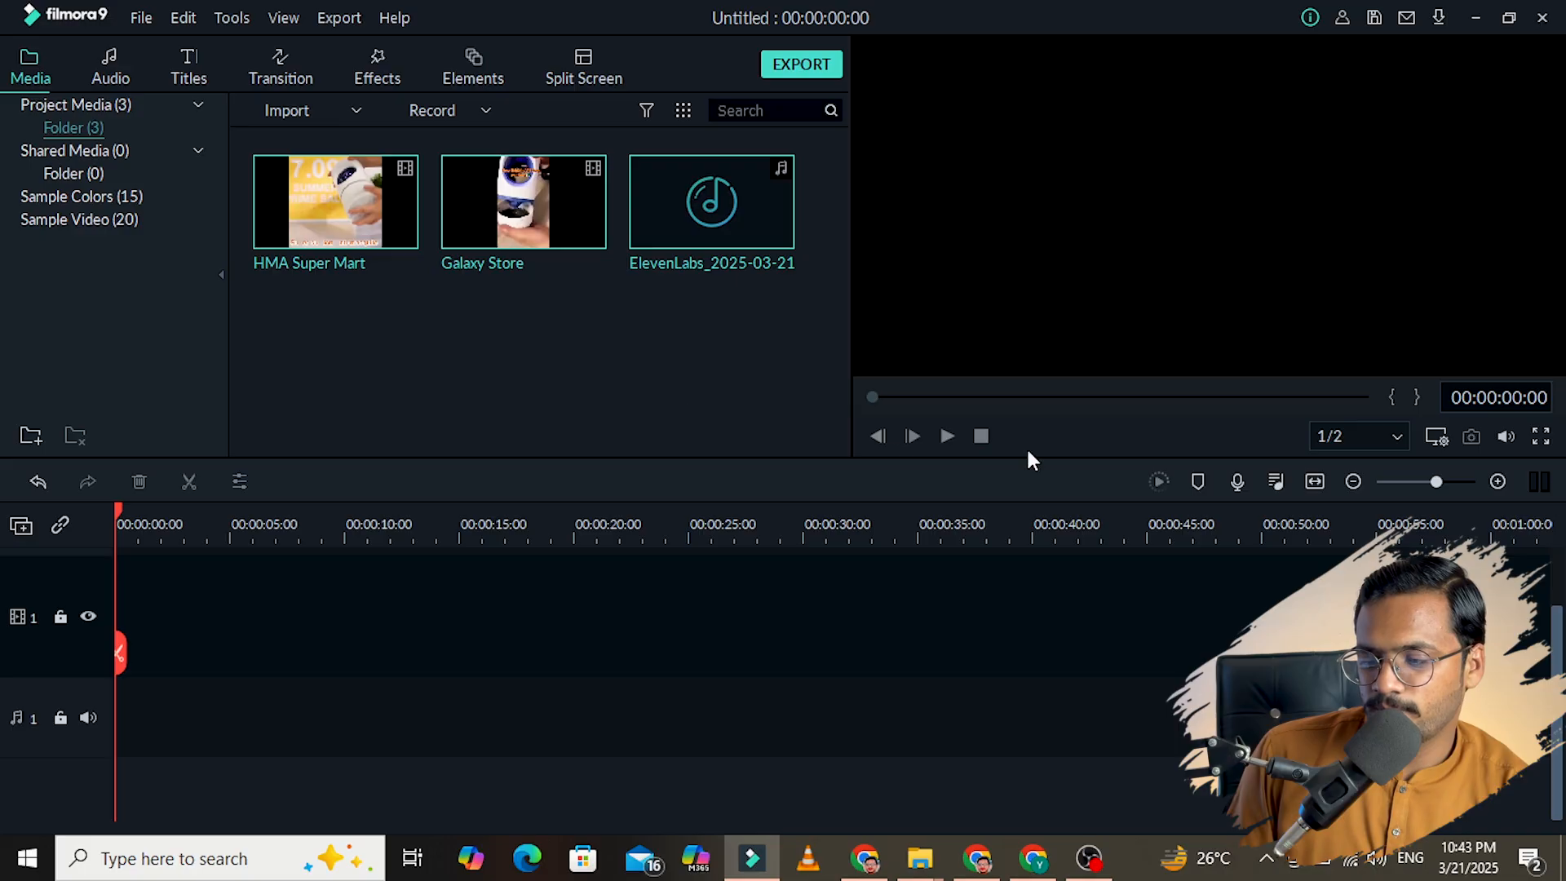
Step: Place the HMA Super Mart video at the start of video track 1, matching the project settings to the media at 720 x 720 25fps
{"action": "mouse_move", "coordinate": [384, 228]}
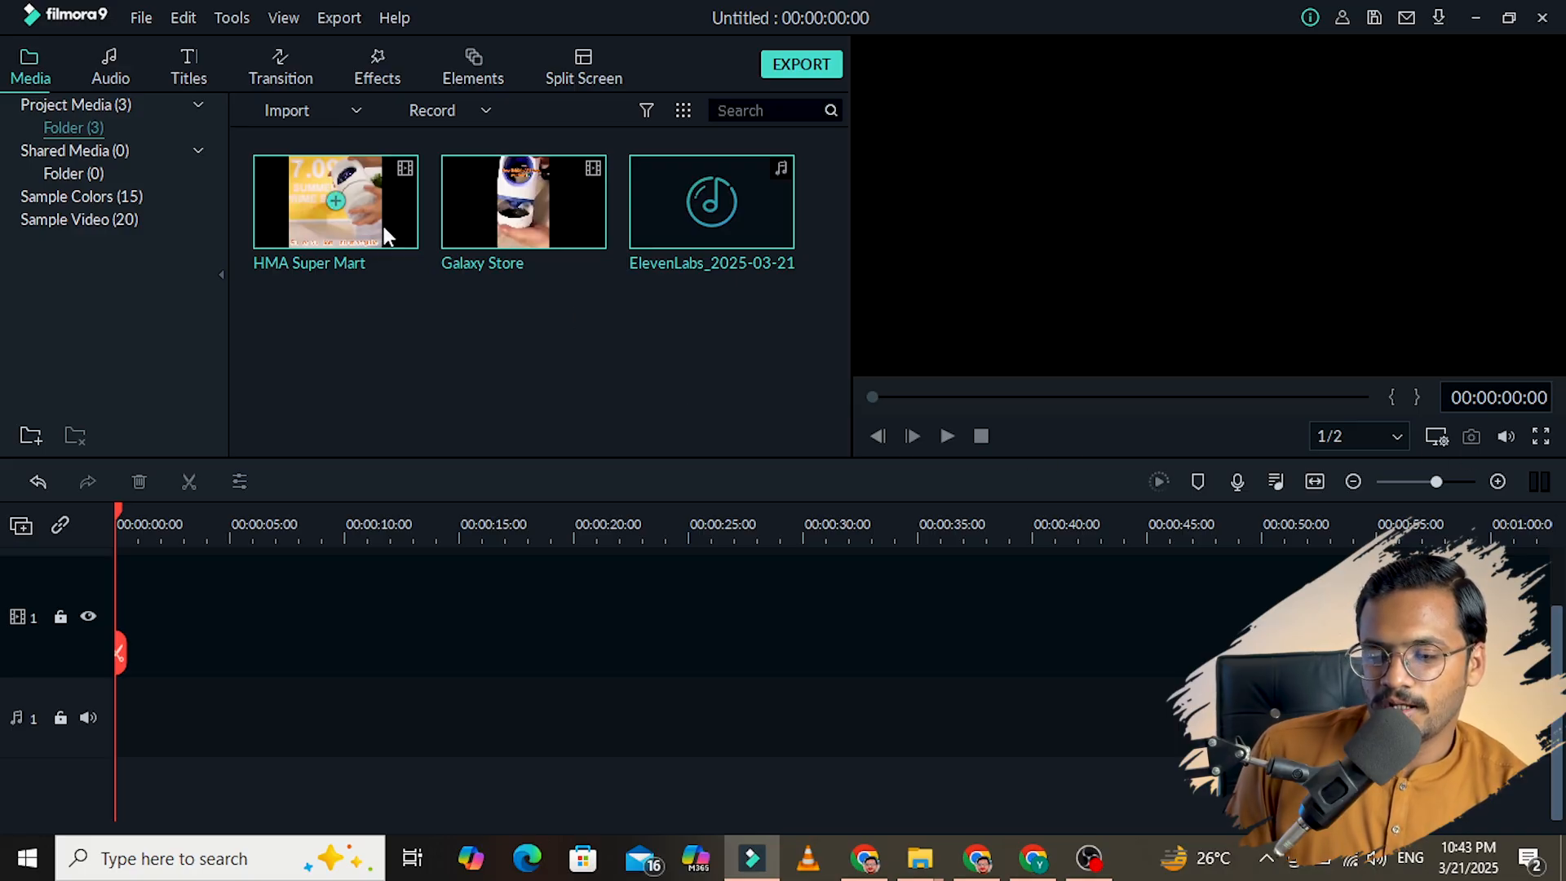
{"action": "left_click", "coordinate": [534, 233]}
{"action": "left_click_drag", "start_coordinate": [372, 209], "coordinate": [245, 611]}
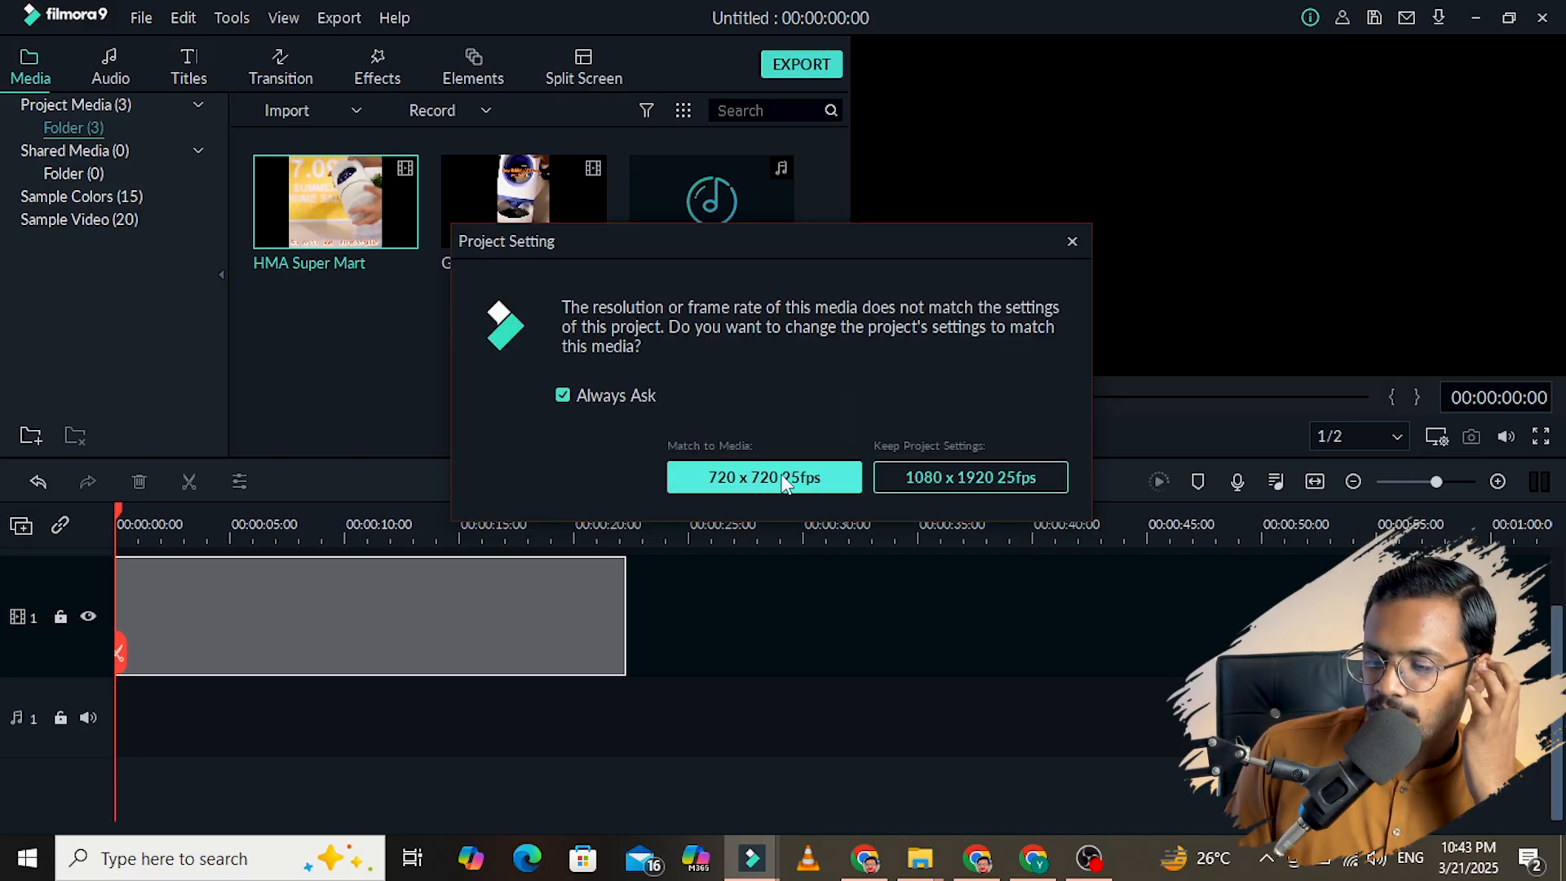
{"action": "left_click", "coordinate": [785, 480]}
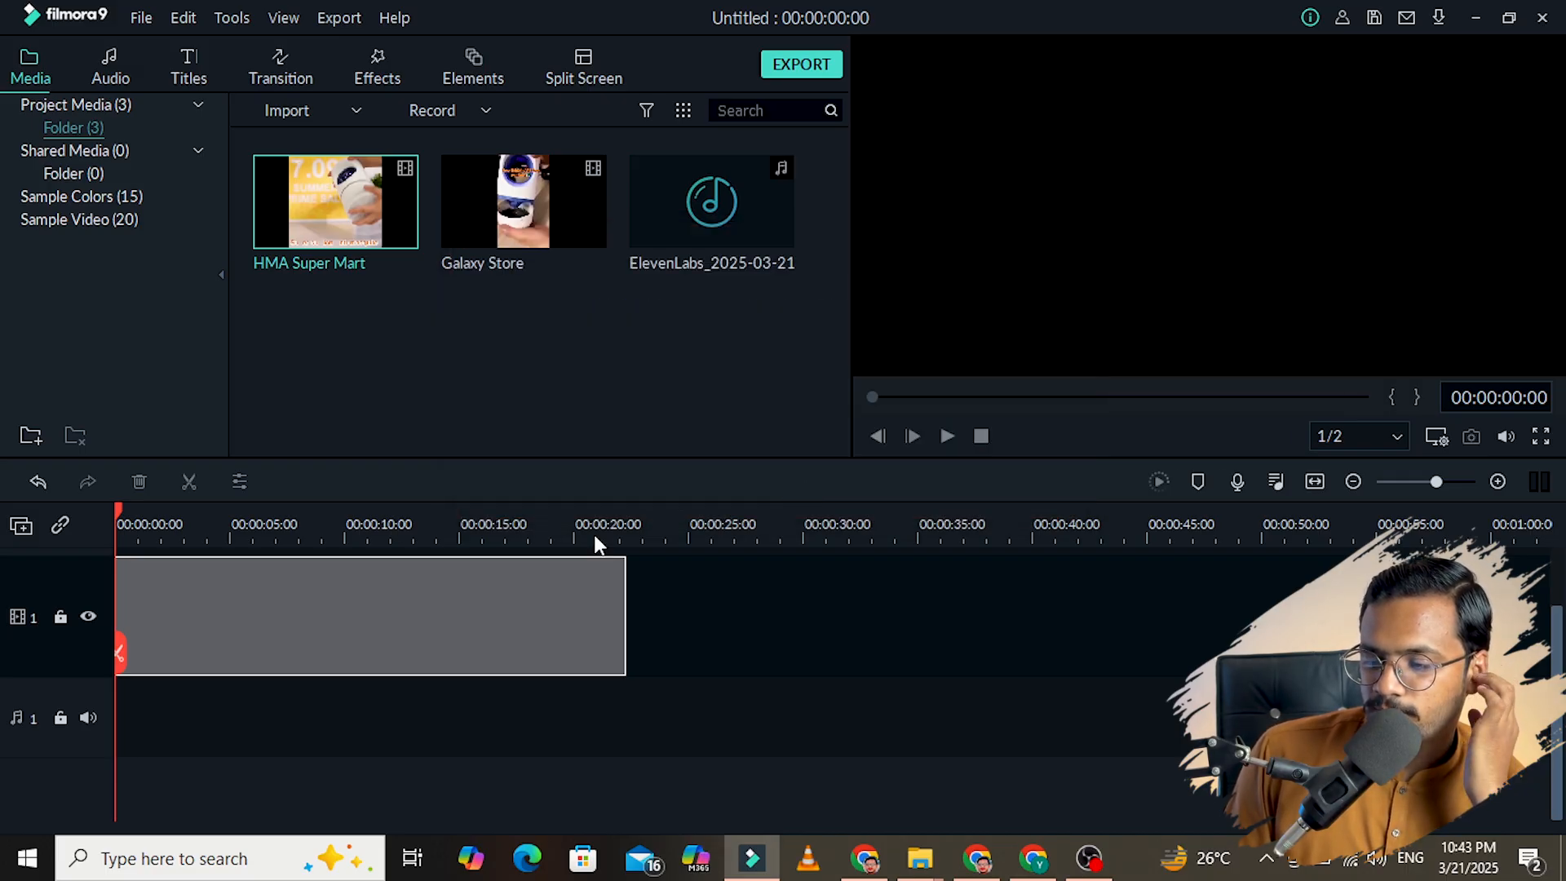
Step: Play the opening of the HMA Super Mart clip and lower its audio volume to silence
{"action": "left_click", "coordinate": [947, 435]}
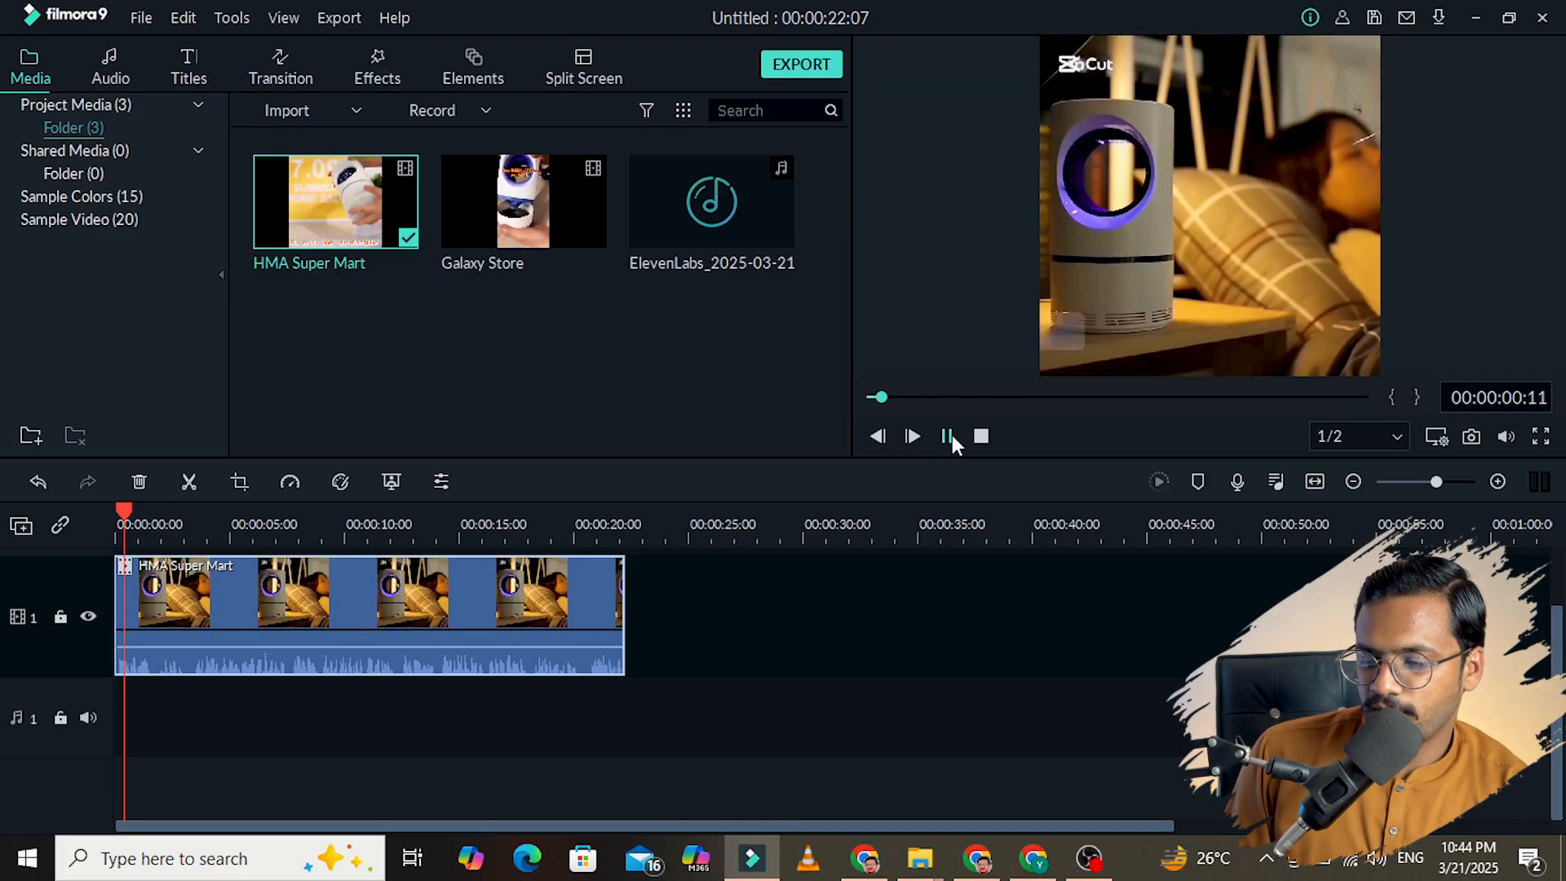
{"action": "left_click", "coordinate": [948, 435]}
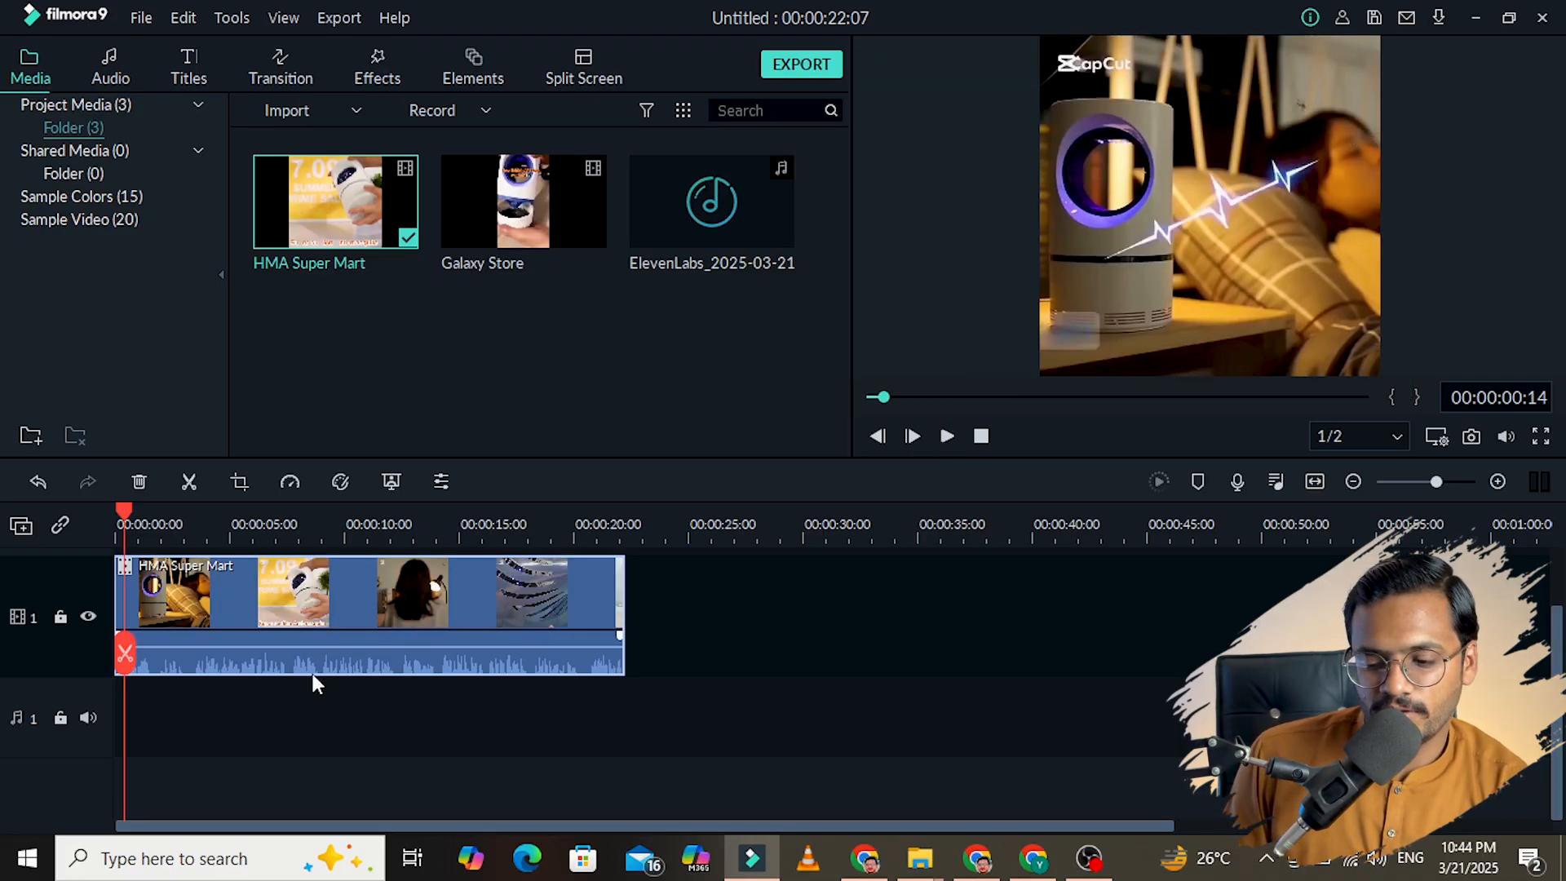
{"action": "left_click_drag", "start_coordinate": [300, 649], "coordinate": [300, 858]}
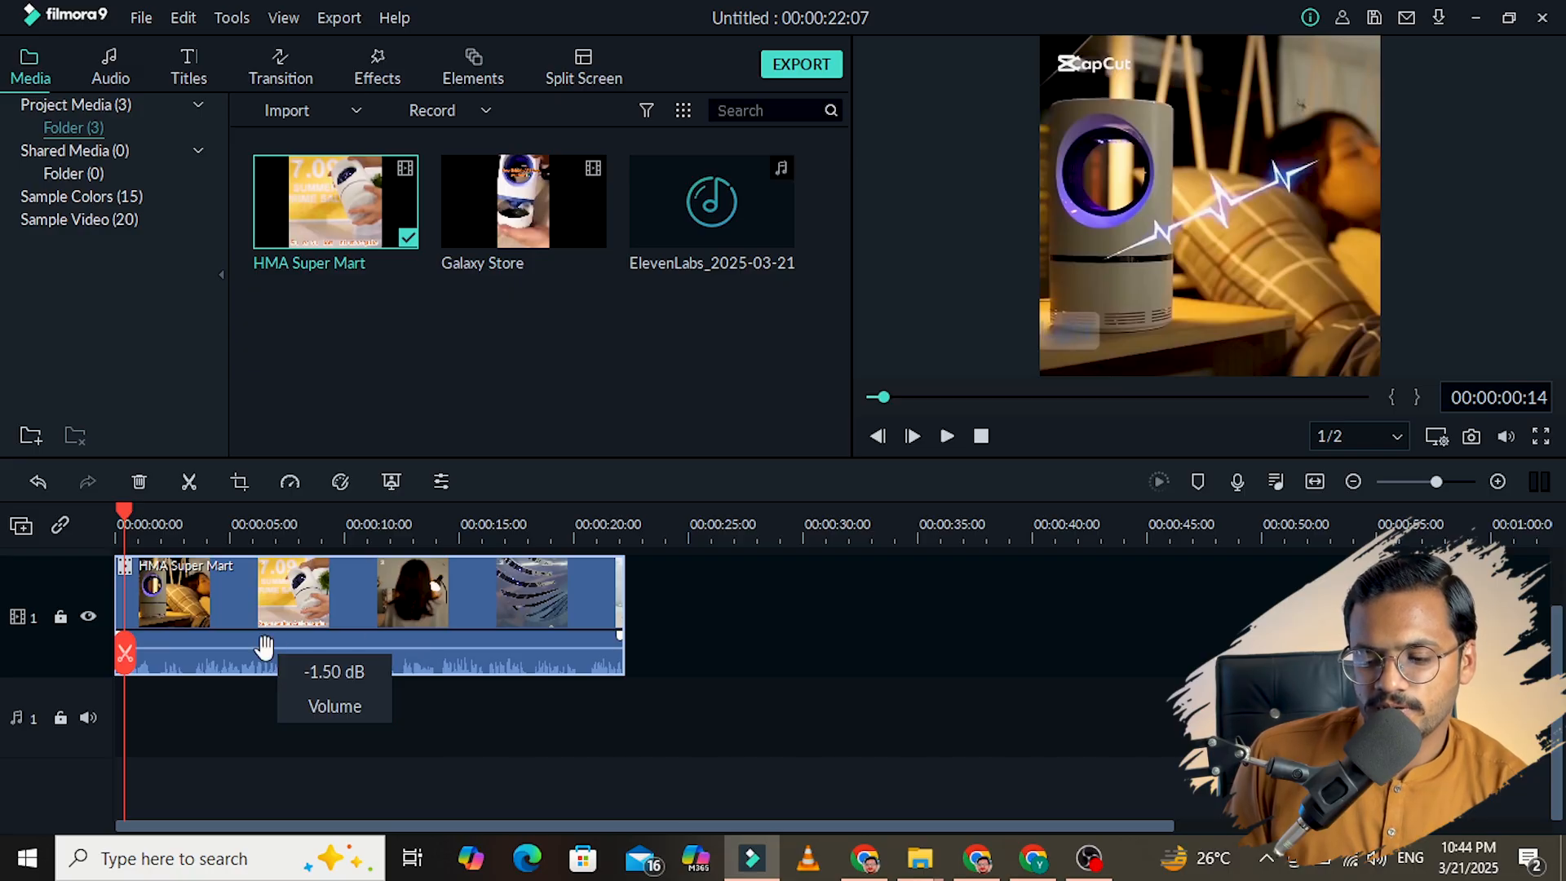
{"action": "left_click_drag", "start_coordinate": [262, 644], "coordinate": [255, 730]}
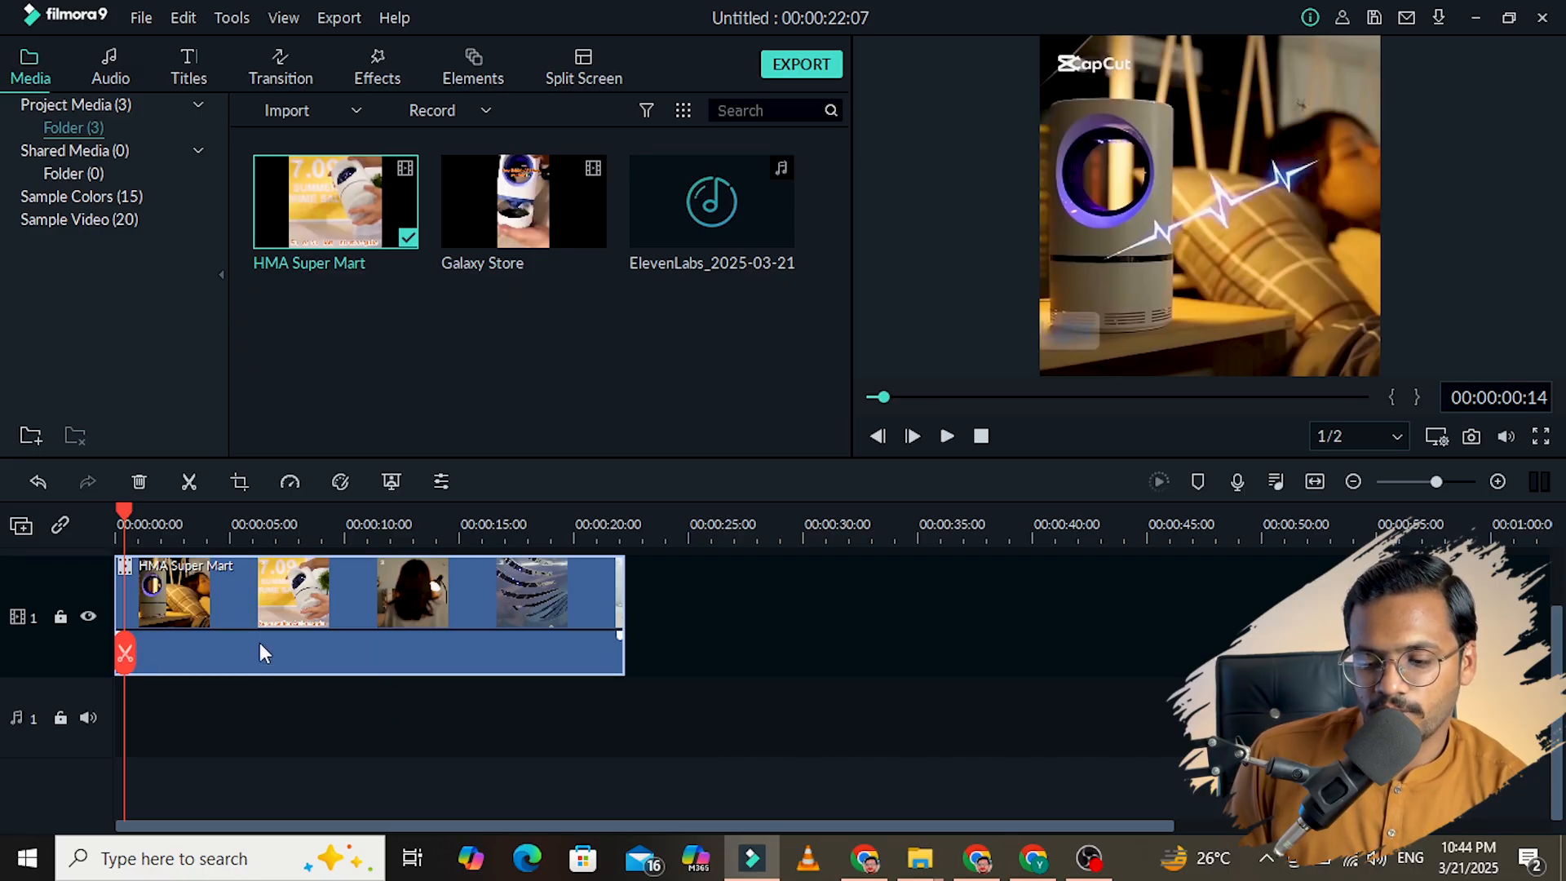
Step: Crop the HMA Super Mart clip to a 9:16 ratio with the frame on the sleeping woman, and preview the result
{"action": "right_click", "coordinate": [252, 599]}
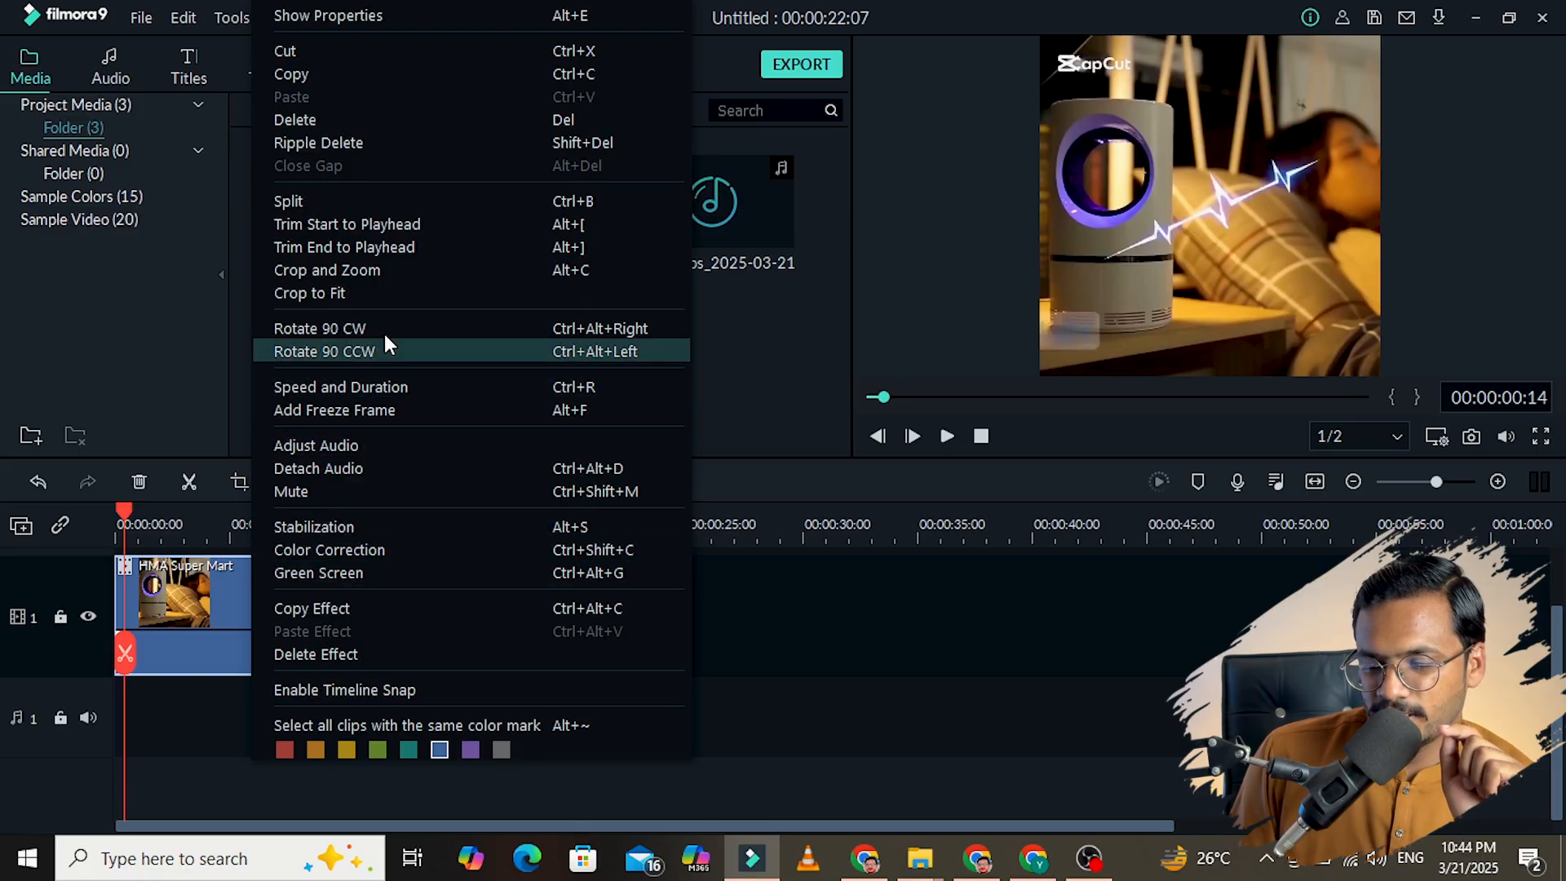
{"action": "left_click", "coordinate": [308, 269]}
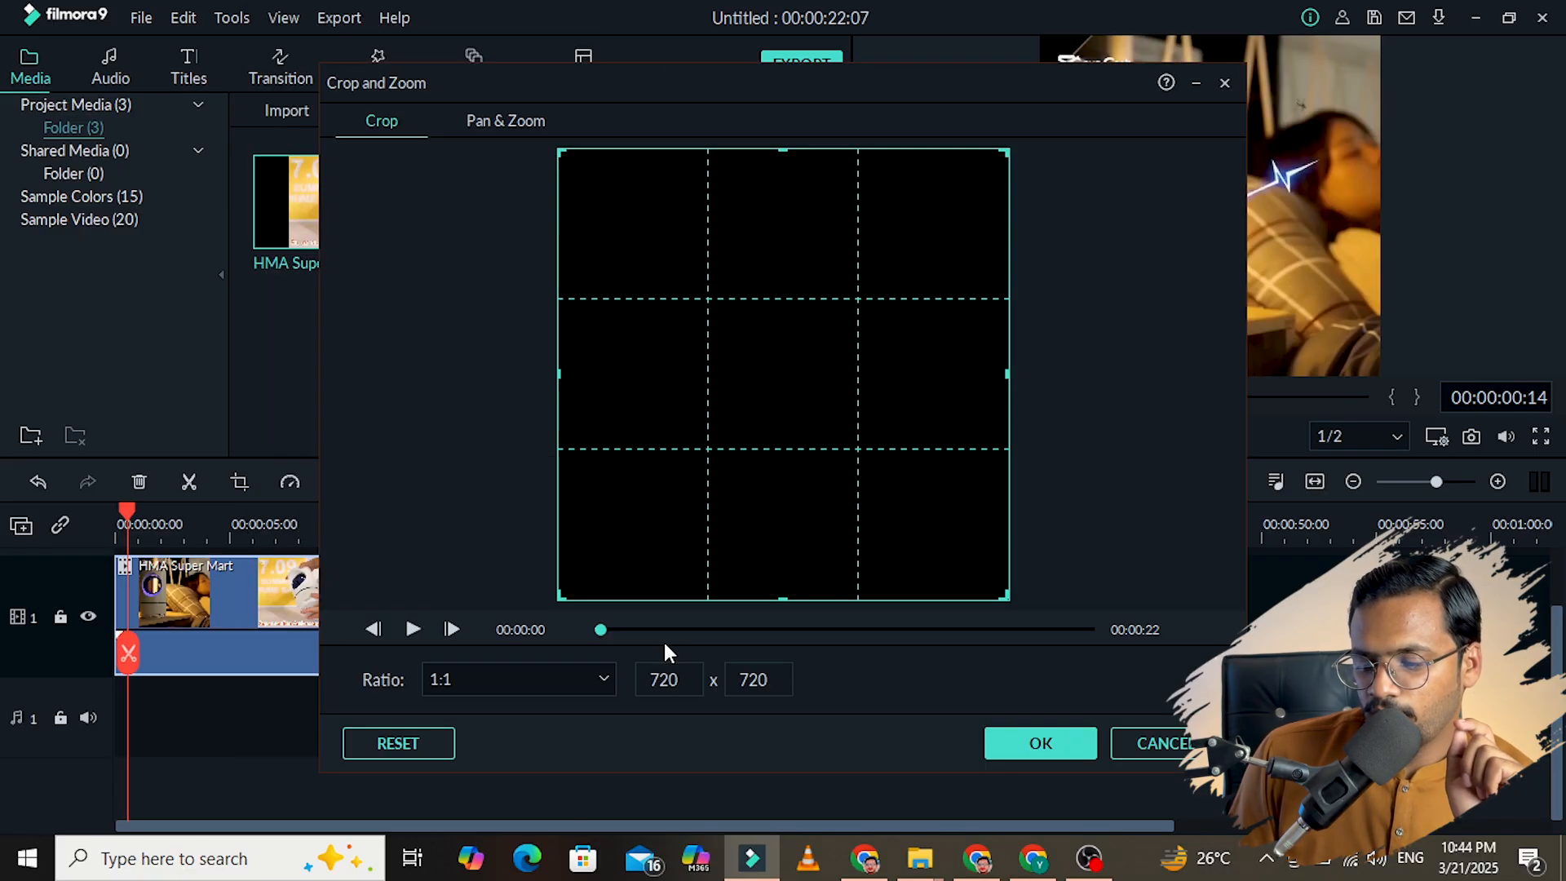
{"action": "left_click", "coordinate": [585, 678]}
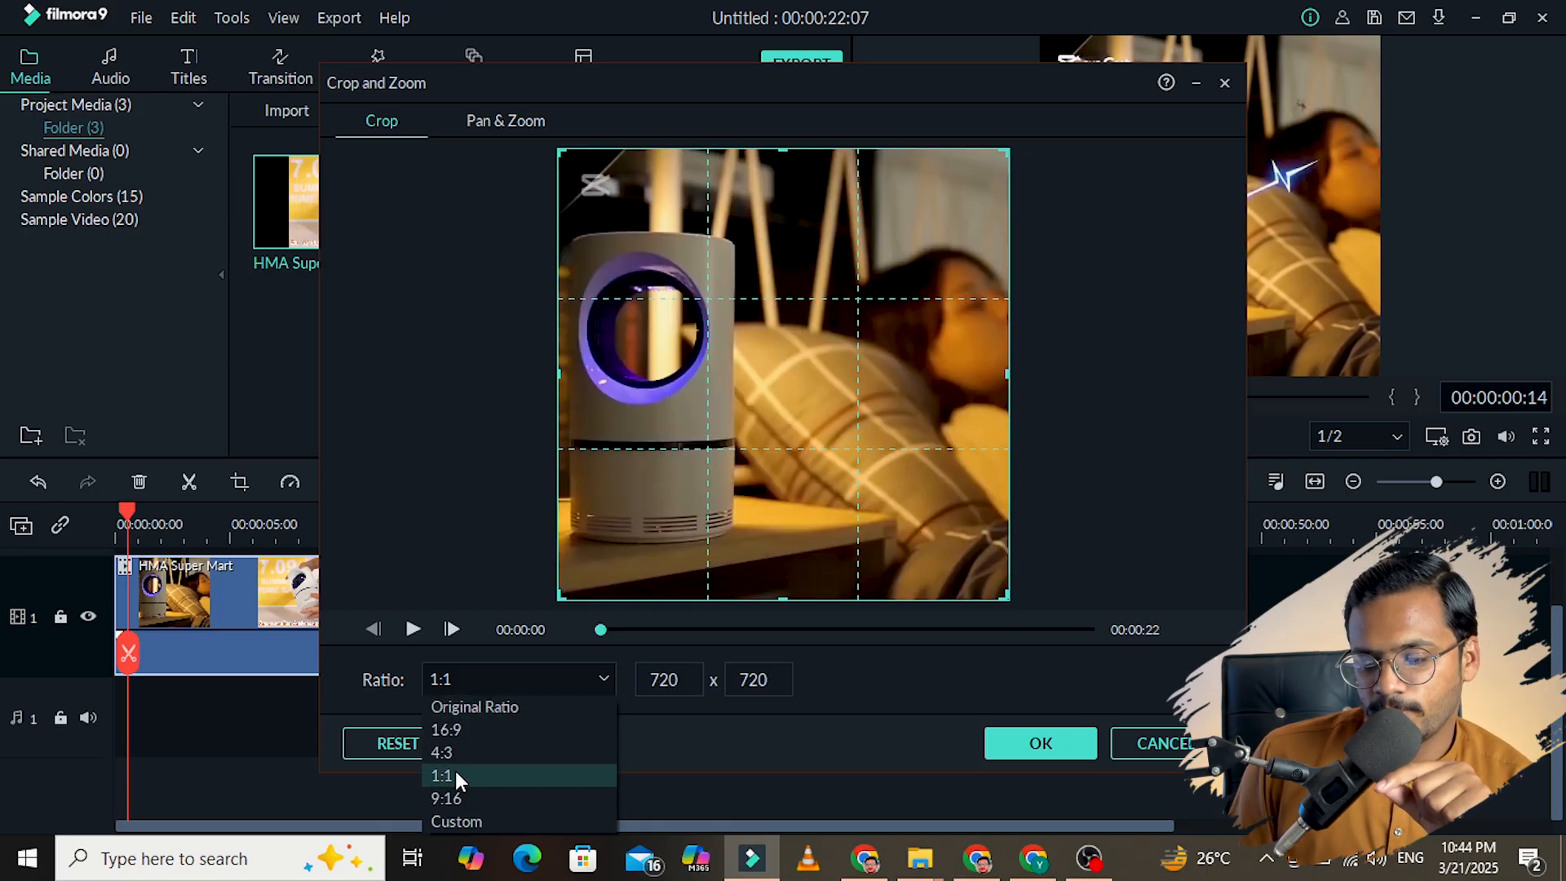
{"action": "left_click", "coordinate": [463, 801]}
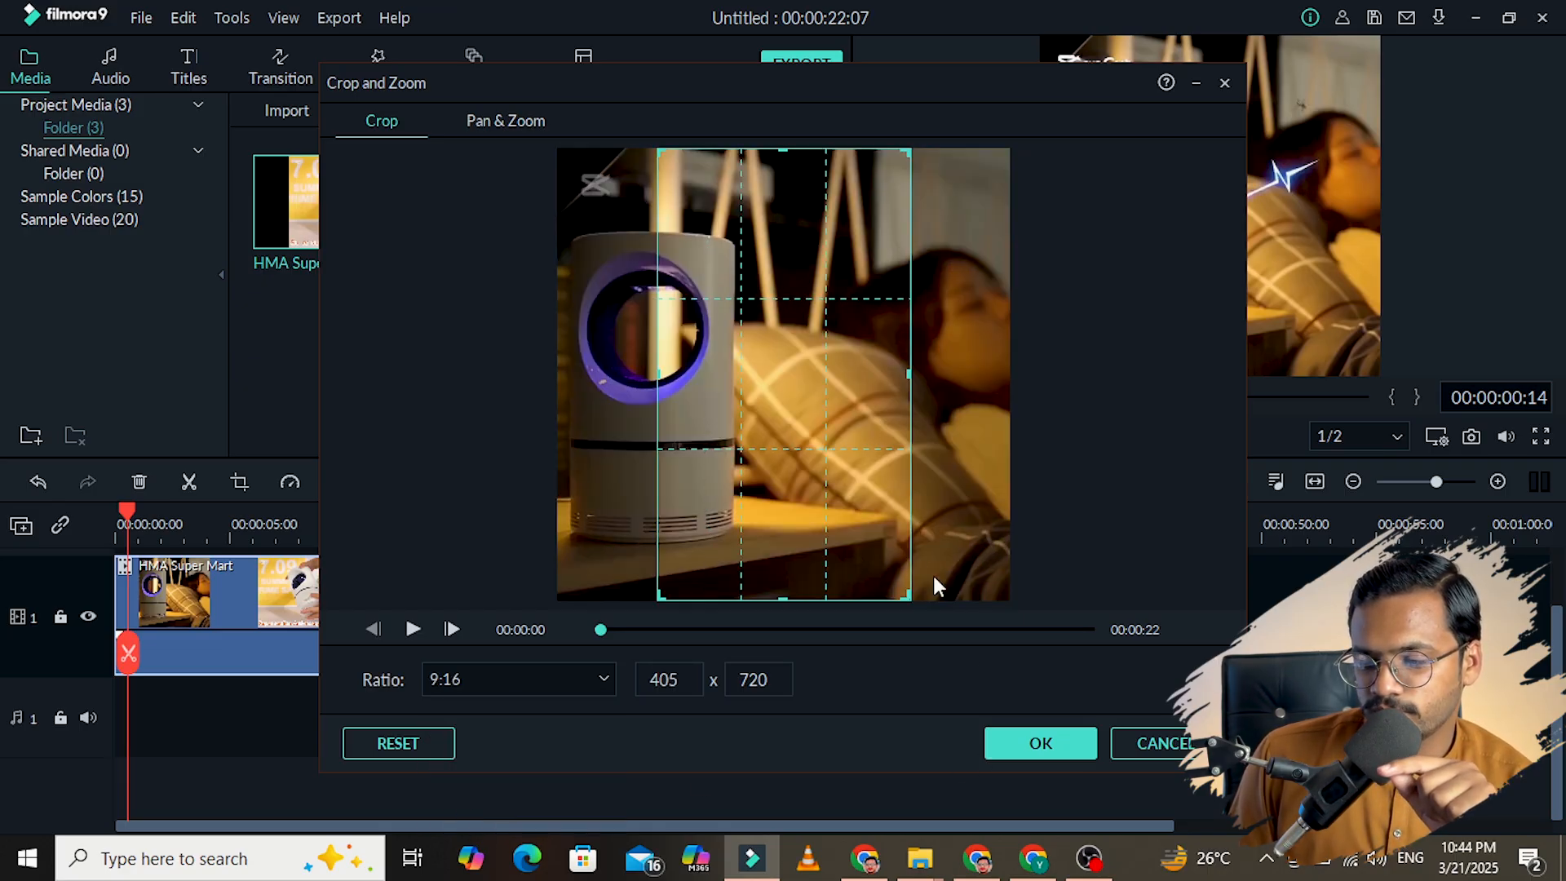
{"action": "left_click_drag", "start_coordinate": [786, 464], "coordinate": [924, 526]}
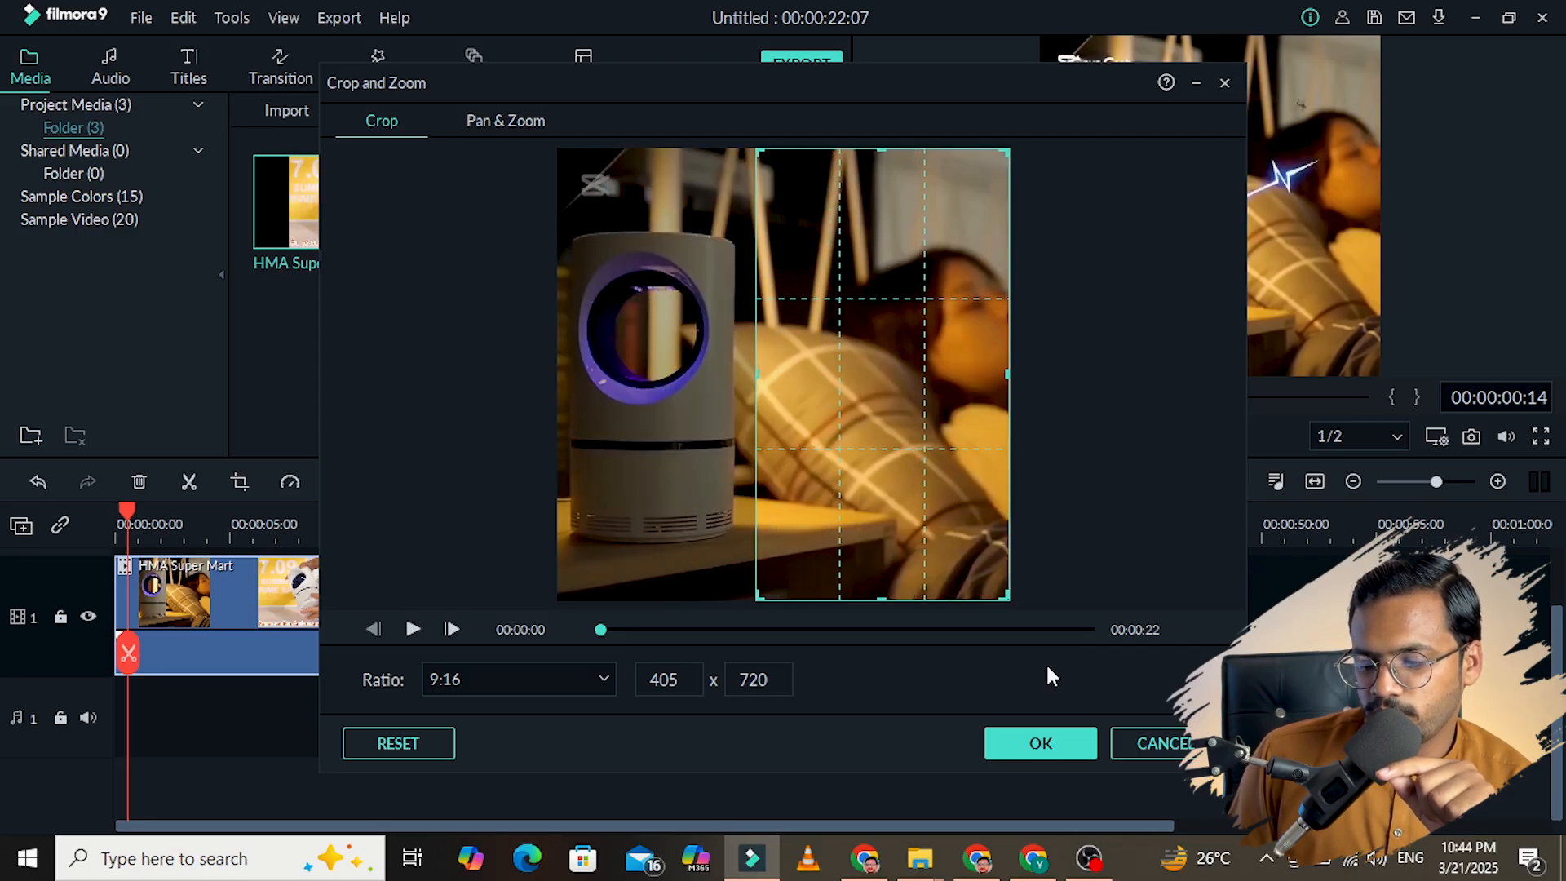
{"action": "left_click", "coordinate": [1030, 742]}
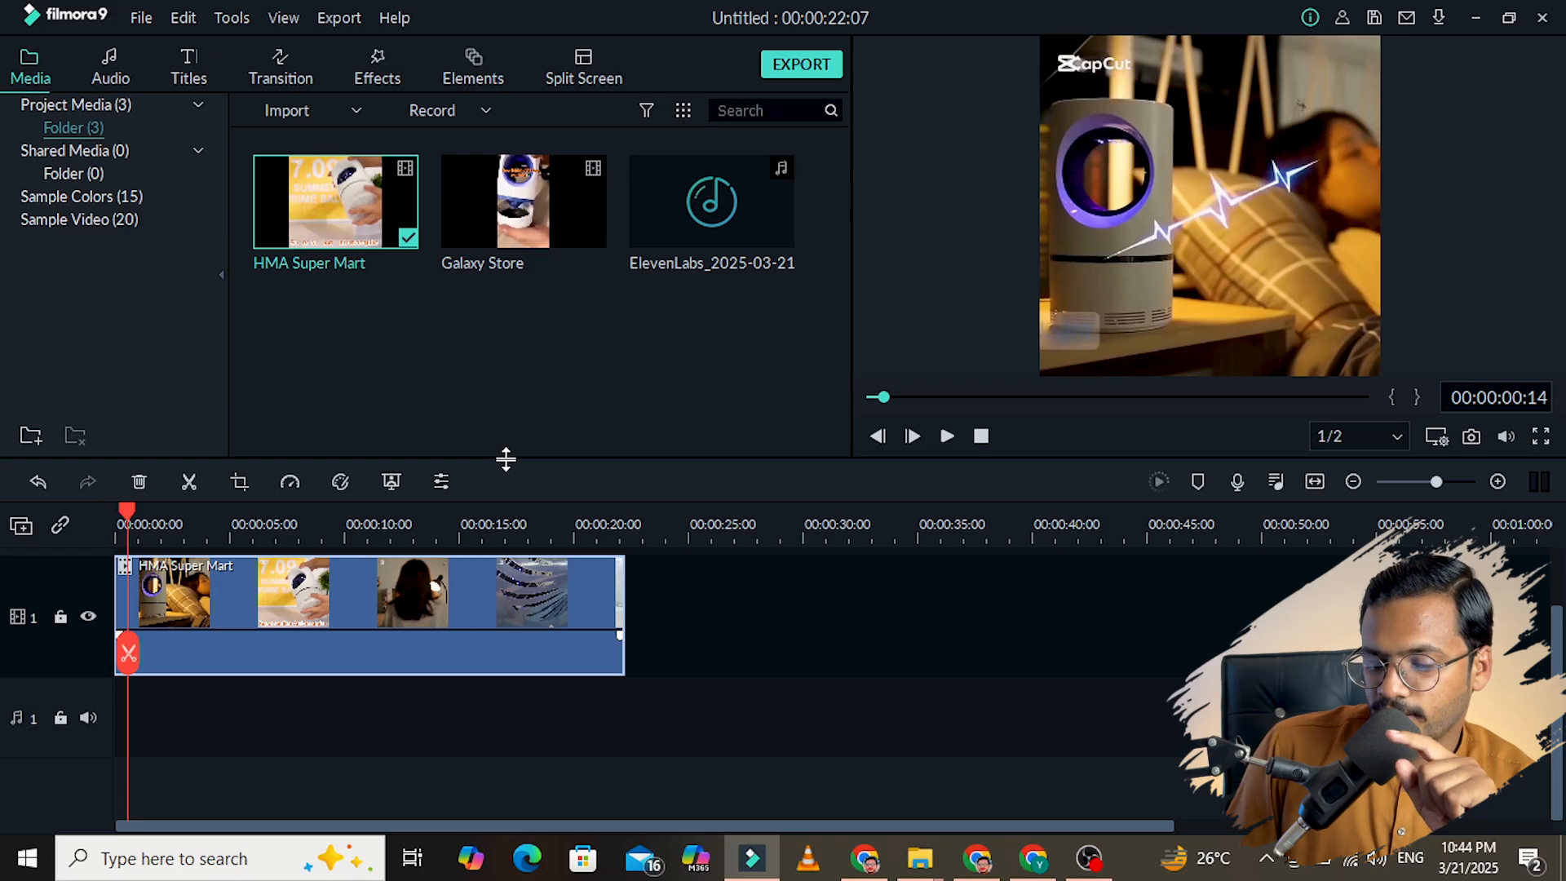
{"action": "key", "text": "space"}
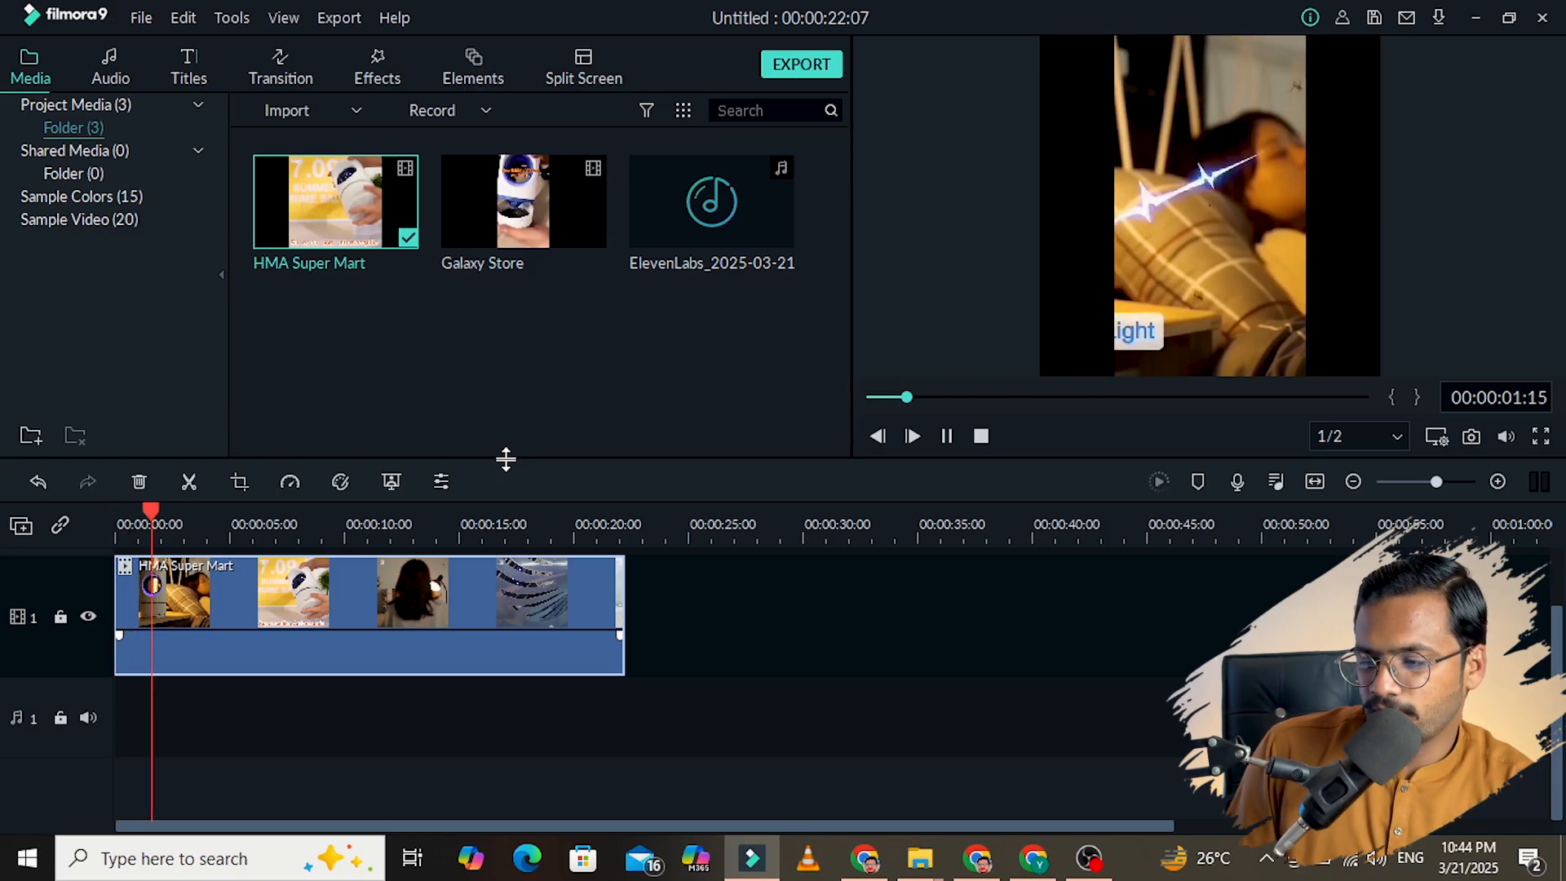
{"action": "key", "text": "space"}
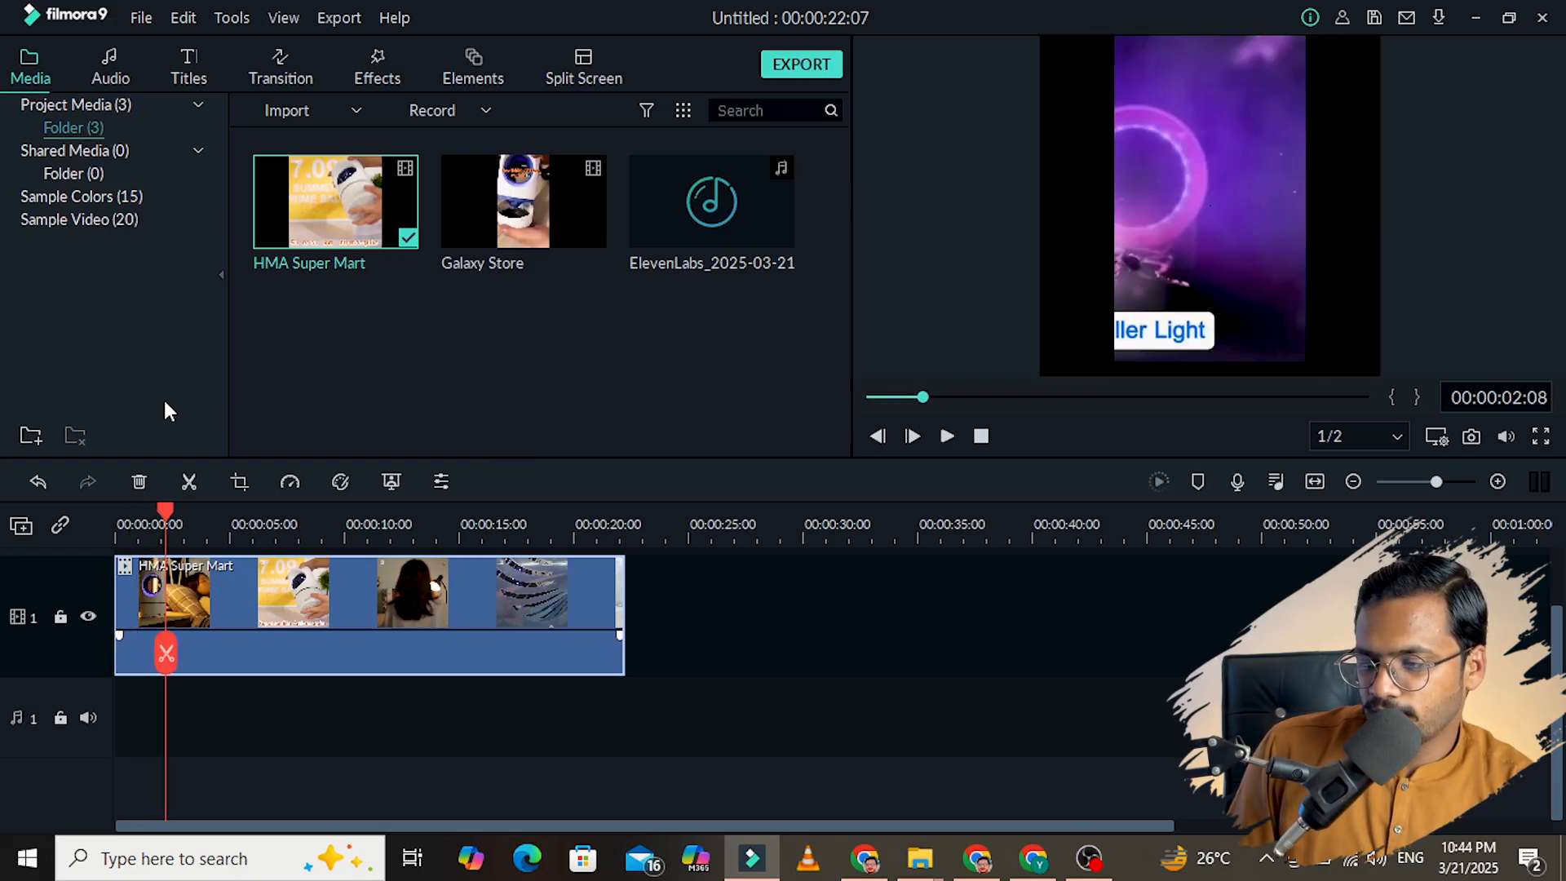
Step: Change the project's aspect ratio to 9:16 (Portrait) to fit the cropped clip
{"action": "left_click", "coordinate": [1216, 308]}
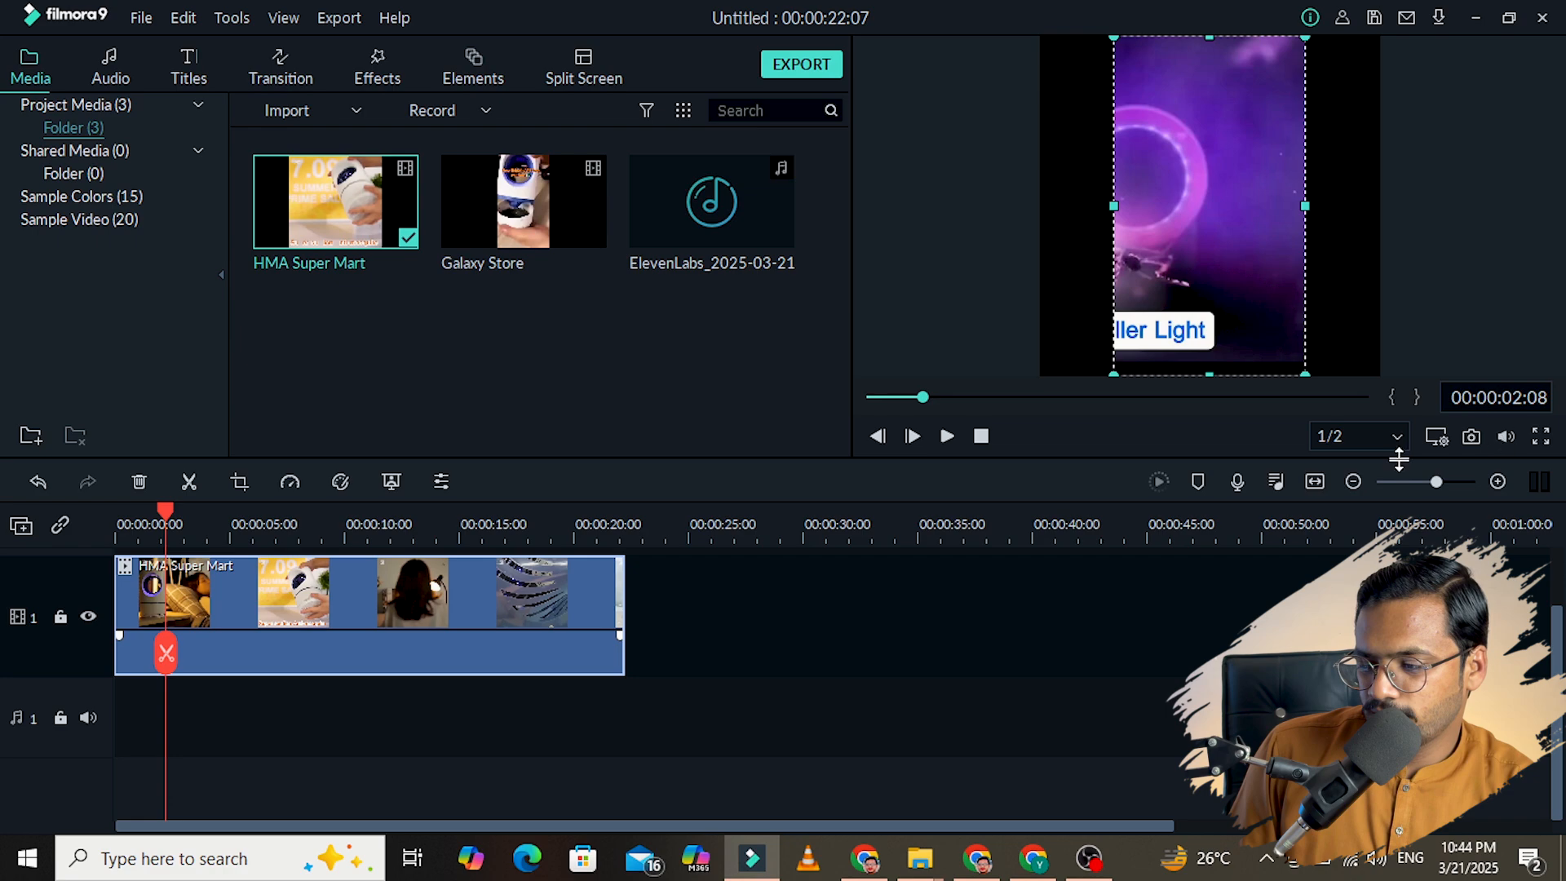
{"action": "left_click", "coordinate": [1438, 440]}
{"action": "left_click", "coordinate": [1389, 463]}
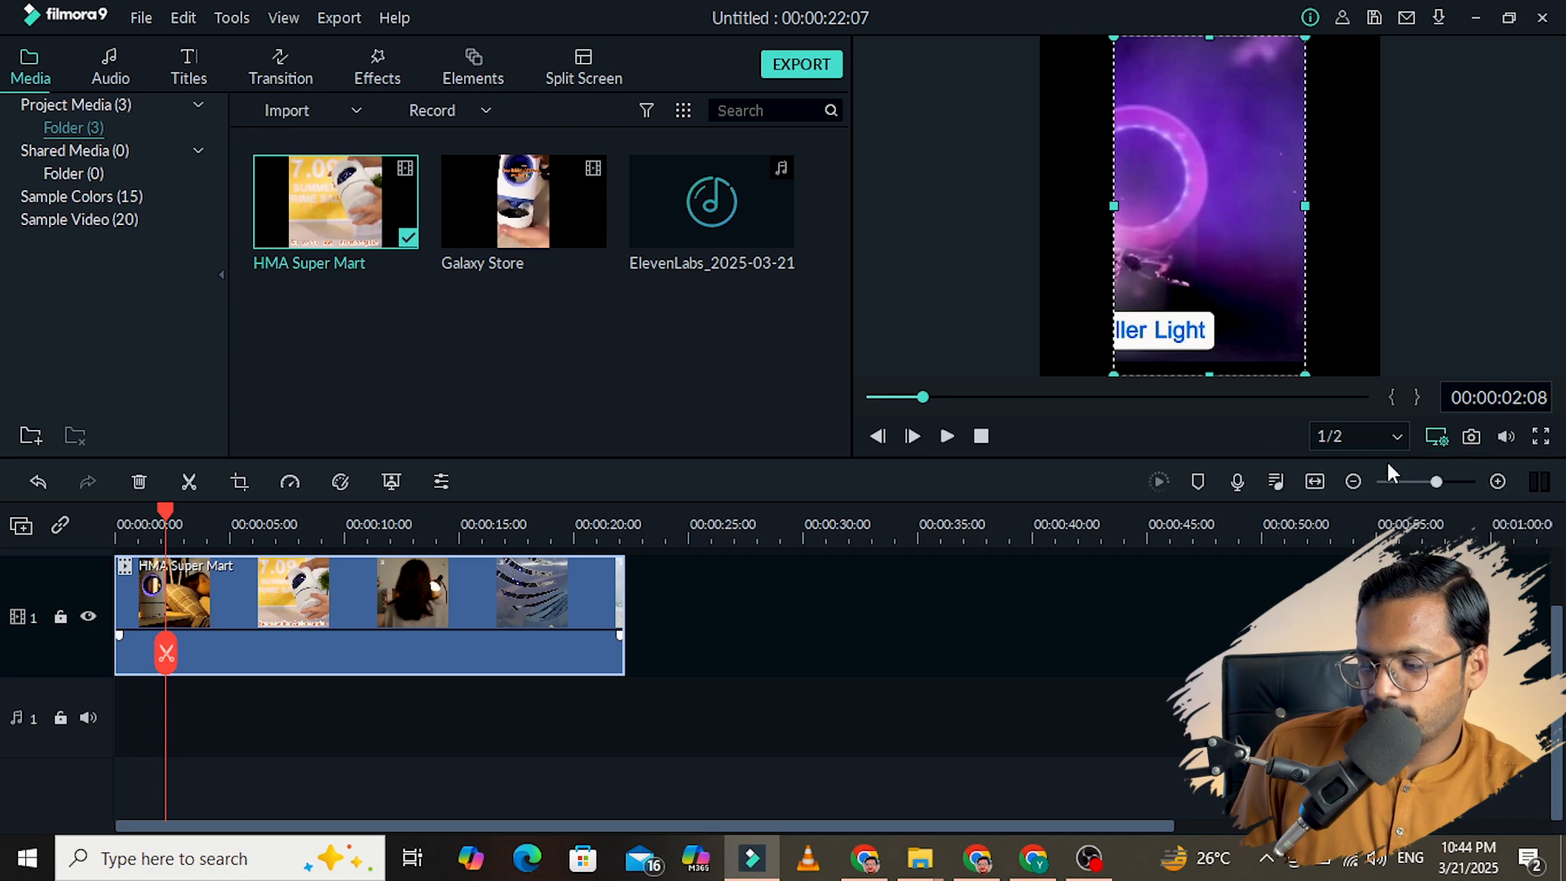
{"action": "left_click", "coordinate": [776, 294]}
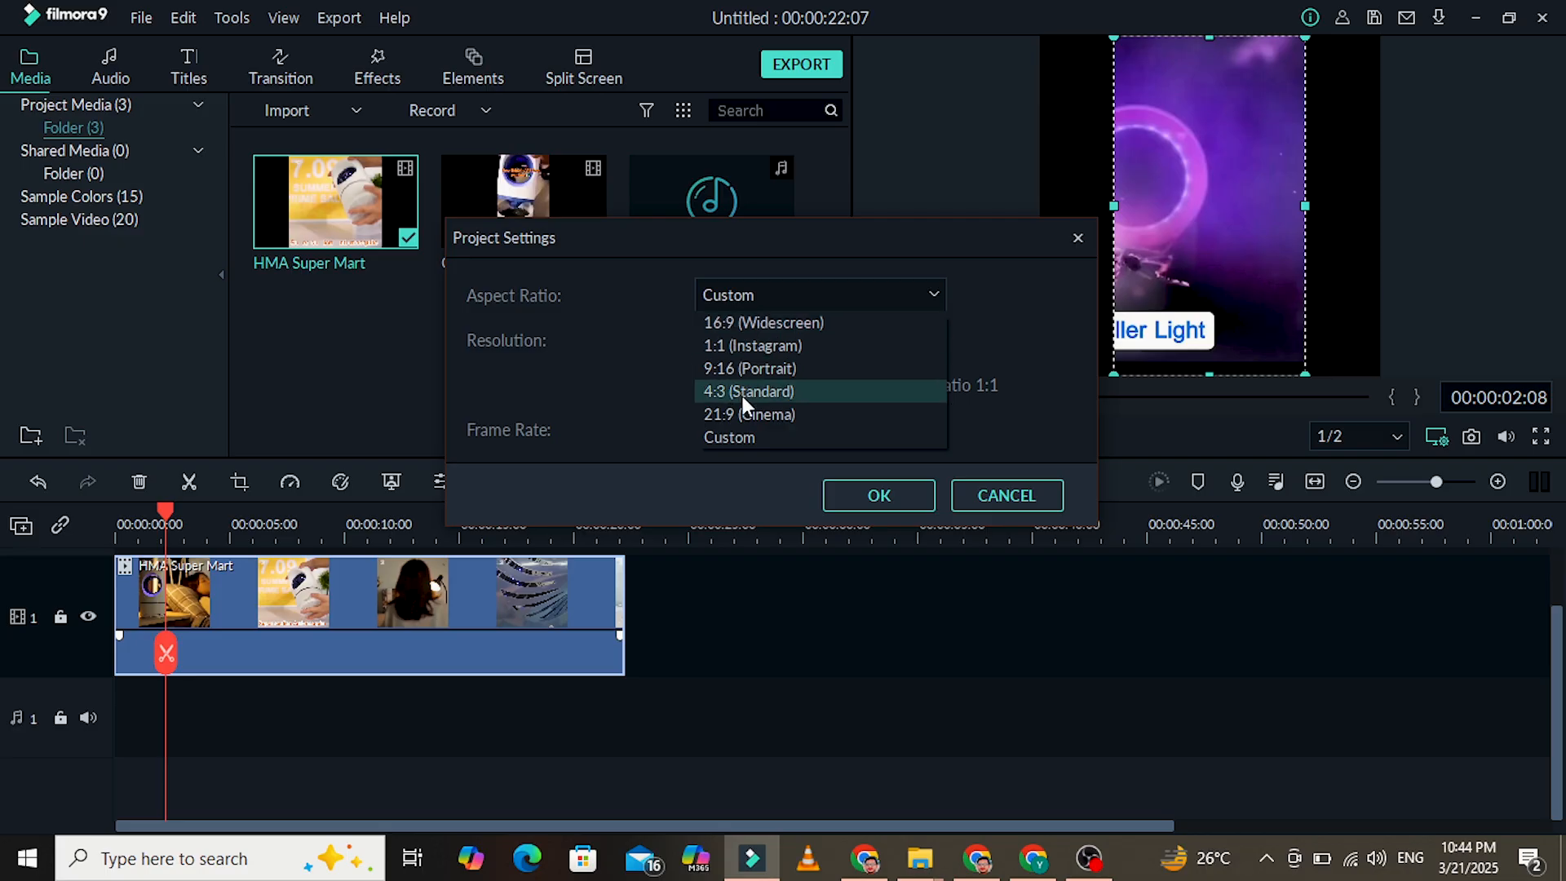
{"action": "left_click", "coordinate": [743, 369]}
{"action": "left_click", "coordinate": [909, 501]}
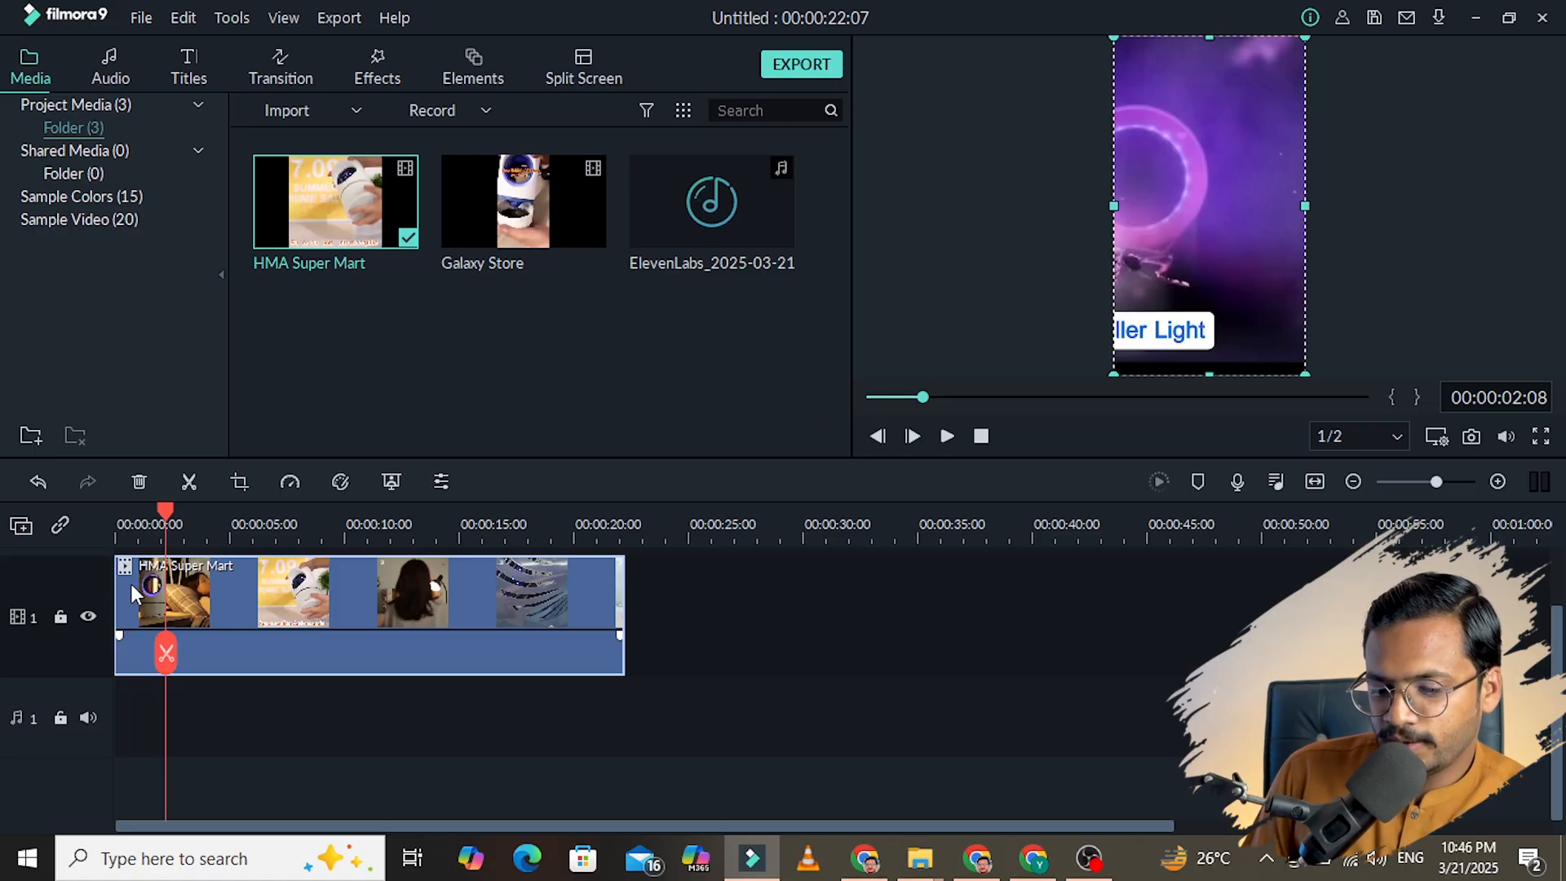
Step: Split the HMA Super Mart clip at 00:00:05:03 and select its first part
{"action": "left_click_drag", "start_coordinate": [170, 511], "coordinate": [233, 516]}
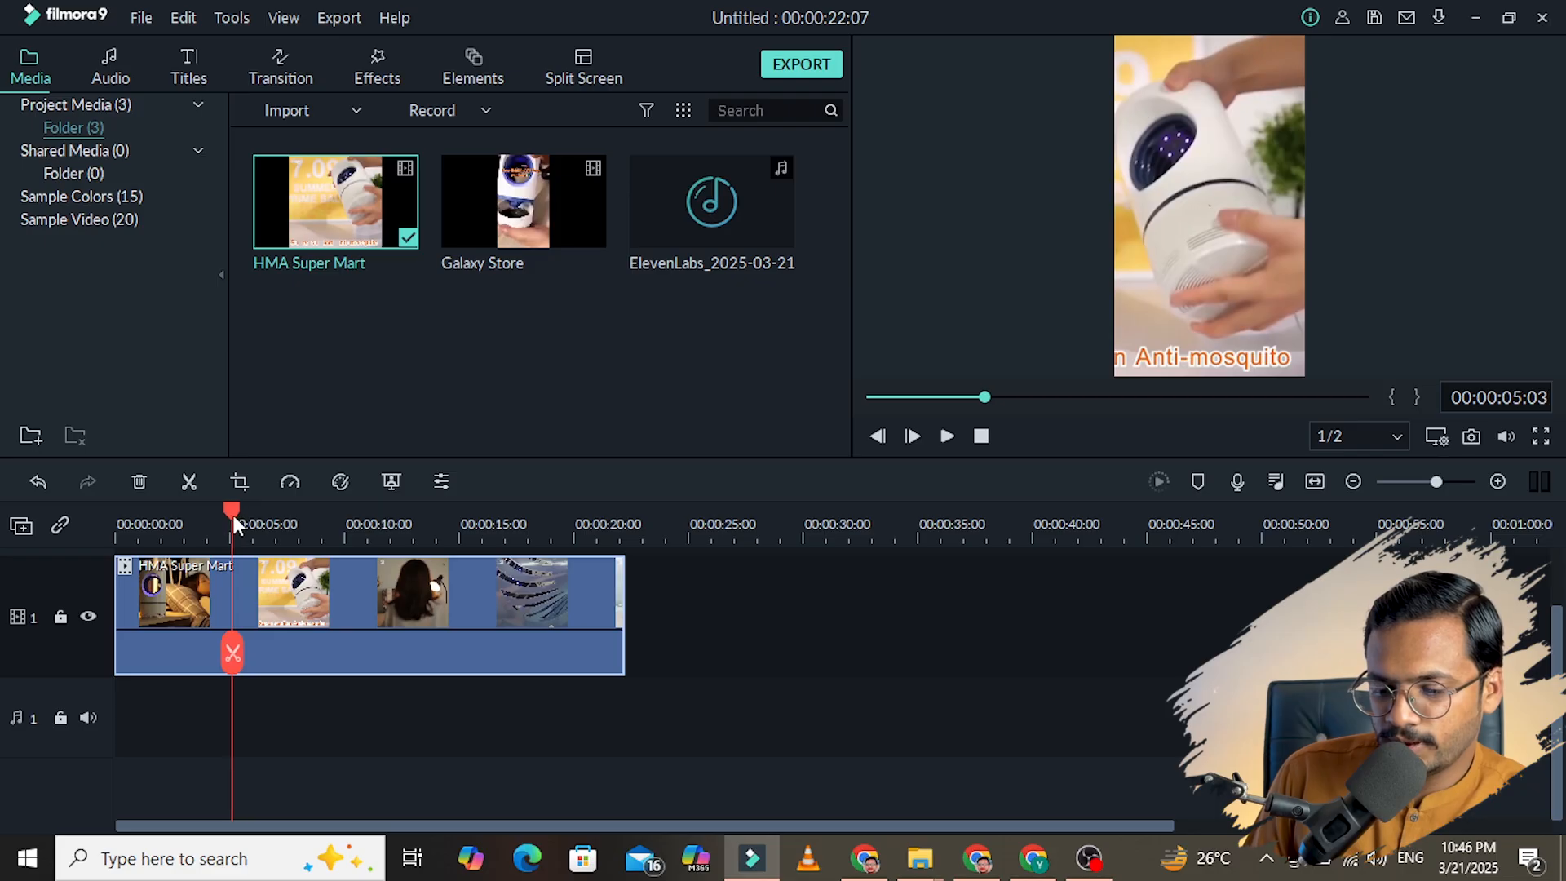
{"action": "left_click", "coordinate": [235, 651]}
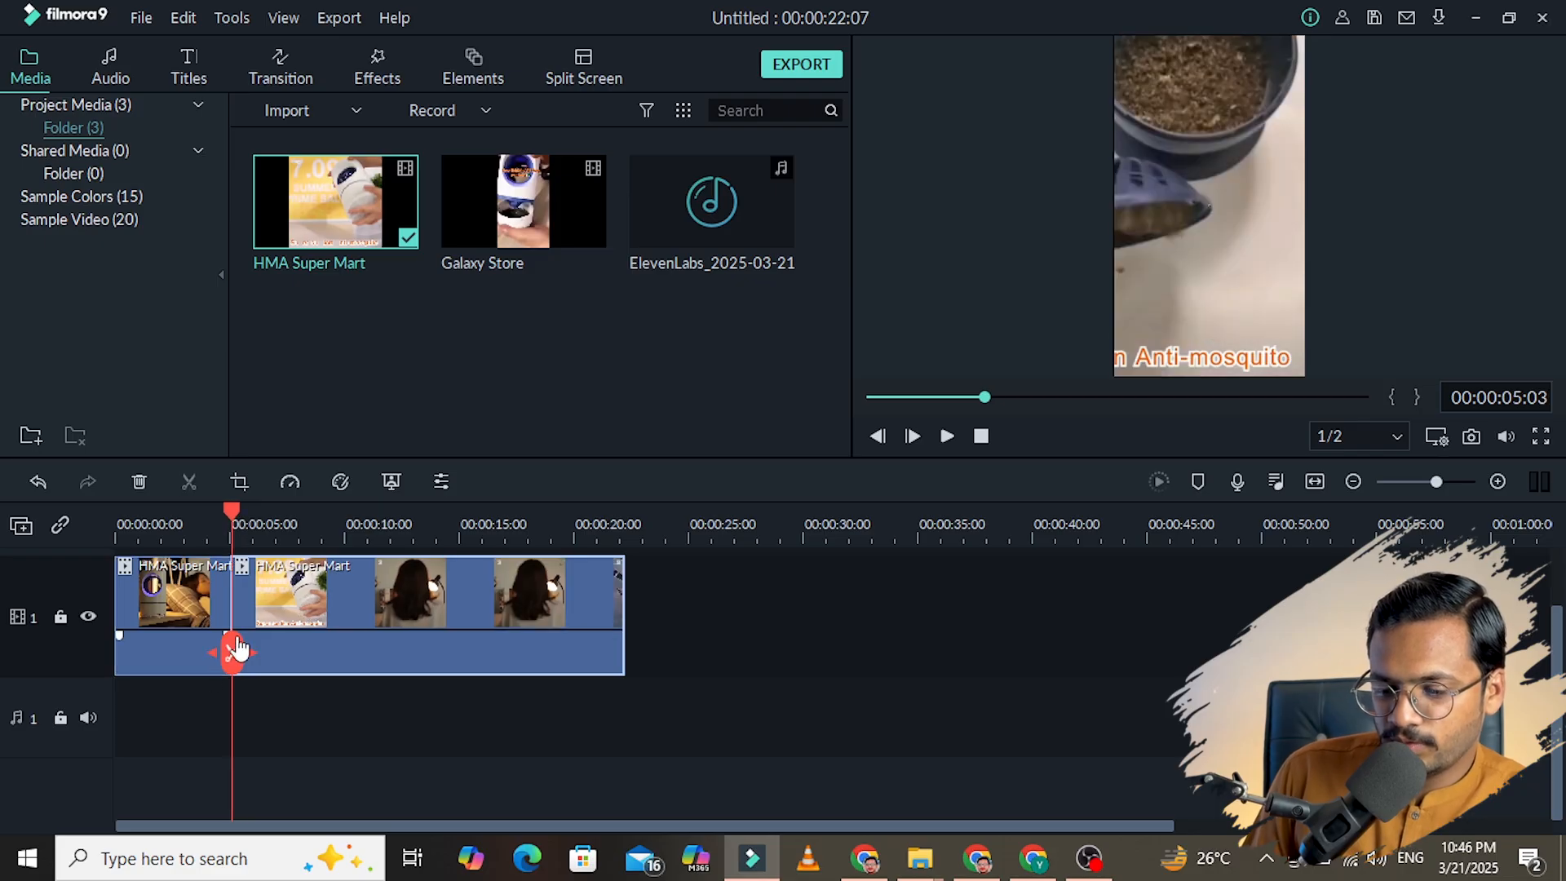
{"action": "left_click", "coordinate": [195, 593]}
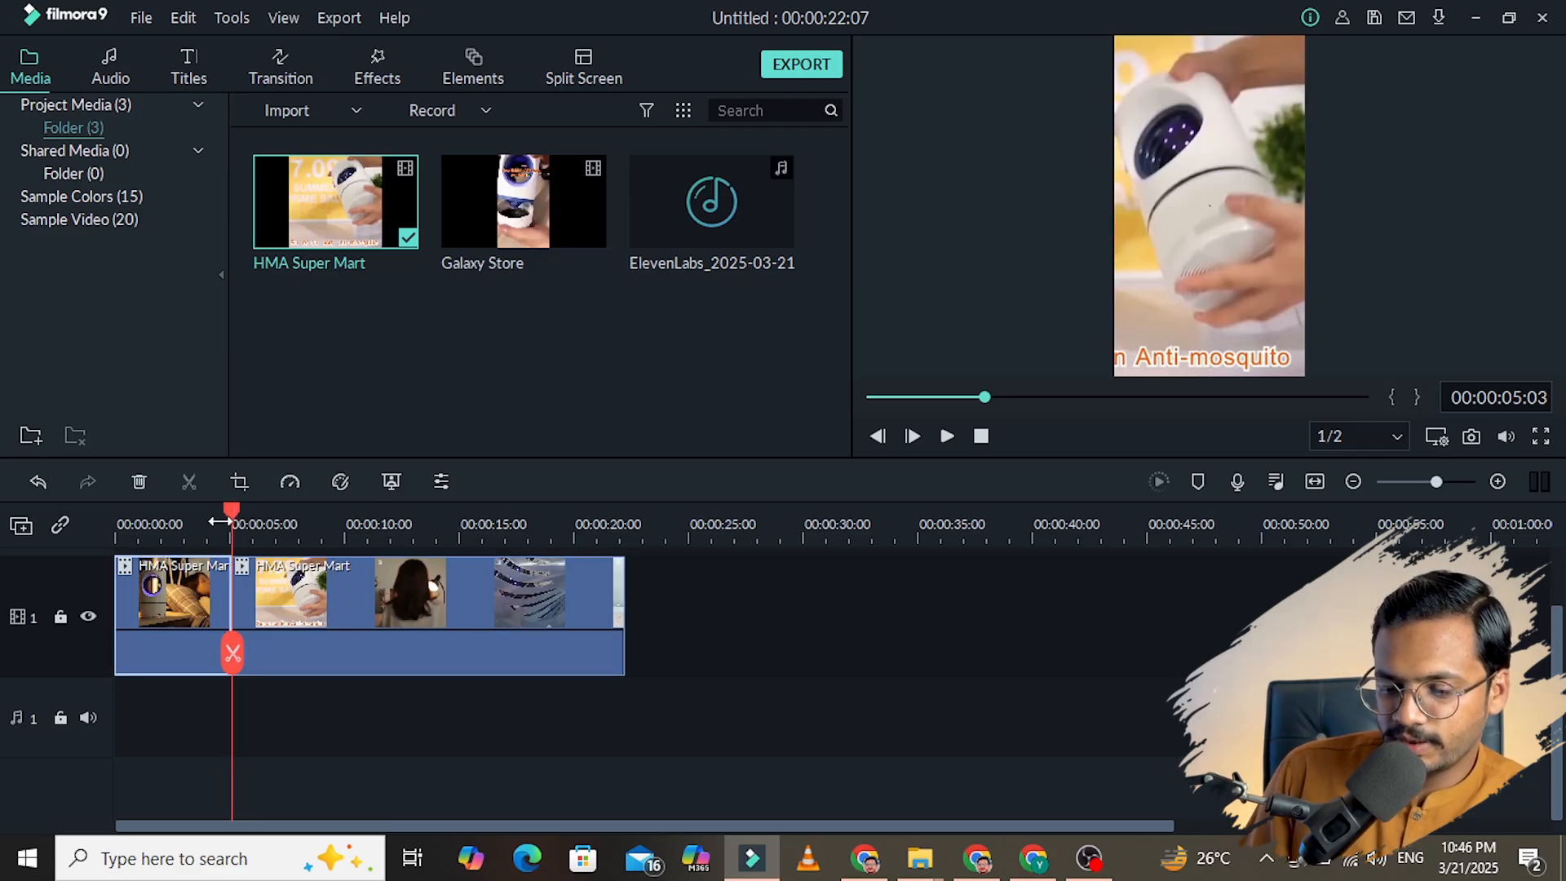
Step: Review the opening shot, split the first part at 00:00:01:21 and delete the piece between that cut and the next one
{"action": "left_click_drag", "start_coordinate": [232, 512], "coordinate": [135, 522]}
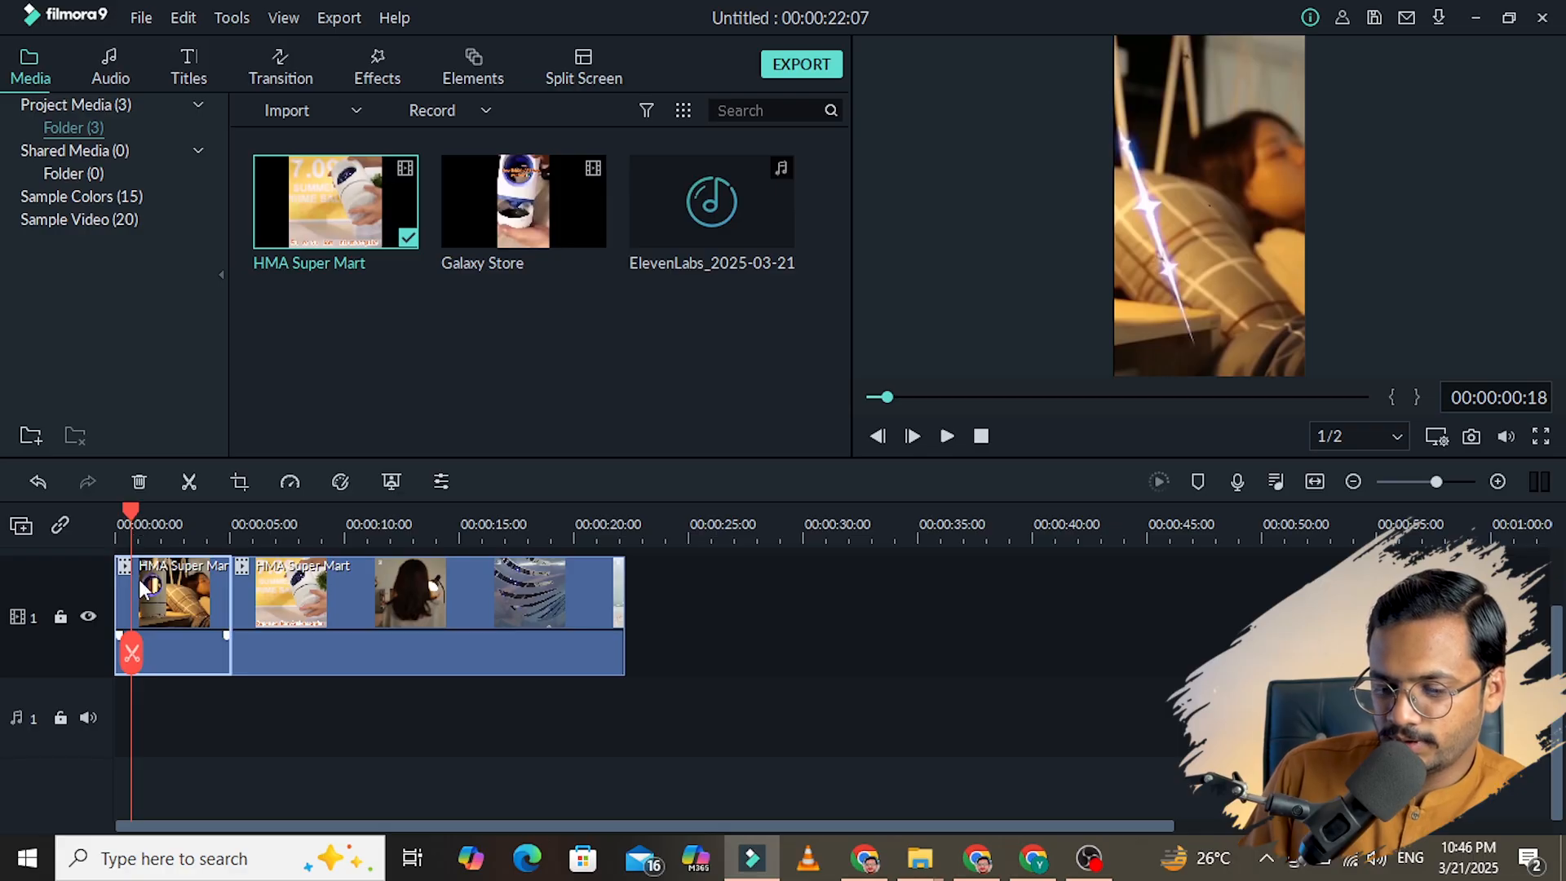
{"action": "key", "text": "space"}
{"action": "key", "text": "space"}
{"action": "key", "text": "space"}
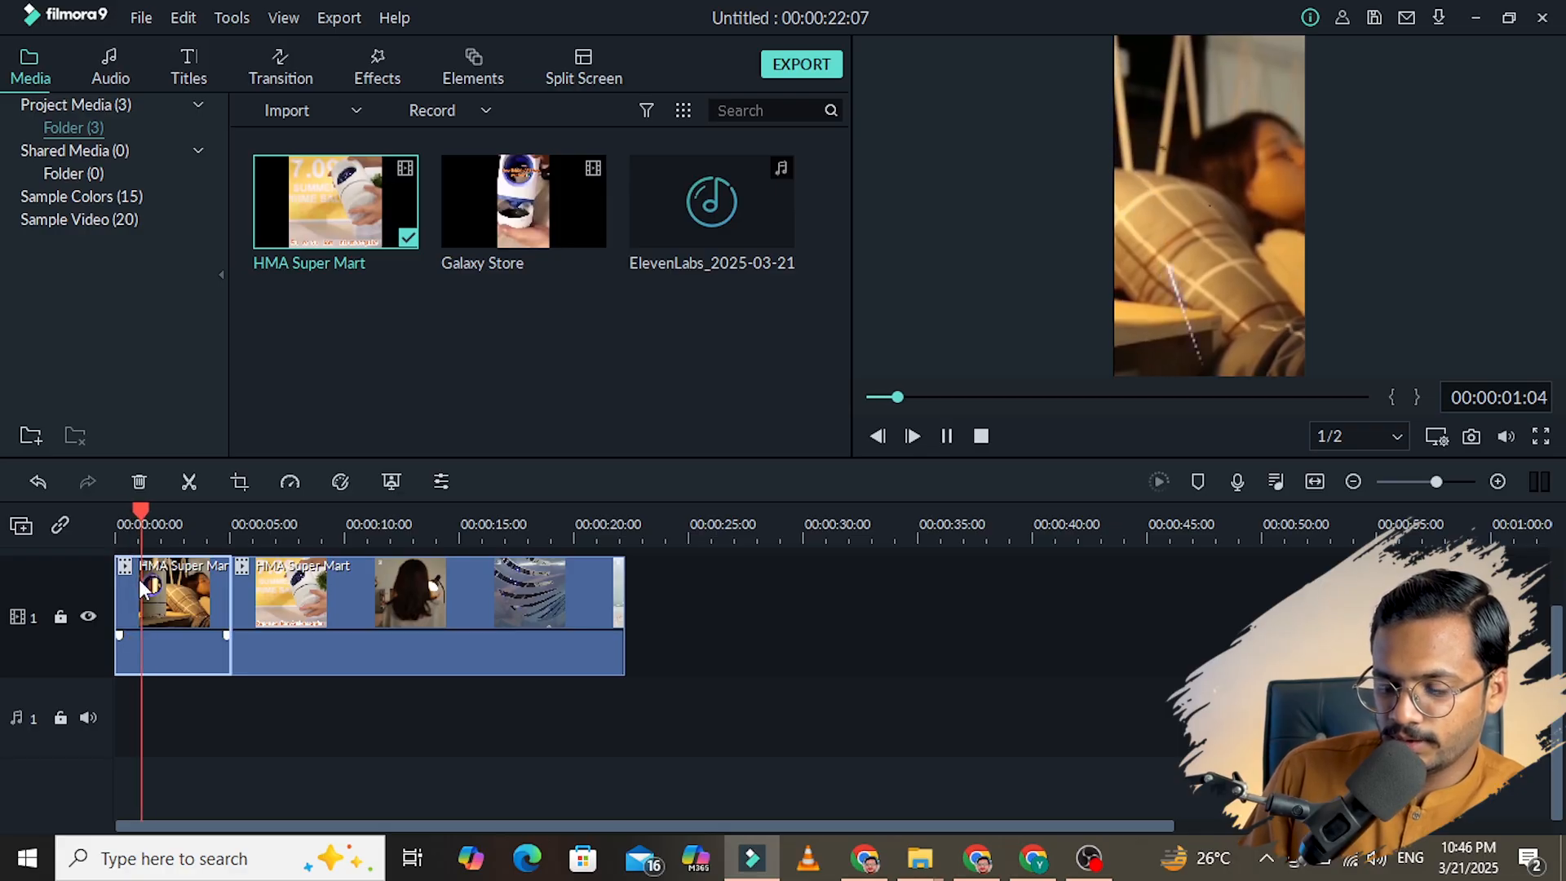
{"action": "key", "text": "space"}
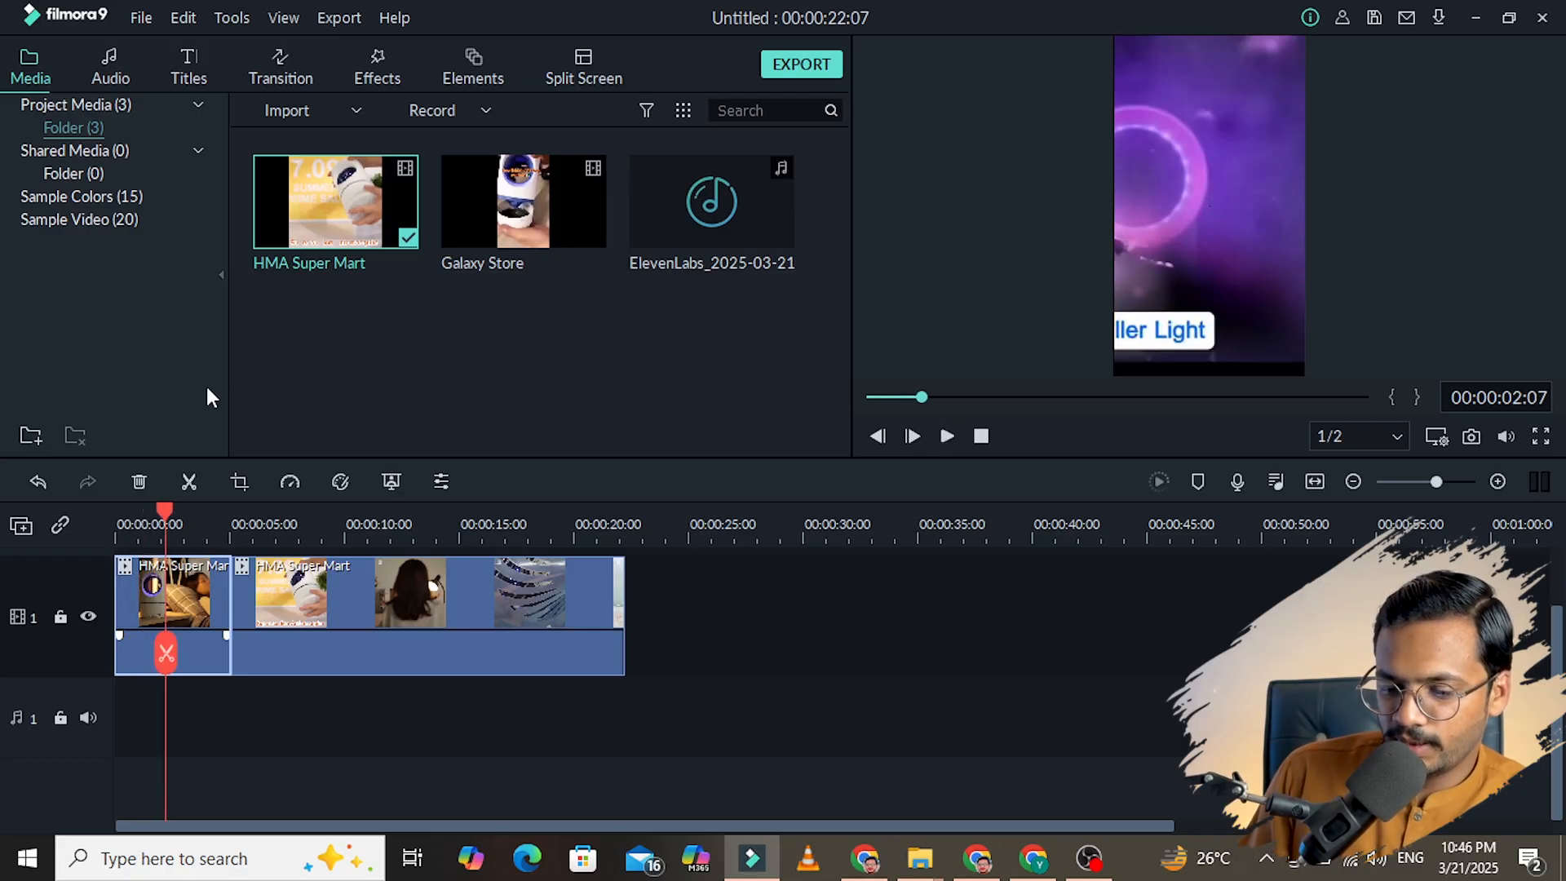
{"action": "left_click_drag", "start_coordinate": [171, 512], "coordinate": [164, 514]}
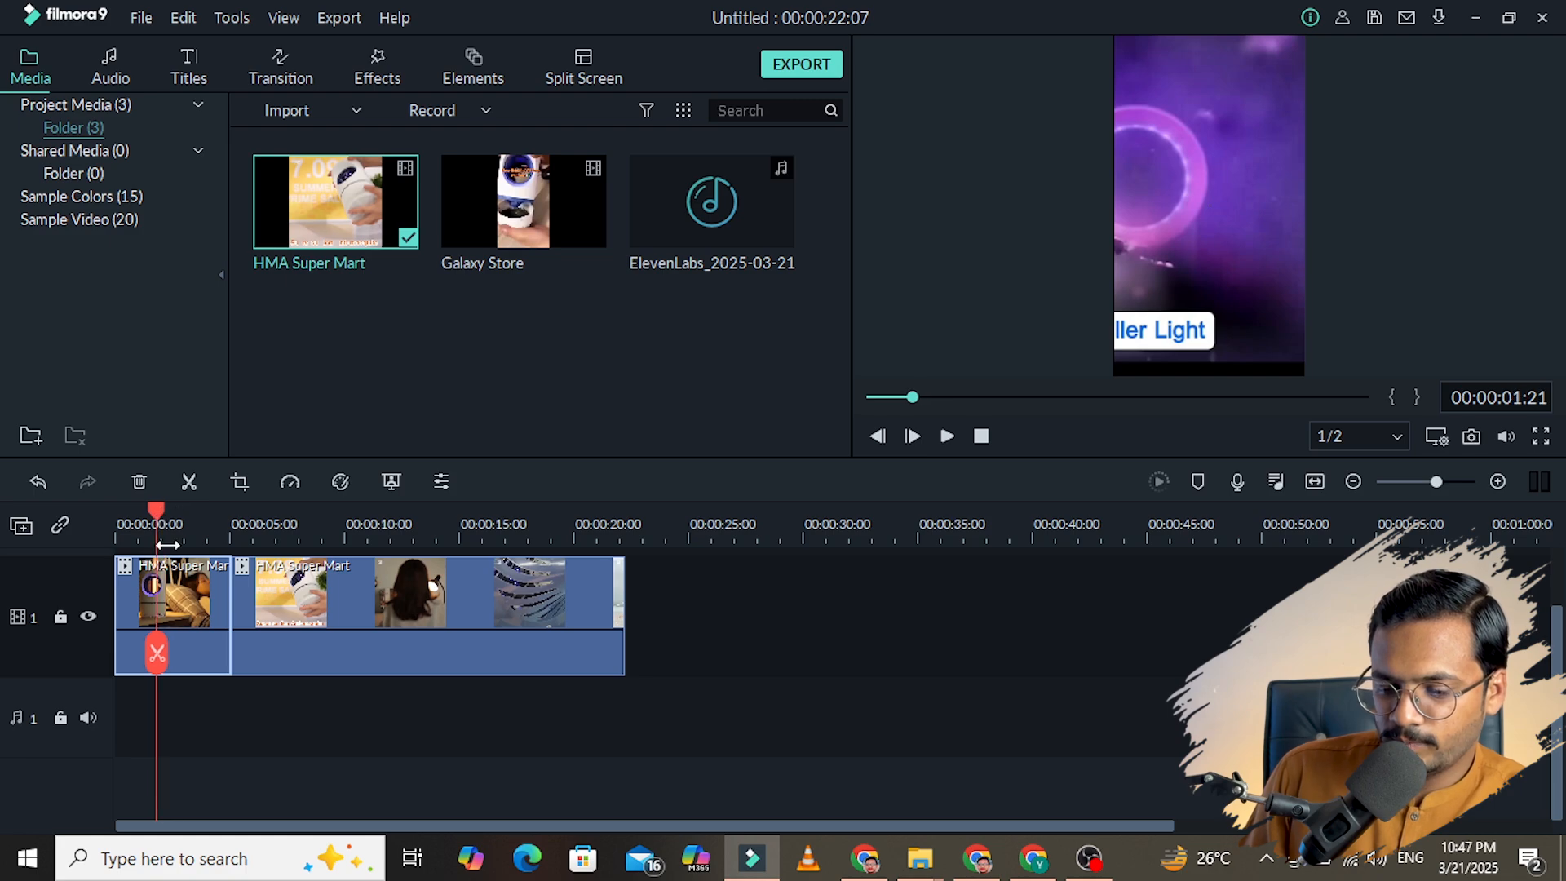
{"action": "key", "text": "ctrl+b"}
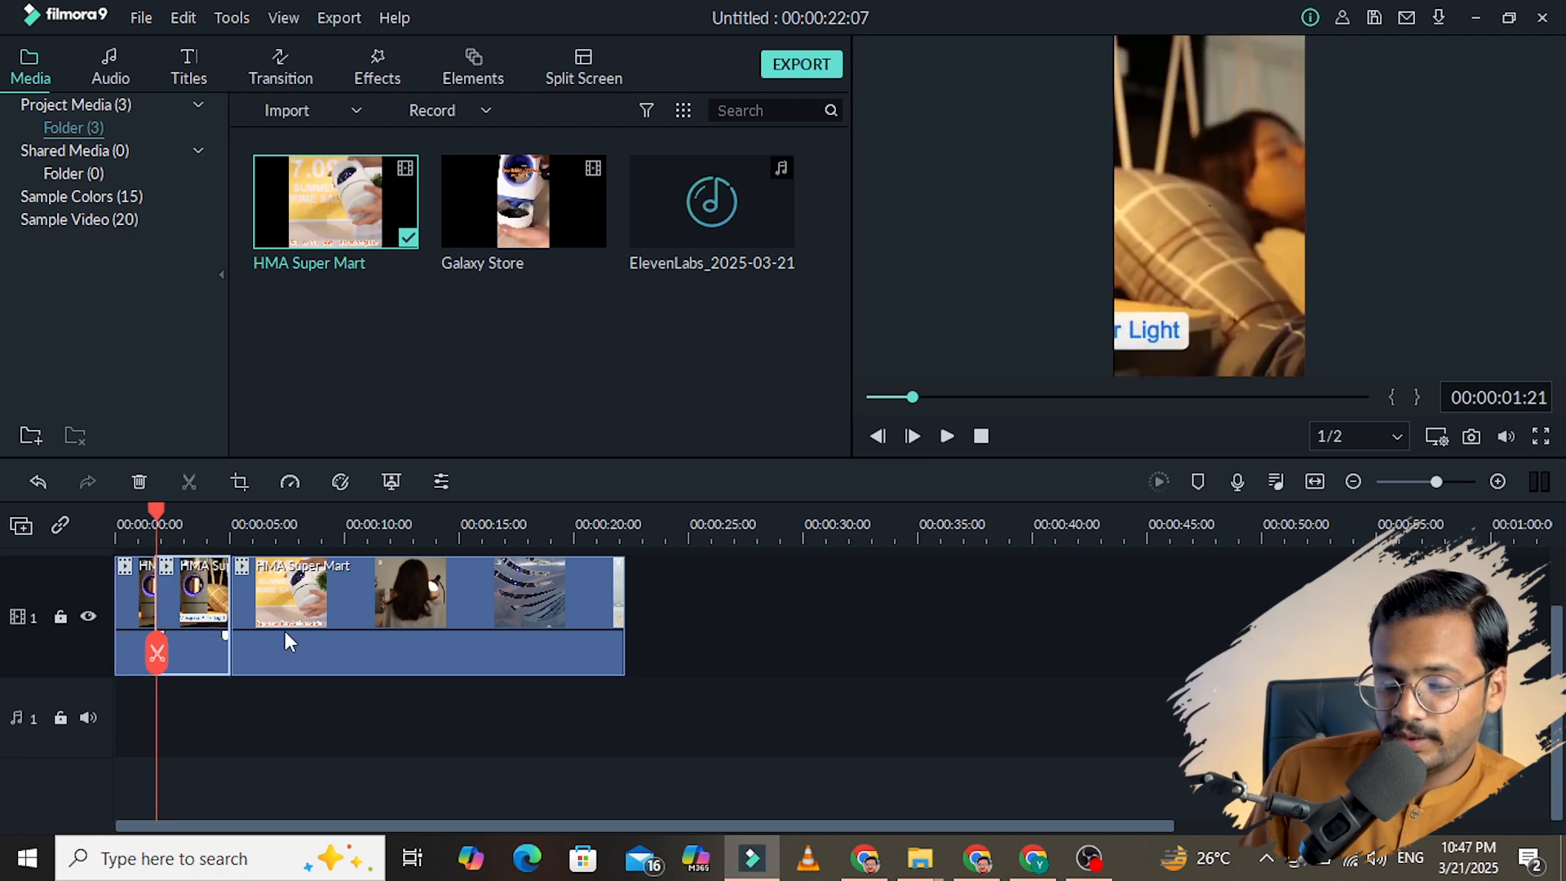
{"action": "key", "text": "Delete"}
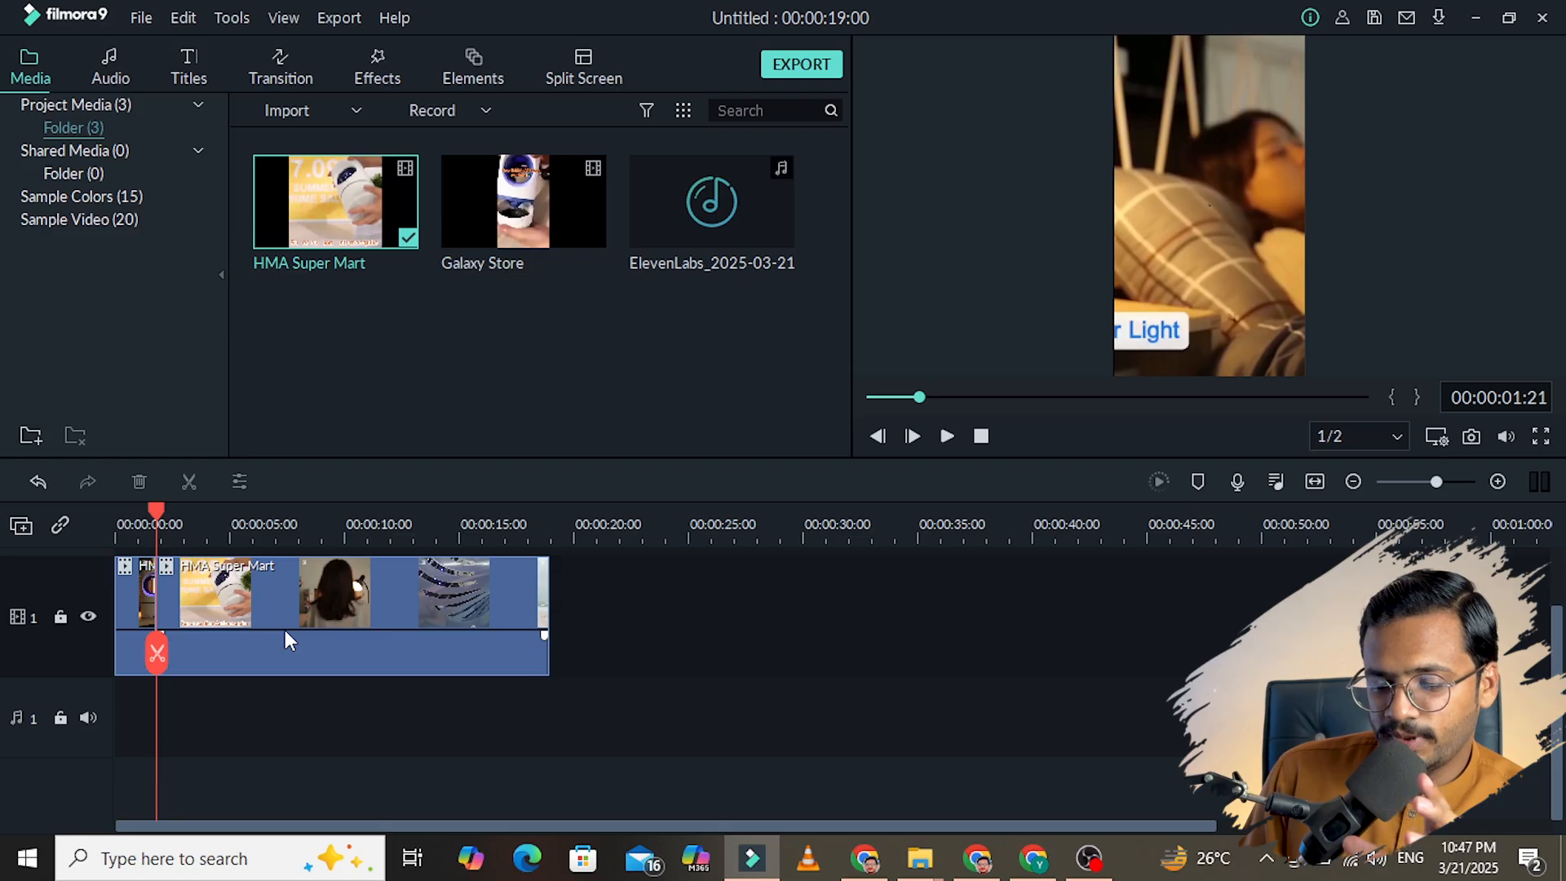
Step: Scrub through the remaining HMA Super Mart footage to around 00:00:07:18
{"action": "left_click", "coordinate": [154, 510]}
{"action": "left_click_drag", "start_coordinate": [154, 510], "coordinate": [292, 550]}
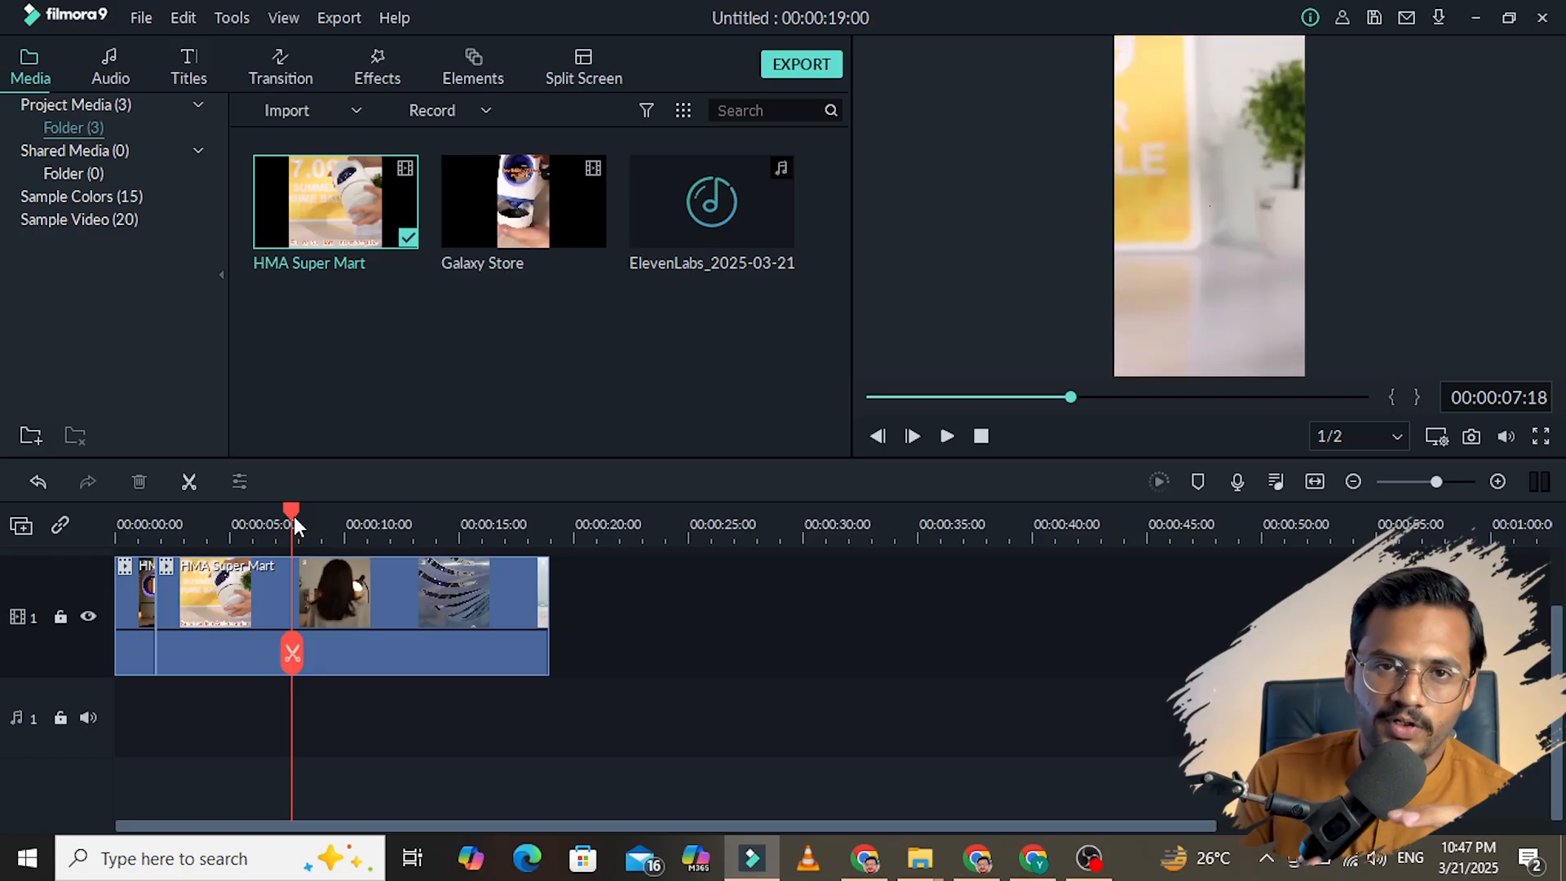
{"action": "left_click_drag", "start_coordinate": [295, 526], "coordinate": [275, 522]}
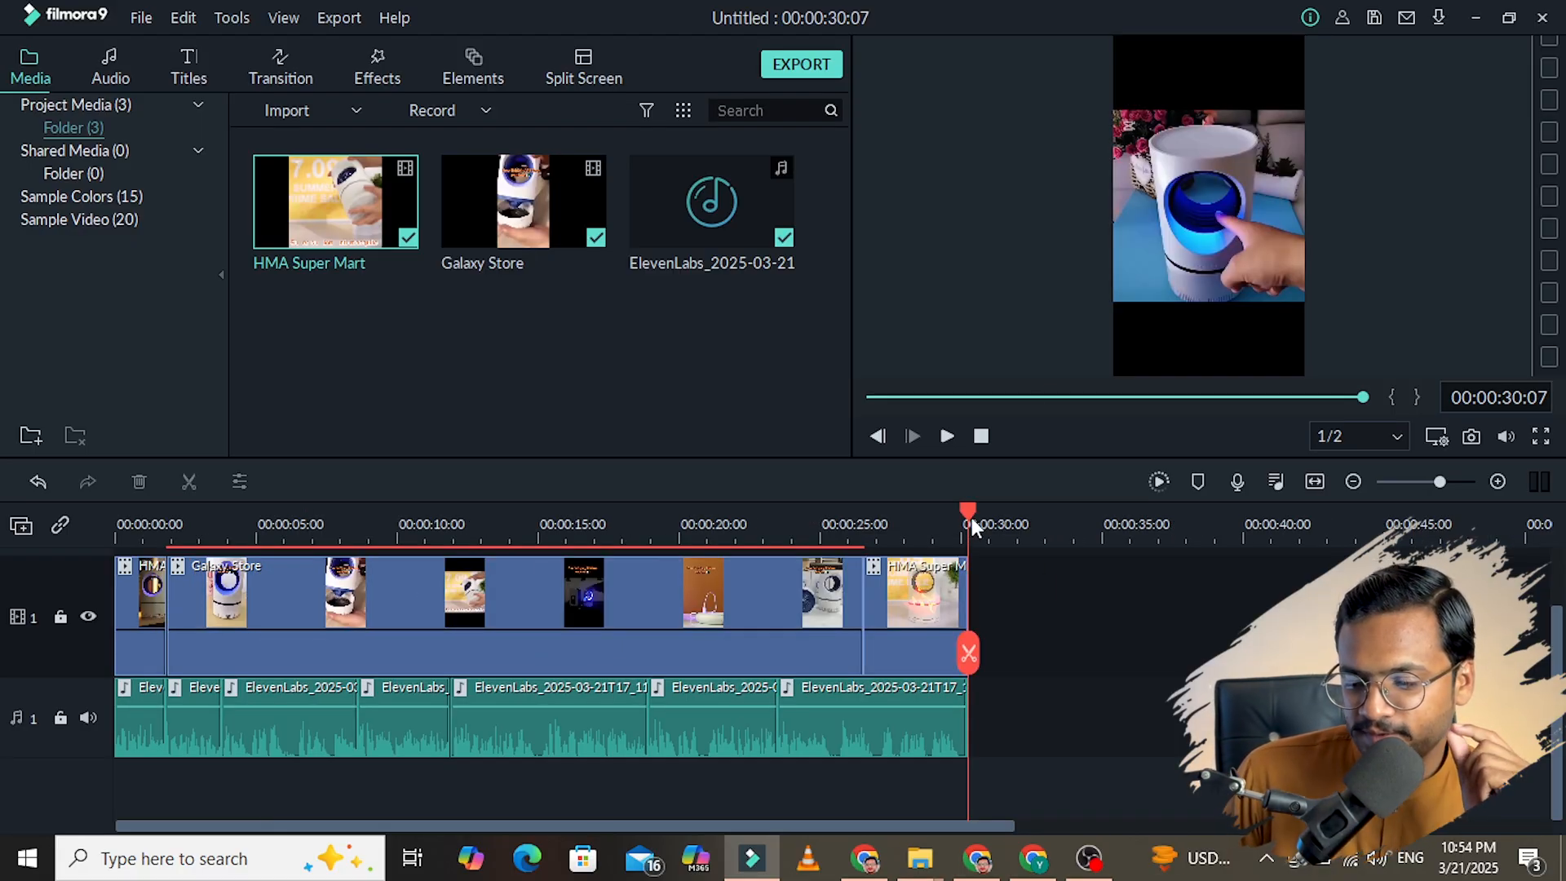
Step: Play the assembled ad from the beginning and check the remaining footage up to around 00:00:28:16
{"action": "left_click_drag", "start_coordinate": [971, 518], "coordinate": [33, 570]}
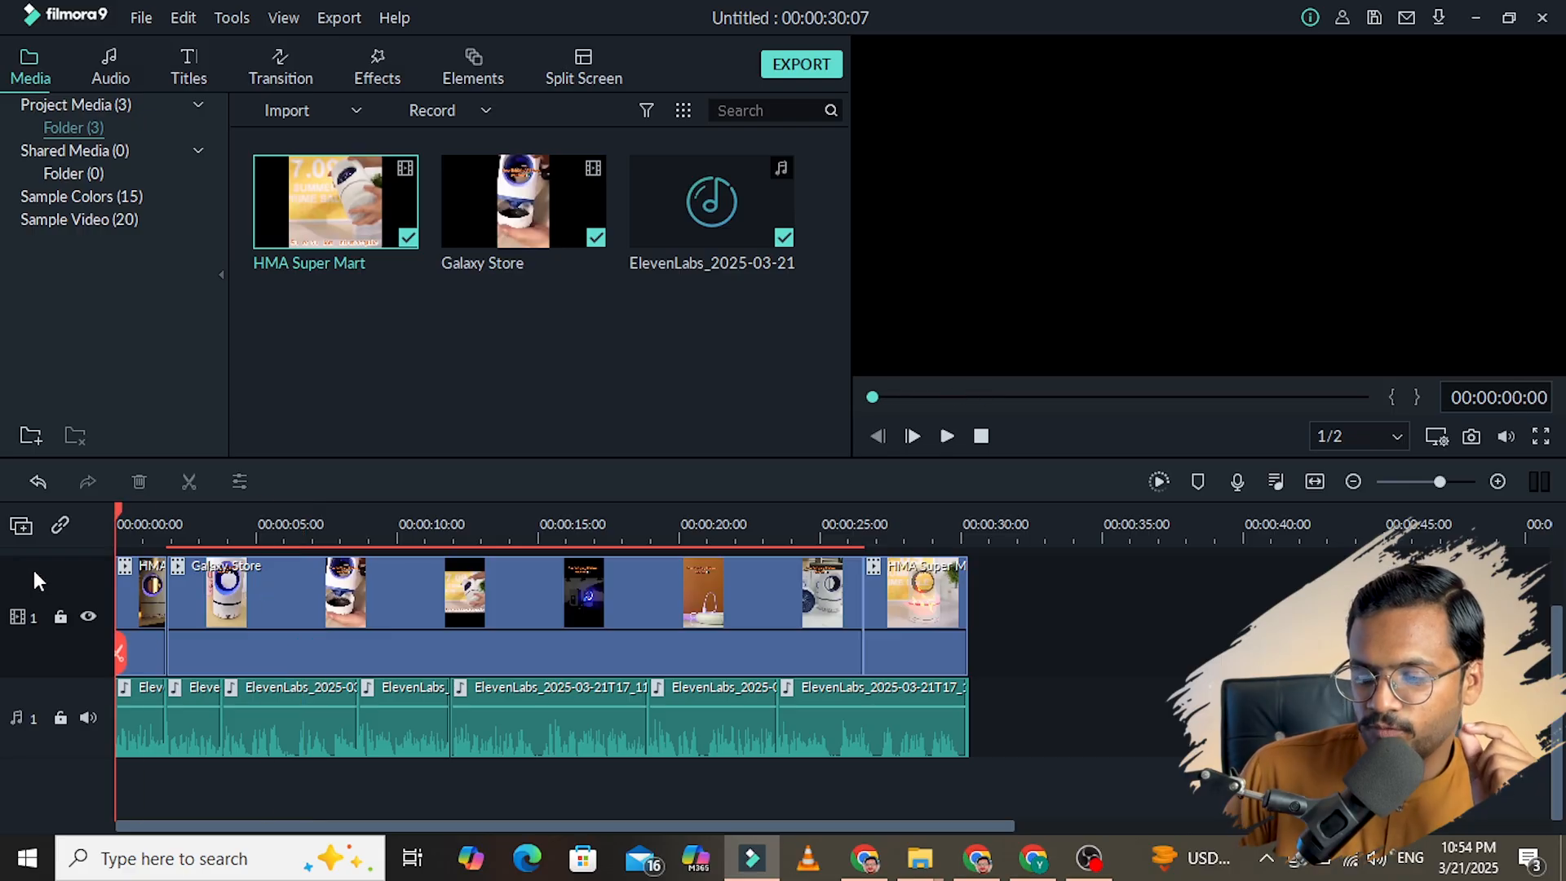
{"action": "key", "text": "space"}
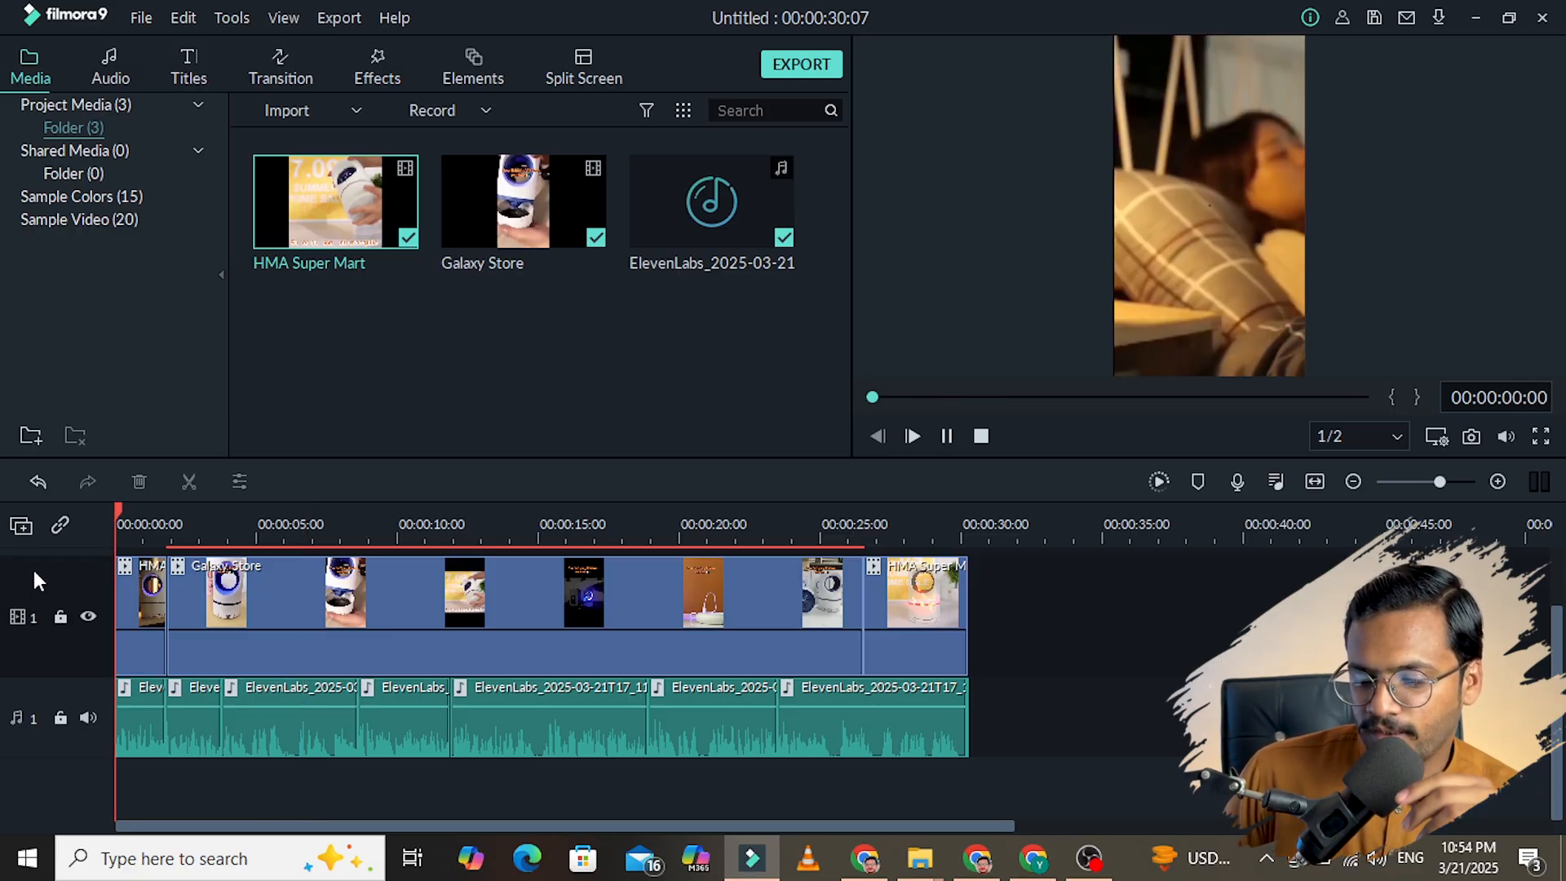
{"action": "left_click", "coordinate": [946, 435]}
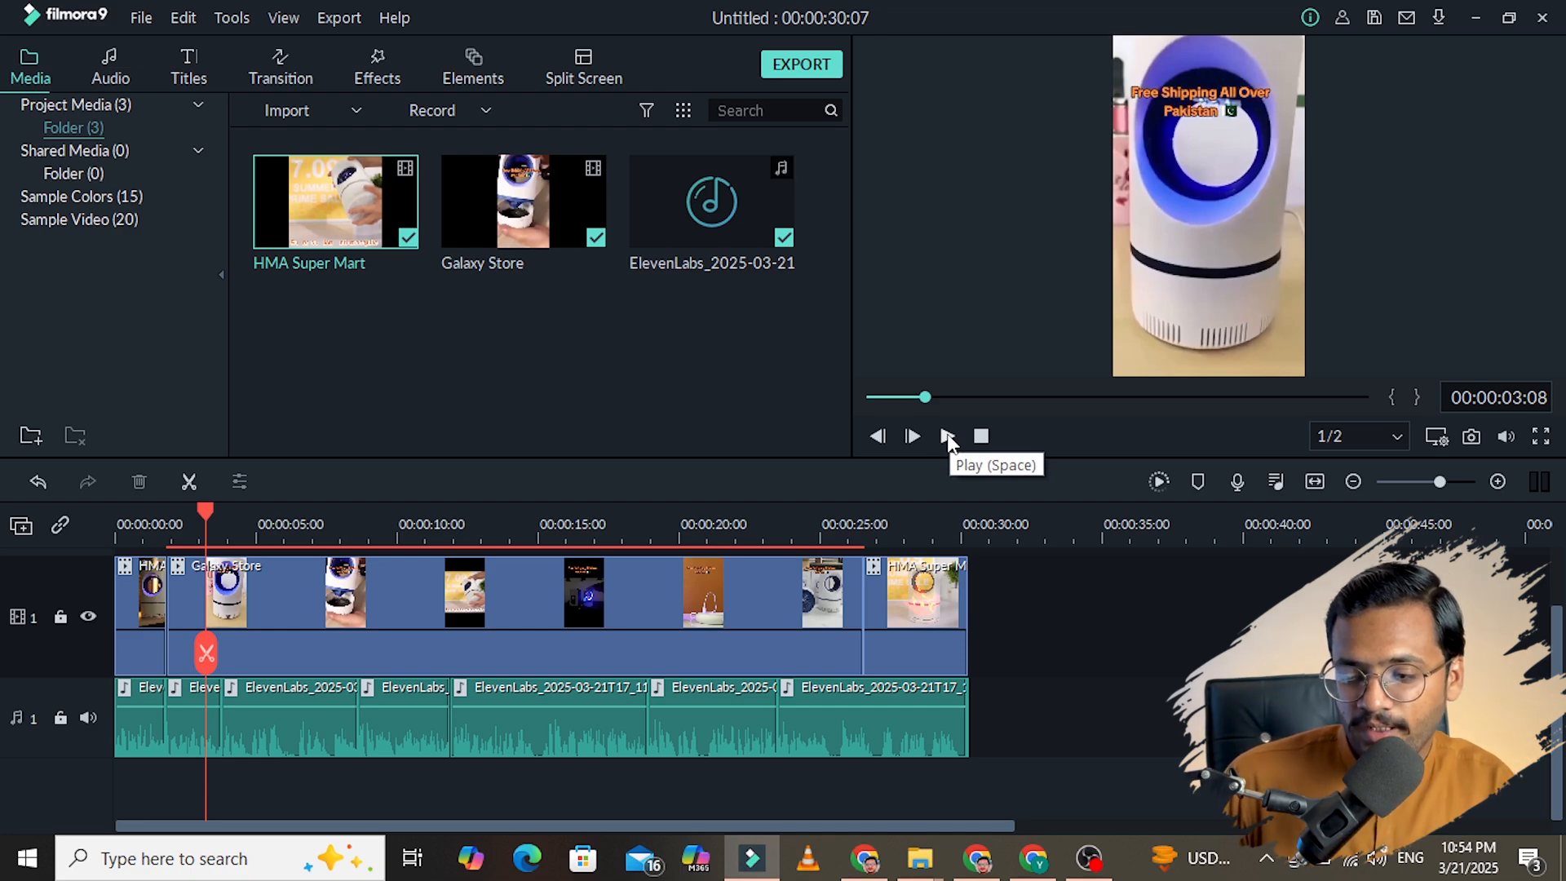
{"action": "left_click_drag", "start_coordinate": [924, 396], "coordinate": [1334, 413]}
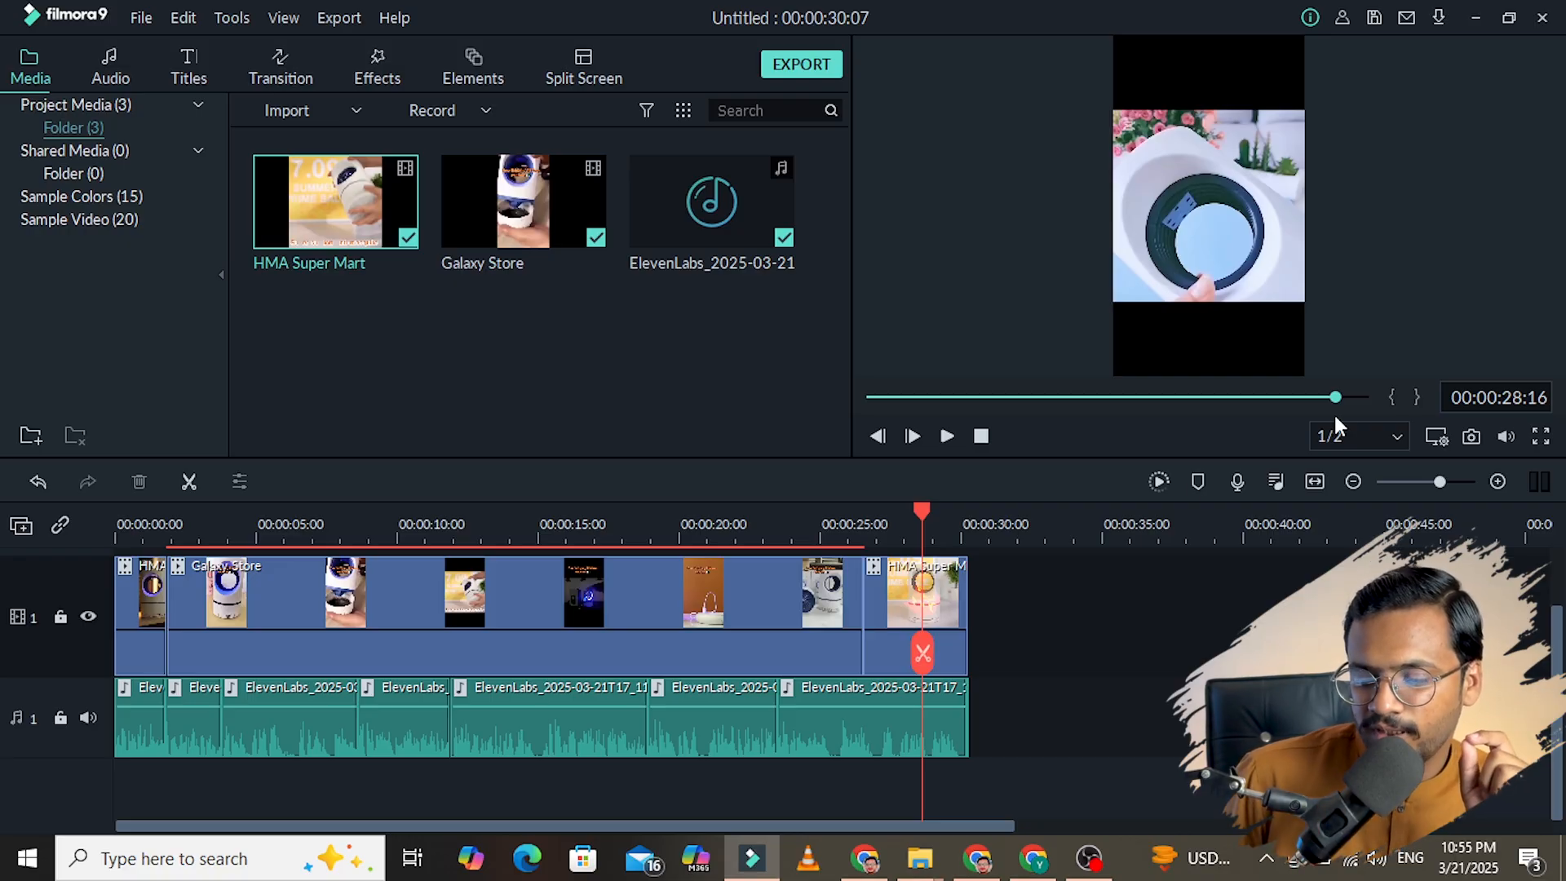
Step: Switch to YouTube in Chrome, search for "mosquito killer lamp" and browse the Shorts results for more product footage
{"action": "left_click", "coordinate": [981, 848]}
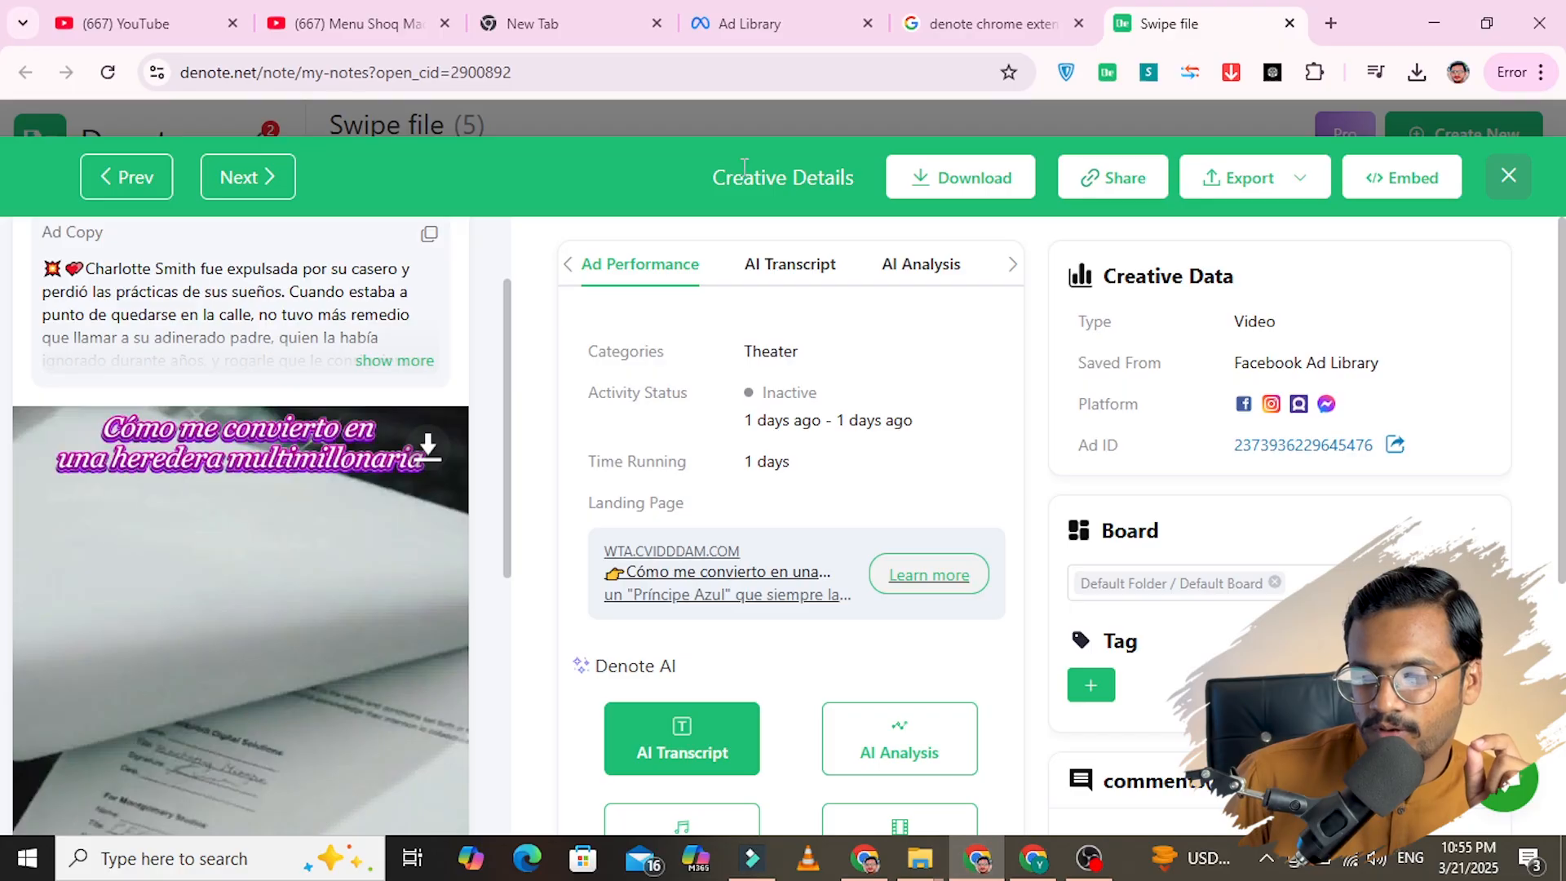
{"action": "left_click", "coordinate": [109, 13]}
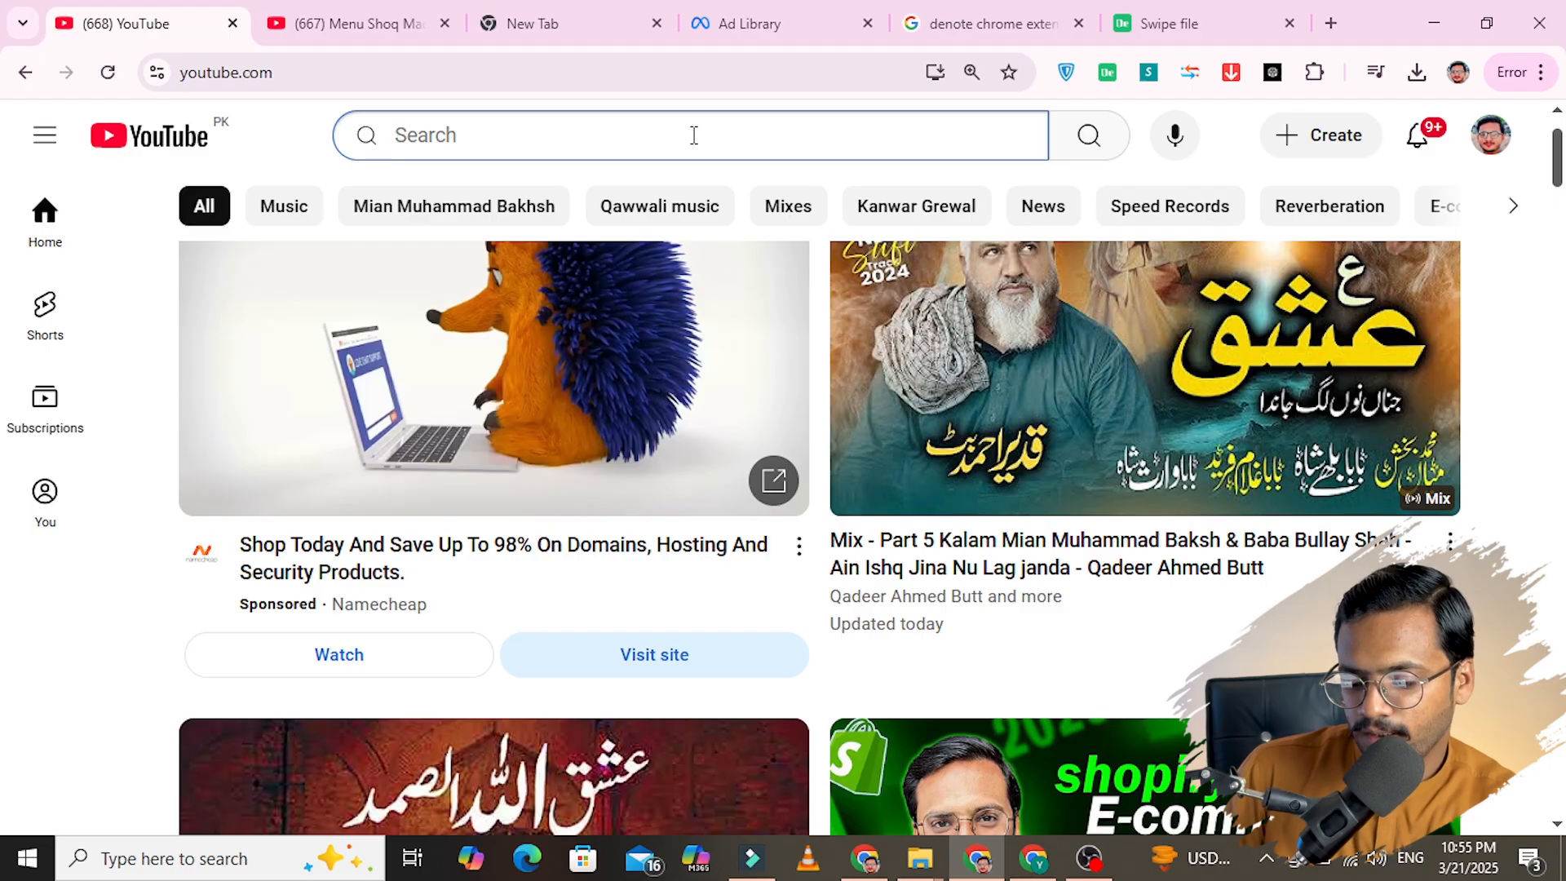
{"action": "type", "text": "mosqu"}
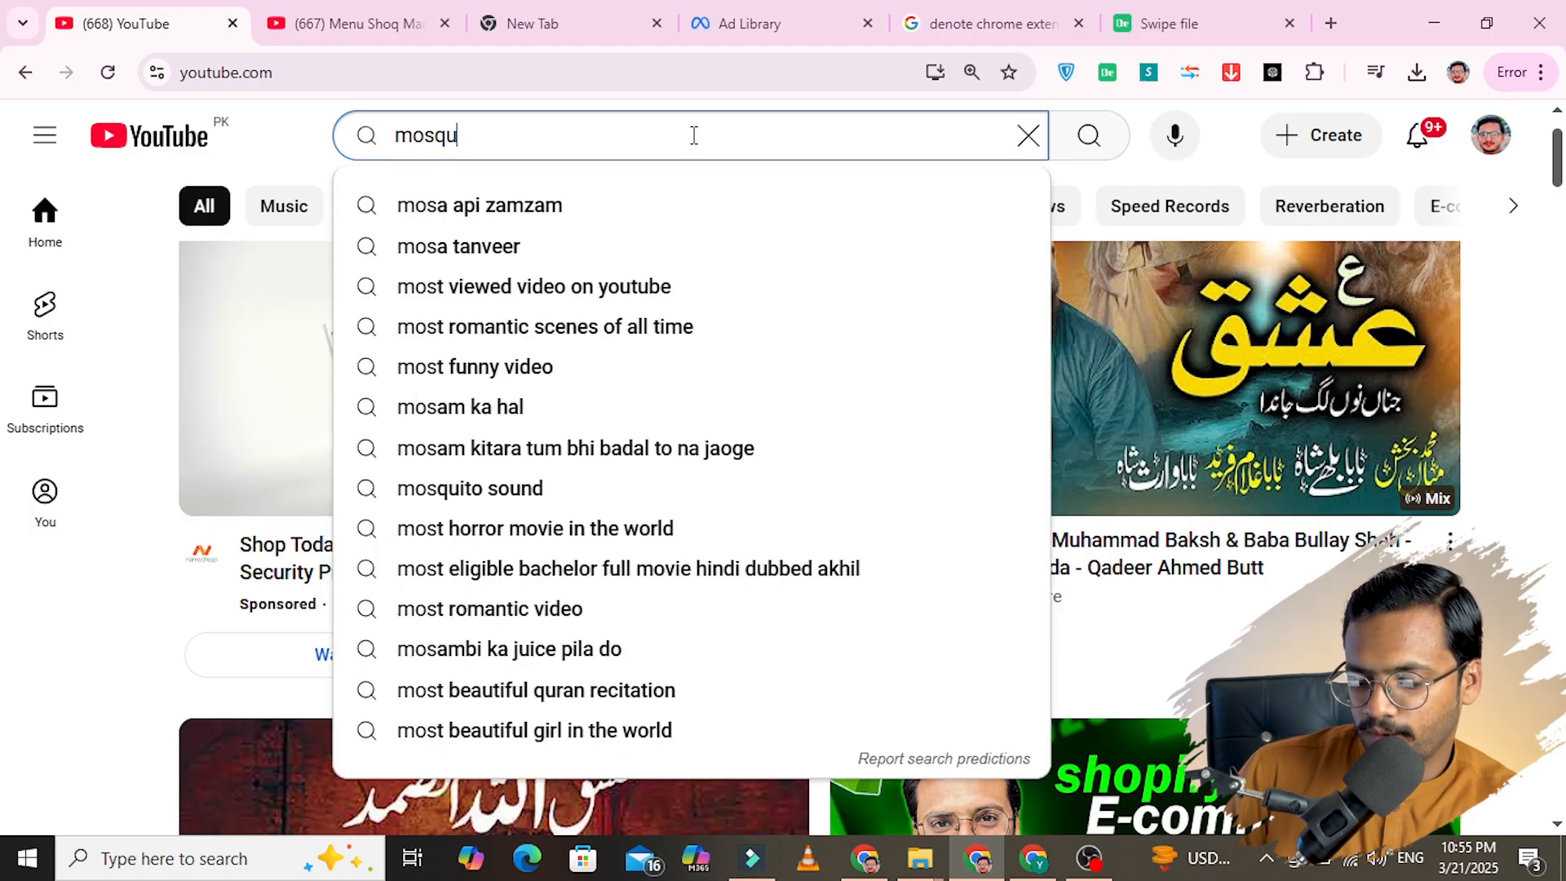
{"action": "type", "text": "ito ki"}
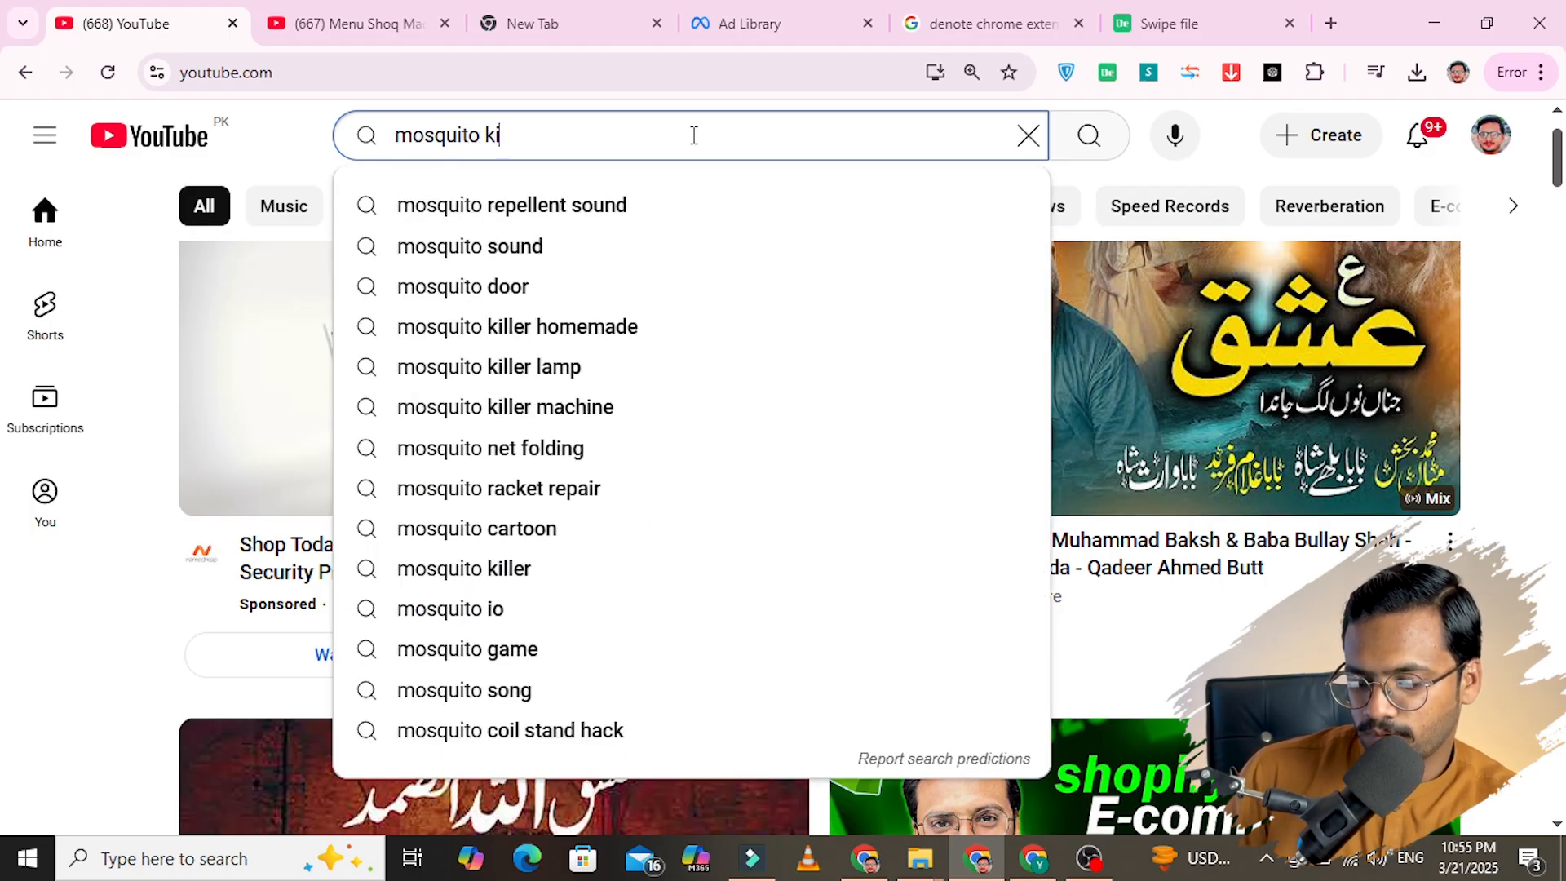
{"action": "type", "text": "ller lamp"}
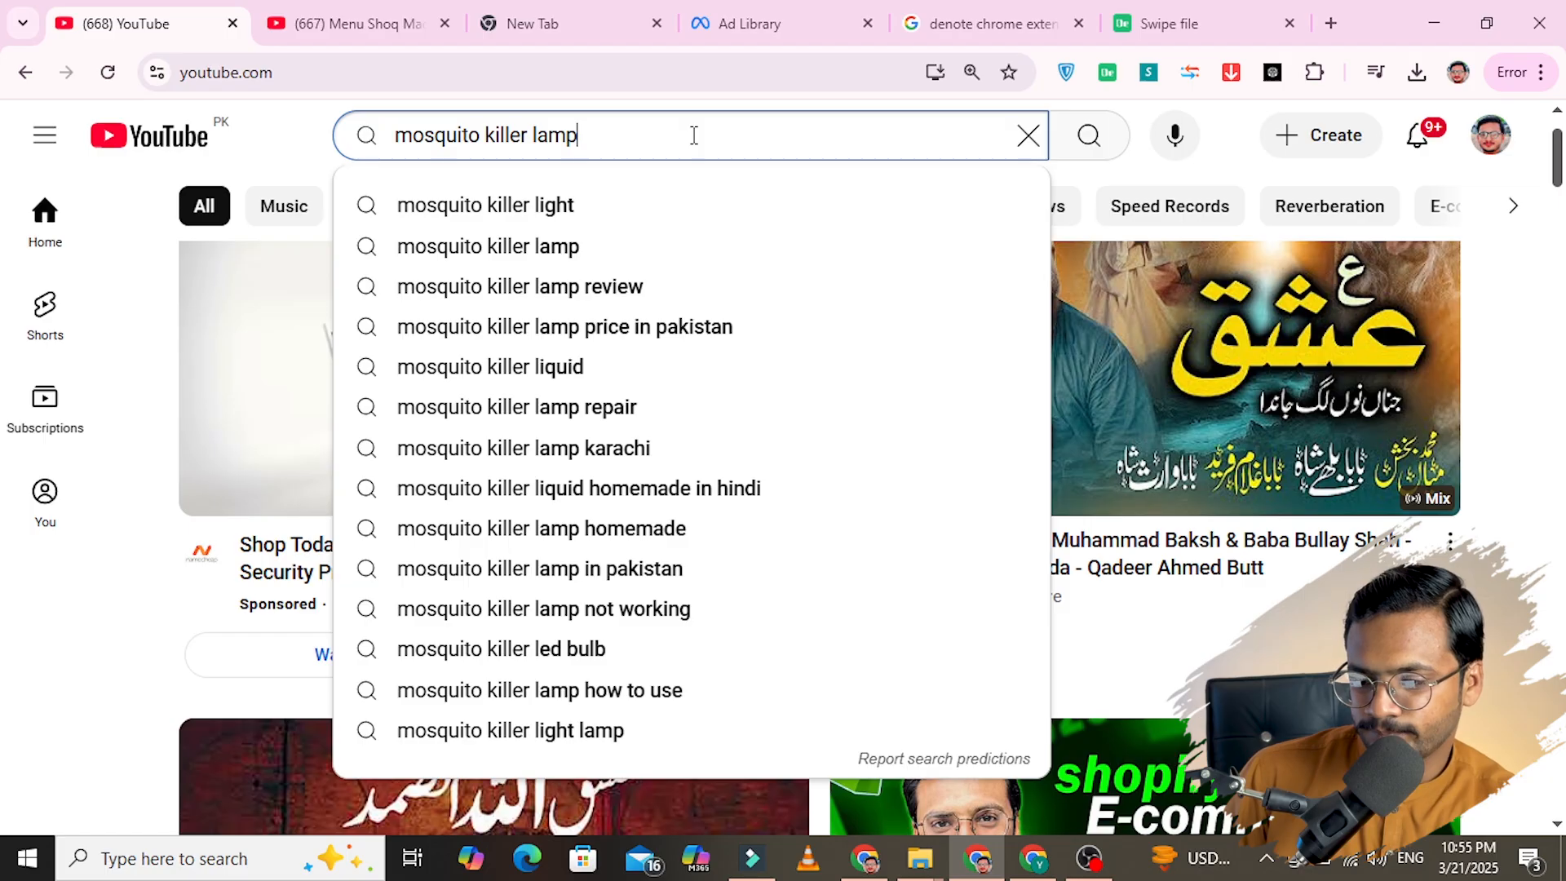
{"action": "key", "text": "Return"}
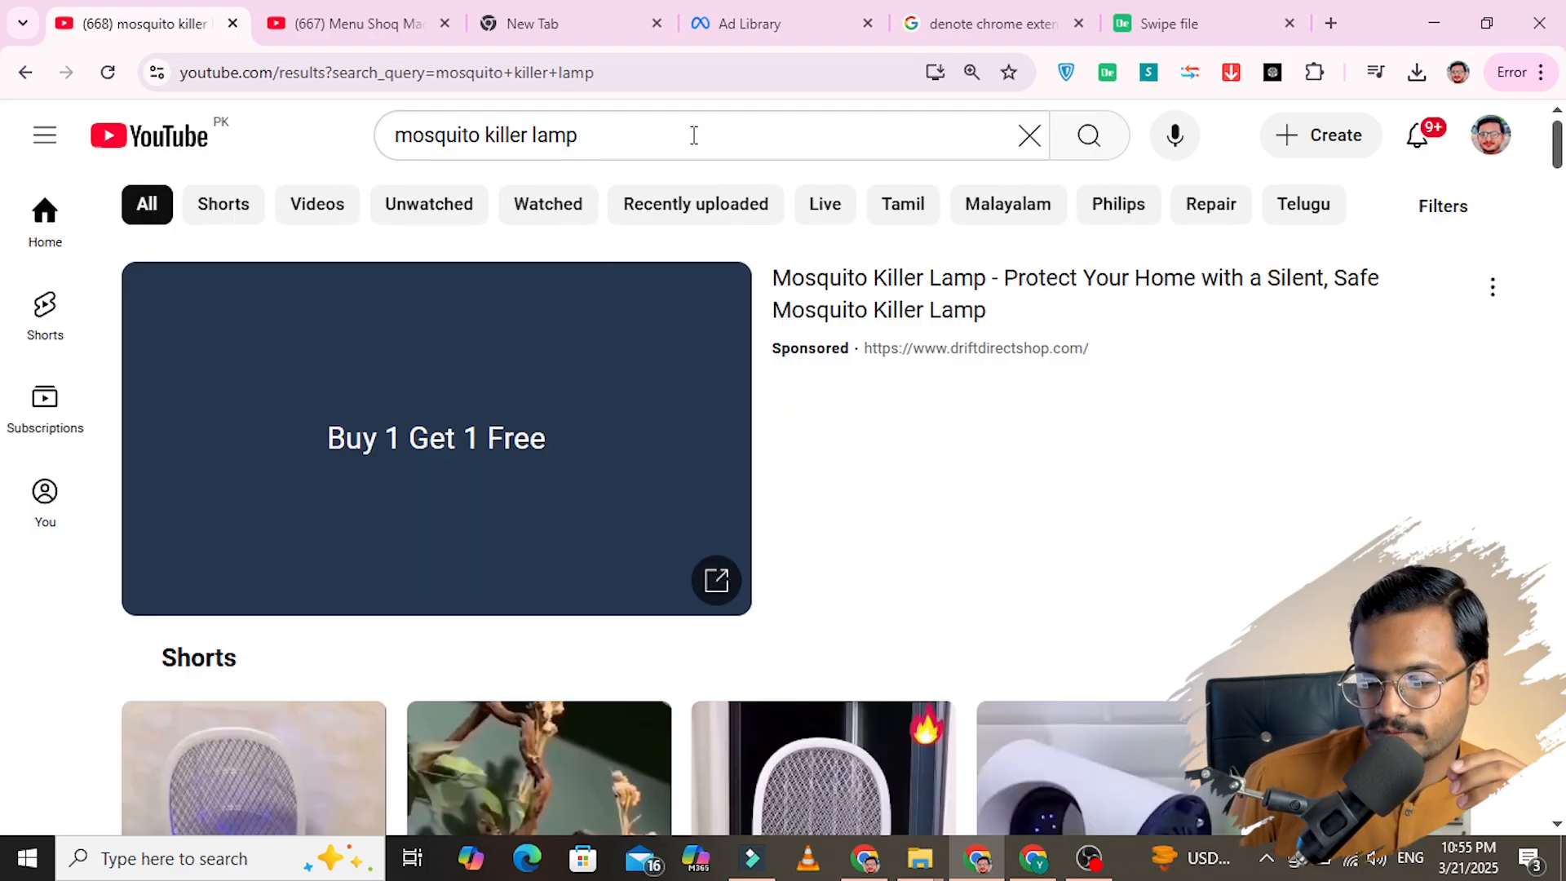
{"action": "scroll", "coordinate": [822, 428], "scroll_direction": "down", "scroll_amount": 5}
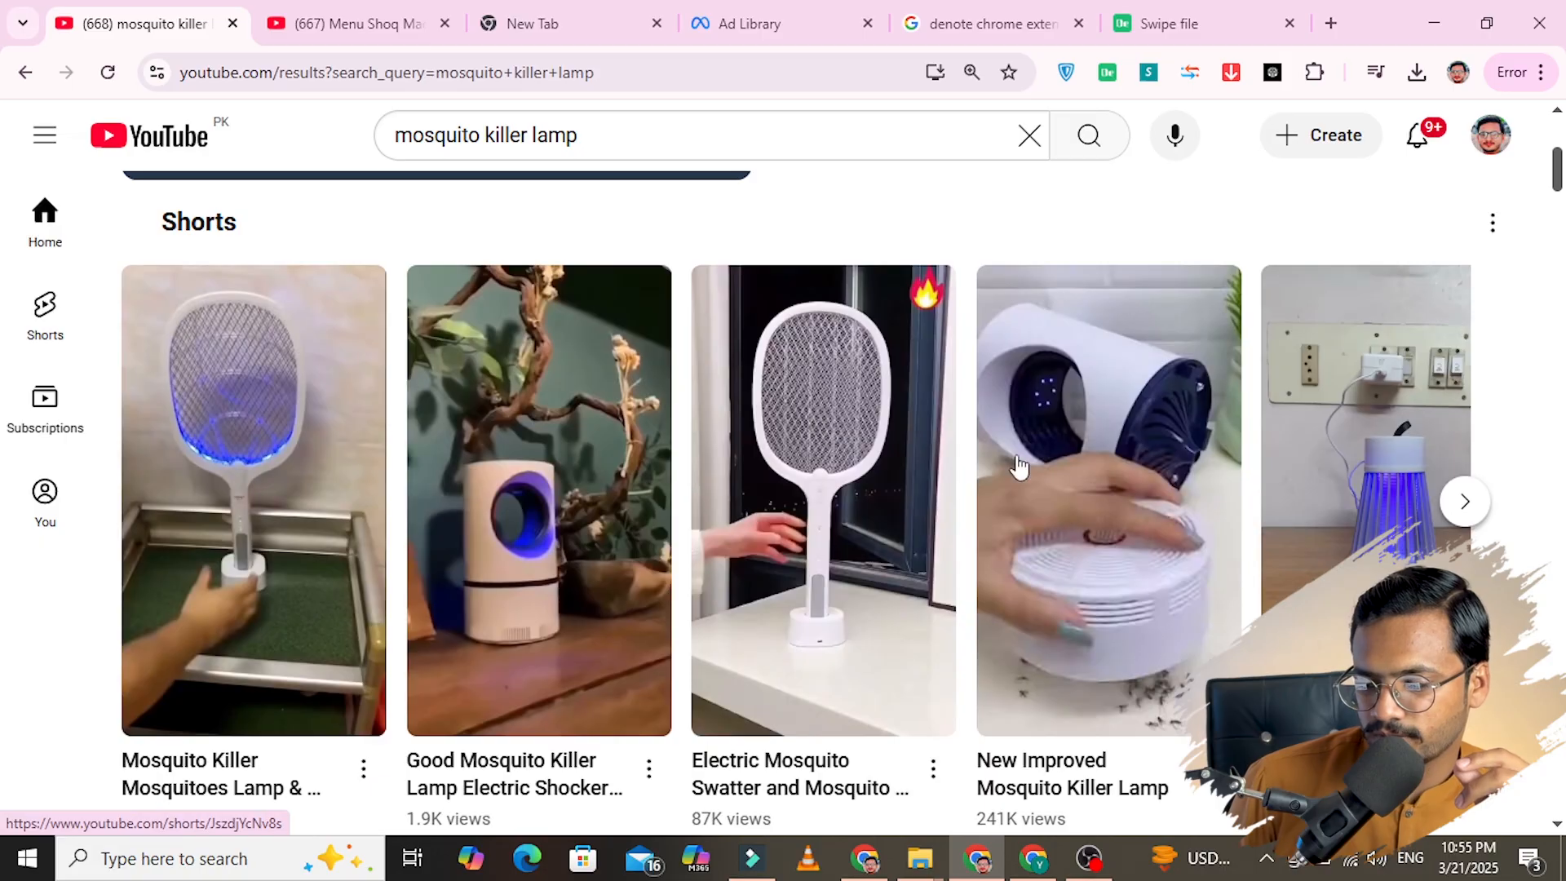